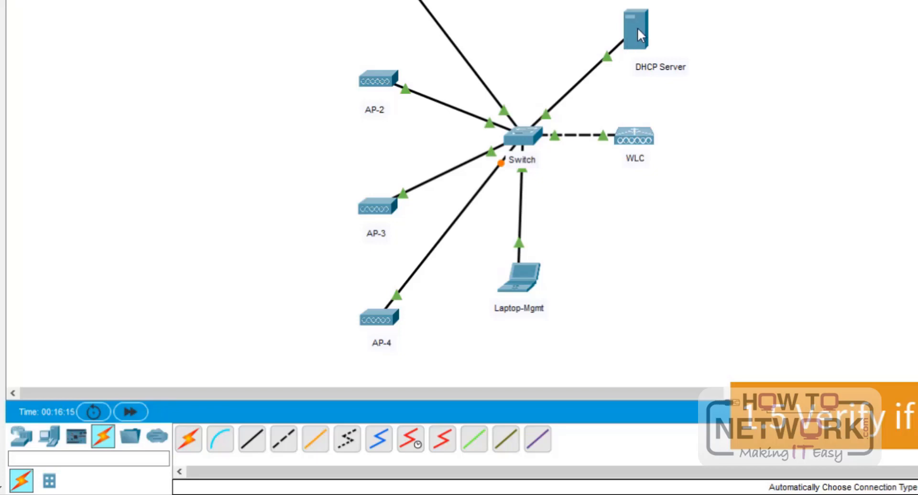
- Open the DHCP Server's DHCP service and widen the window to review the serverPool entries
left_click(638, 27)
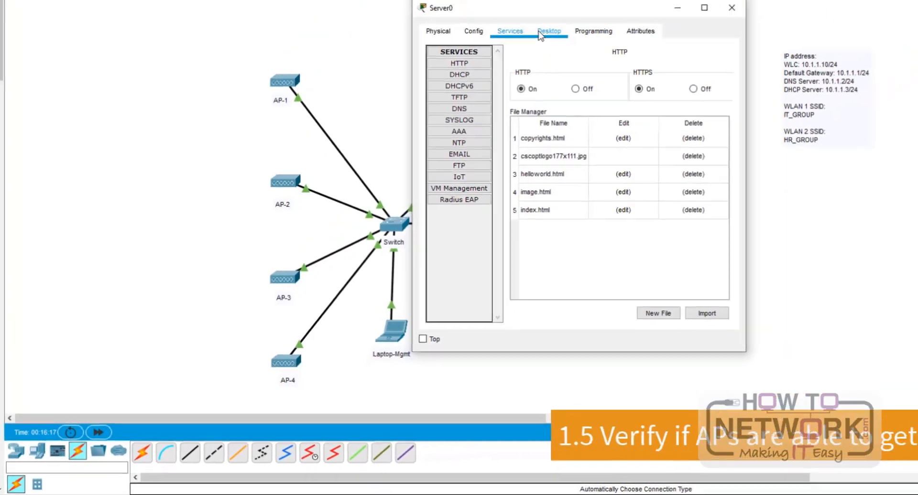
left_click(459, 74)
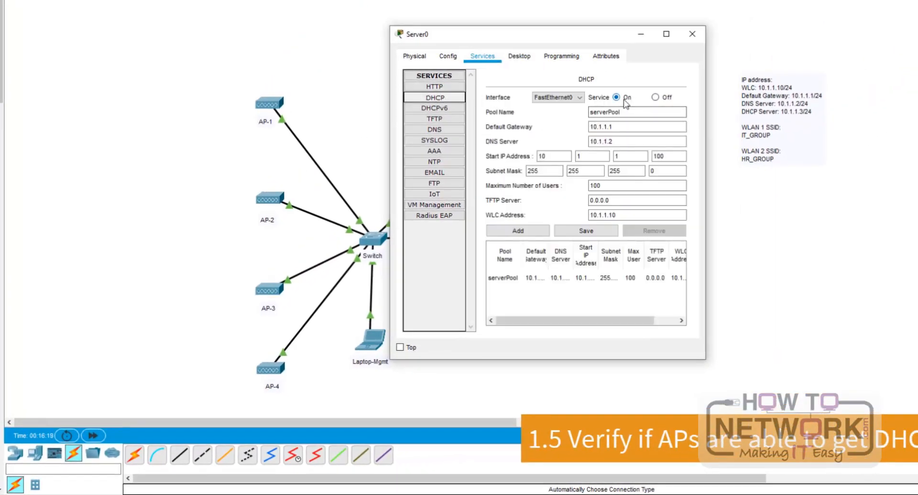
left_click_drag(705, 152, 915, 152)
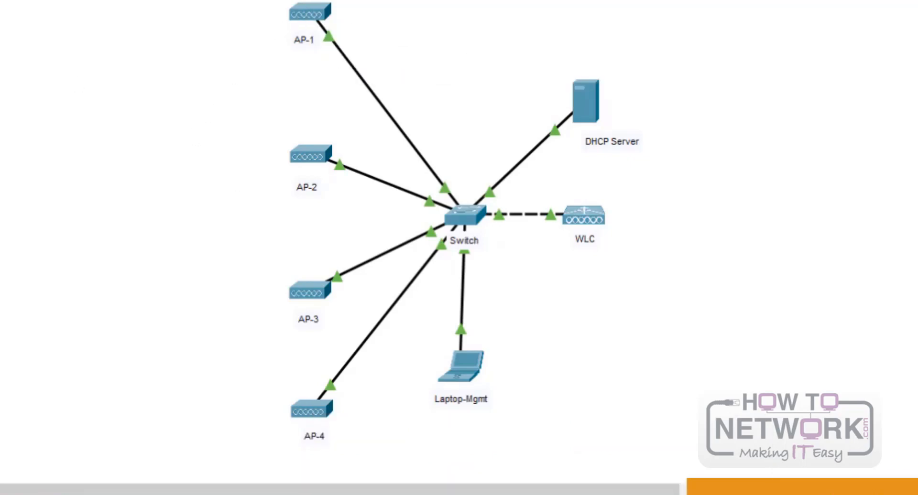
- From Laptop-Mgmt's command prompt, ping the WLC at 10.1.1.10
left_click(461, 364)
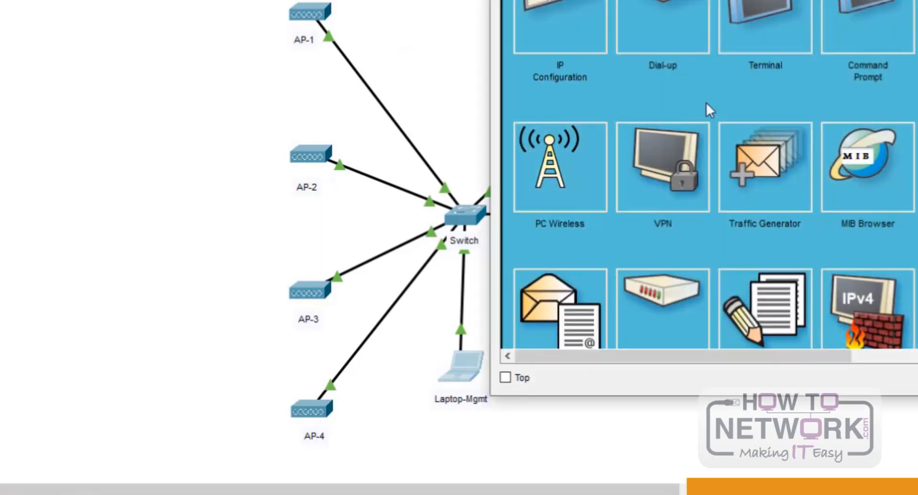
left_click(884, 10)
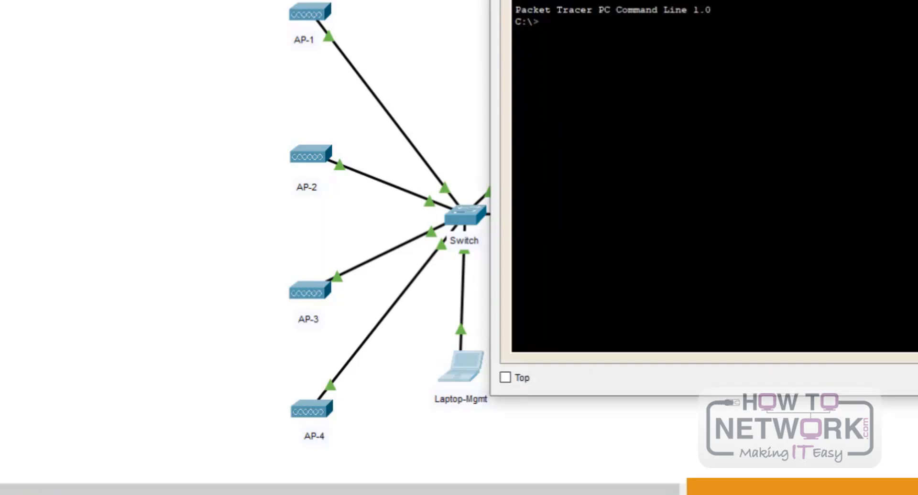
type("ping 10.1.1")
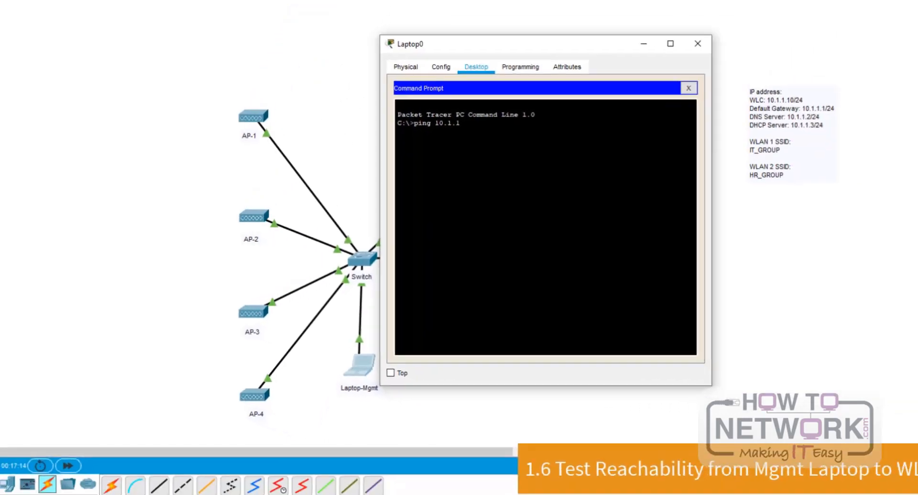
type(".10")
key("Return")
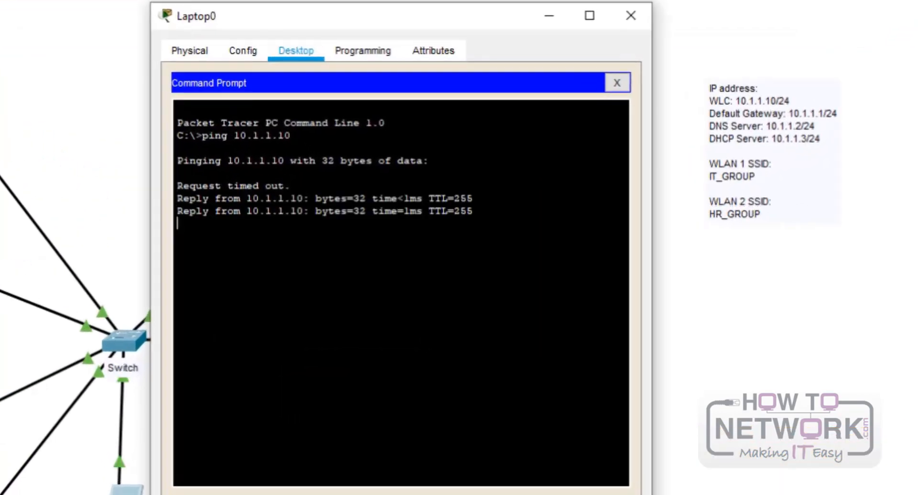
key("ctrl+c")
- Ping the DHCP server at 10.1.1.3
type("ping 10.1.1.3")
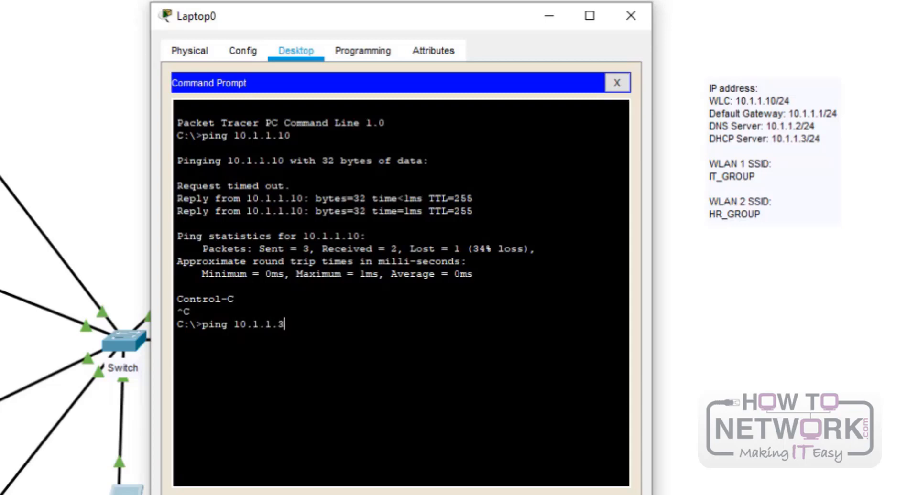
key("Return")
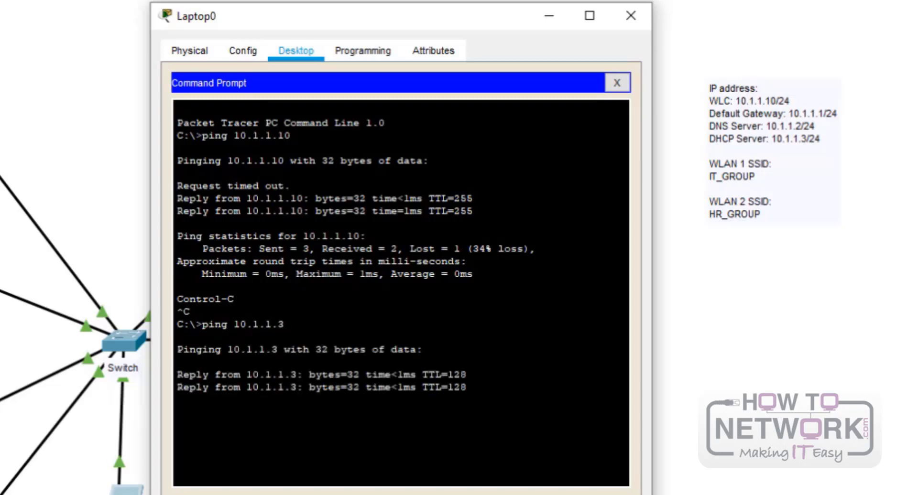
key("ctrl+c")
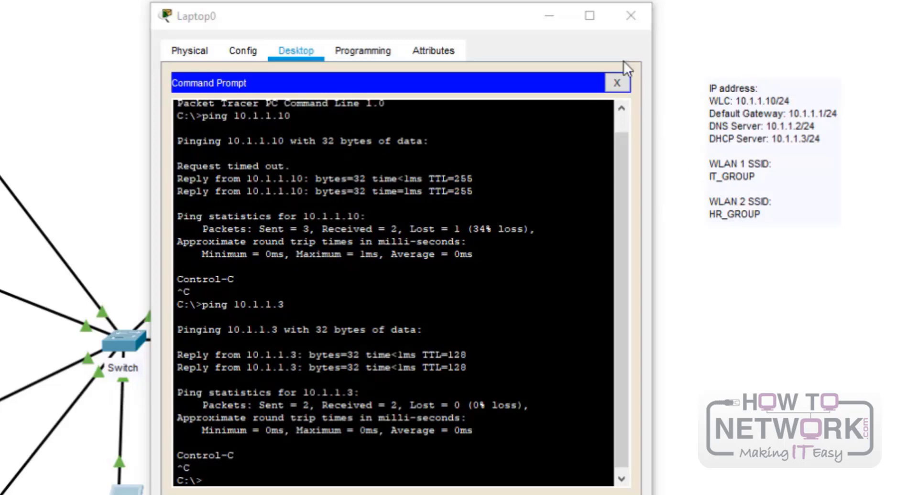
- Close Laptop-Mgmt, check device addresses on the topology, then reopen the laptop maximised
left_click(625, 19)
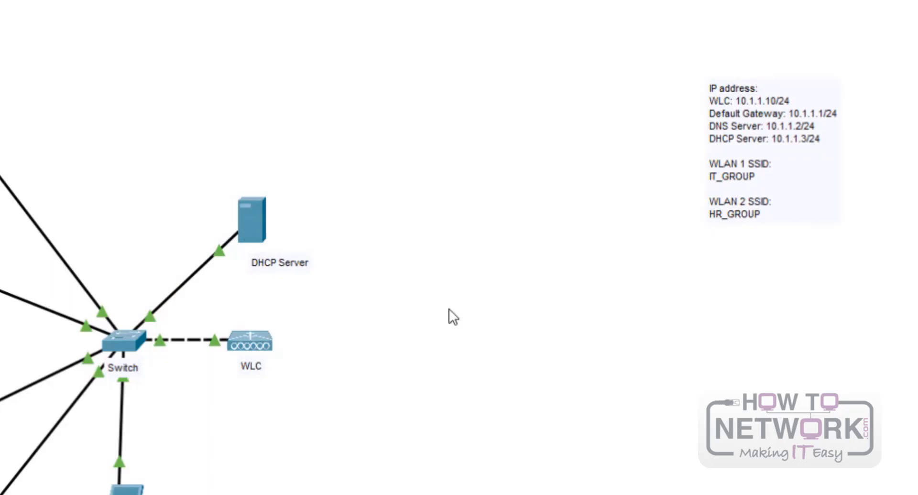
mouse_move(245, 228)
mouse_move(259, 347)
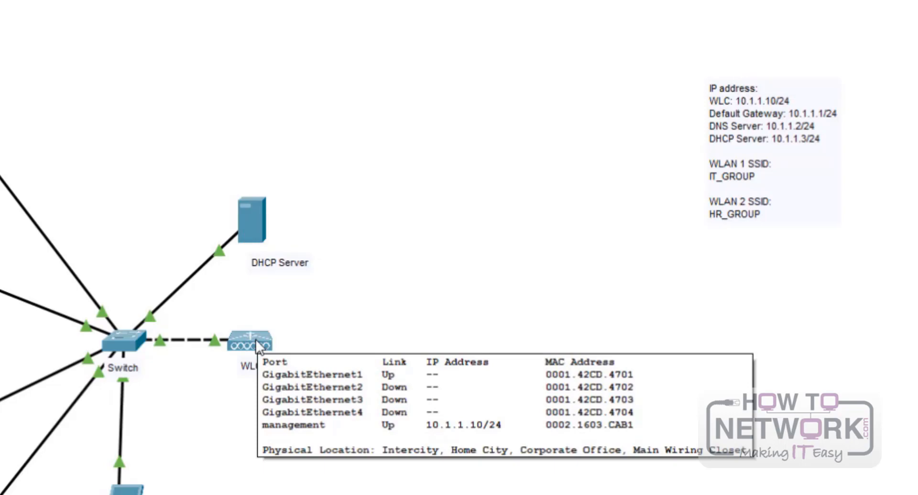
mouse_move(126, 342)
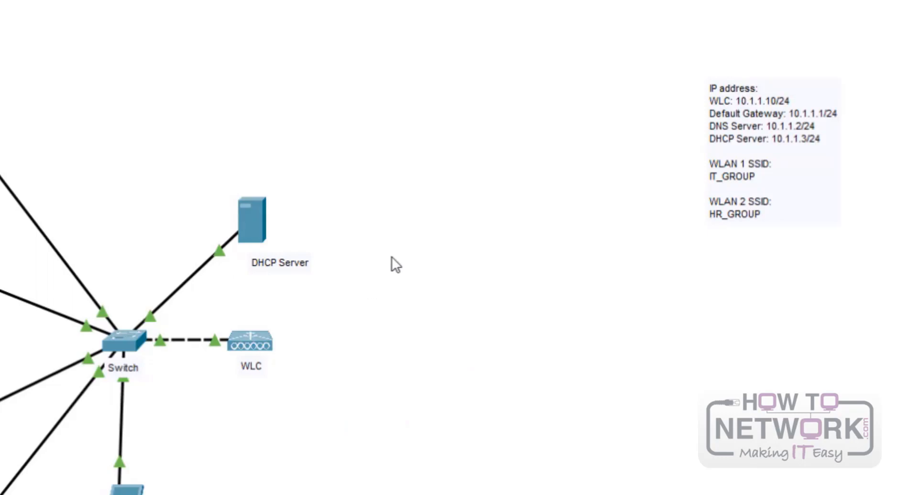
left_click(140, 491)
left_click(592, 18)
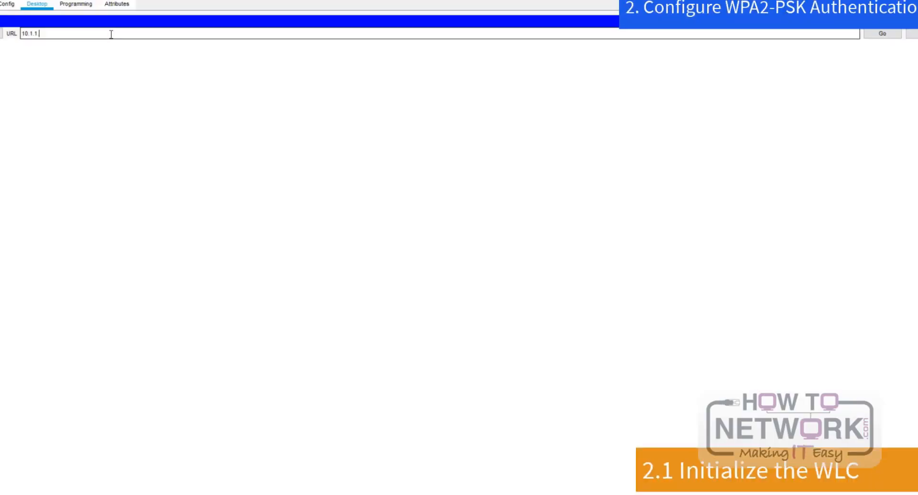
key("Return")
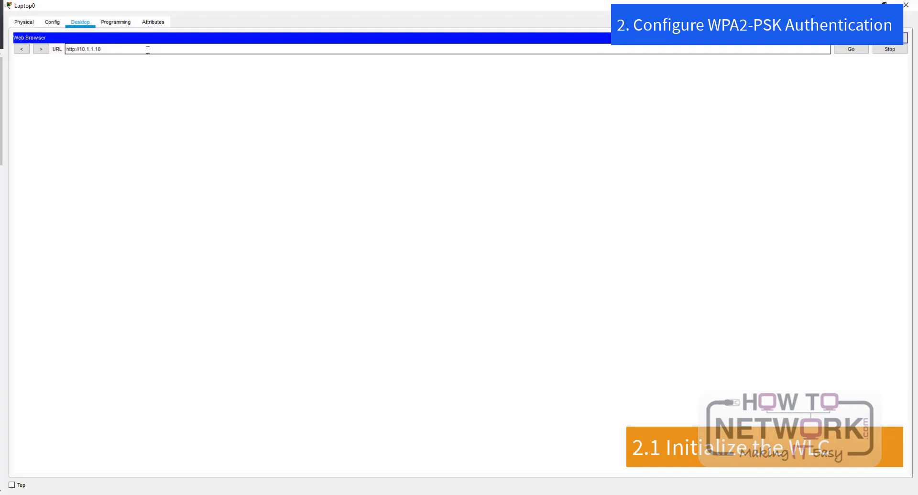
left_click(72, 49)
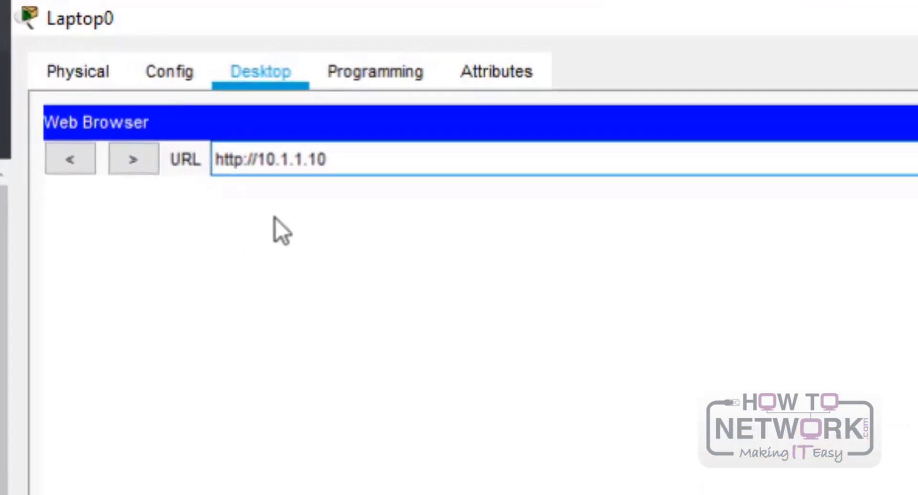
type("s")
key("Return")
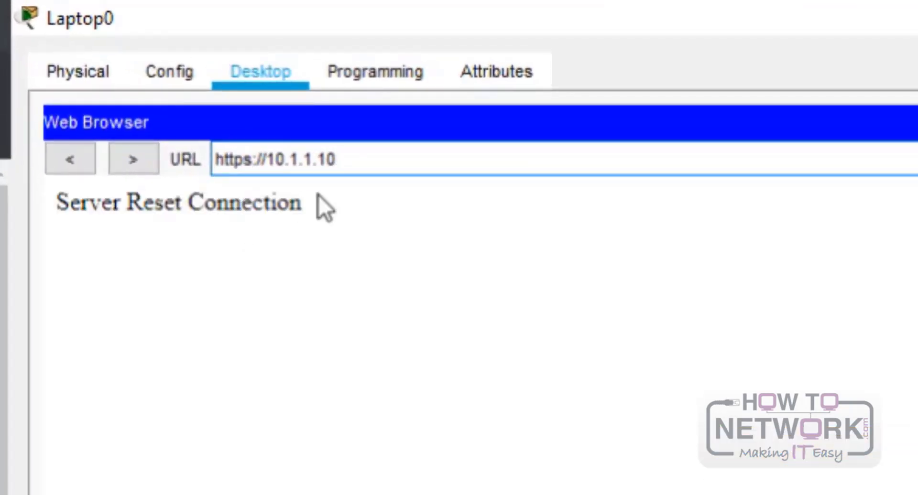
key("ctrl+a")
type("http")
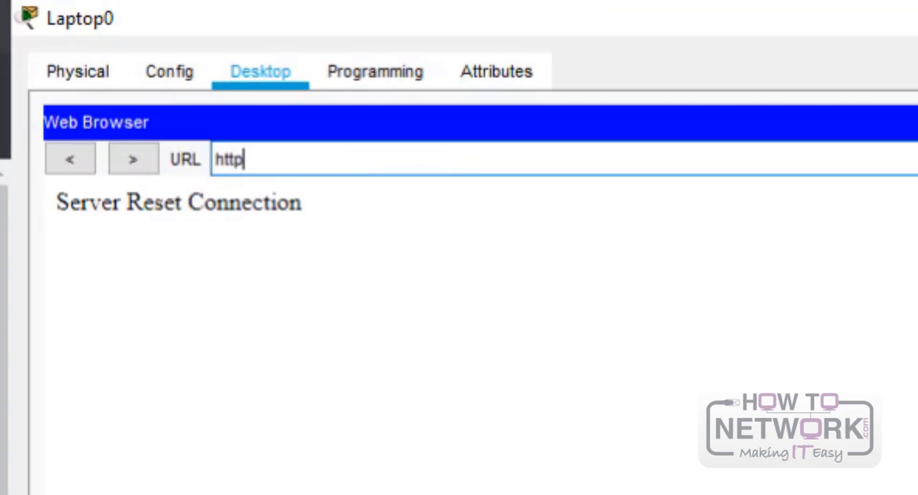
type("s://10.1")
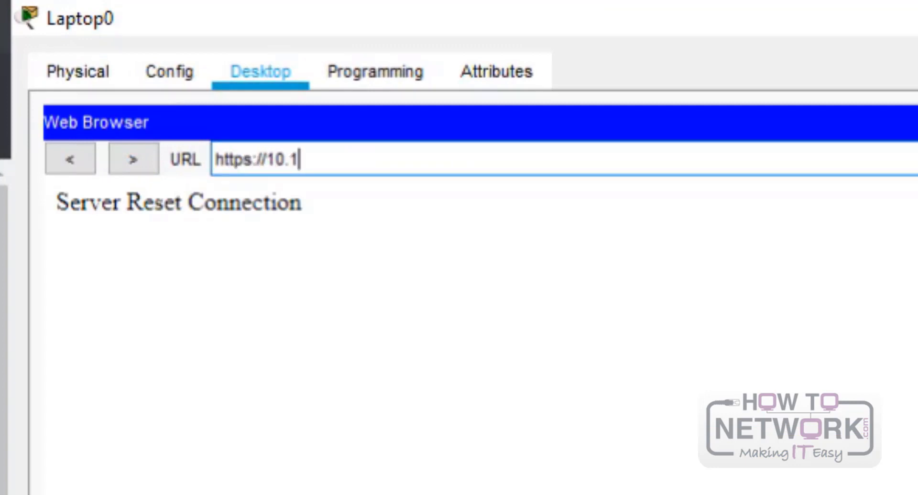
type(".1.10")
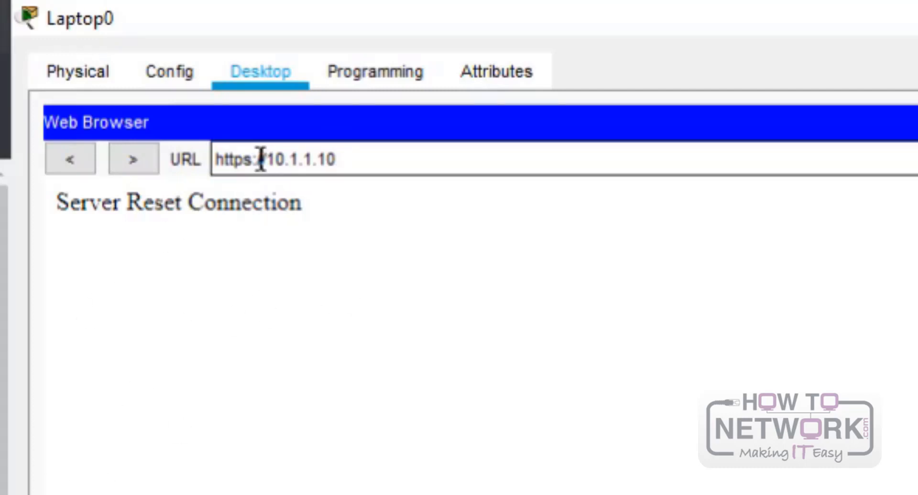
left_click(244, 160)
key("Right")
key("BackSpace")
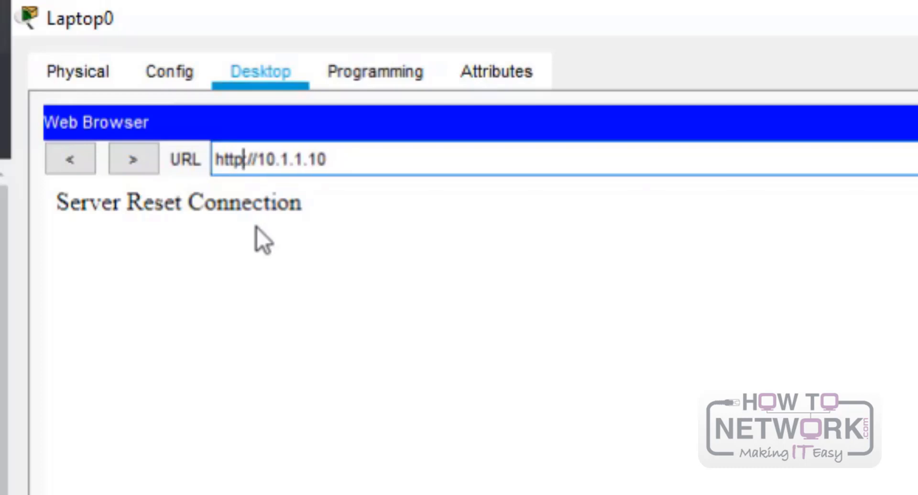
key("End")
key("Return")
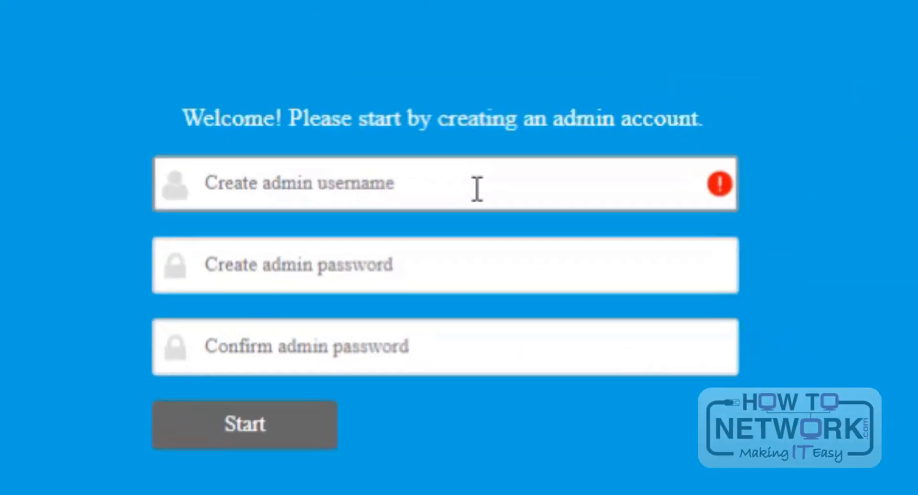
- Enter username admin and fill in the admin password and its confirmation
type("admin")
key("Tab")
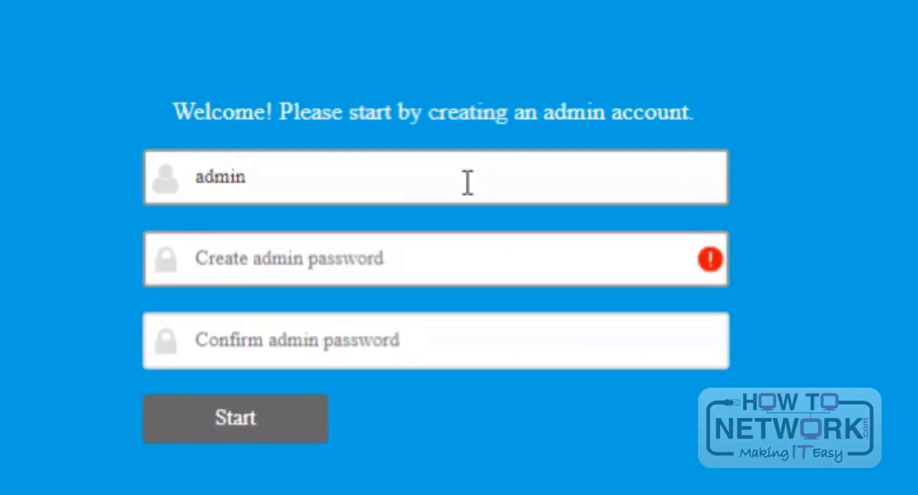
type("admin")
key("Tab")
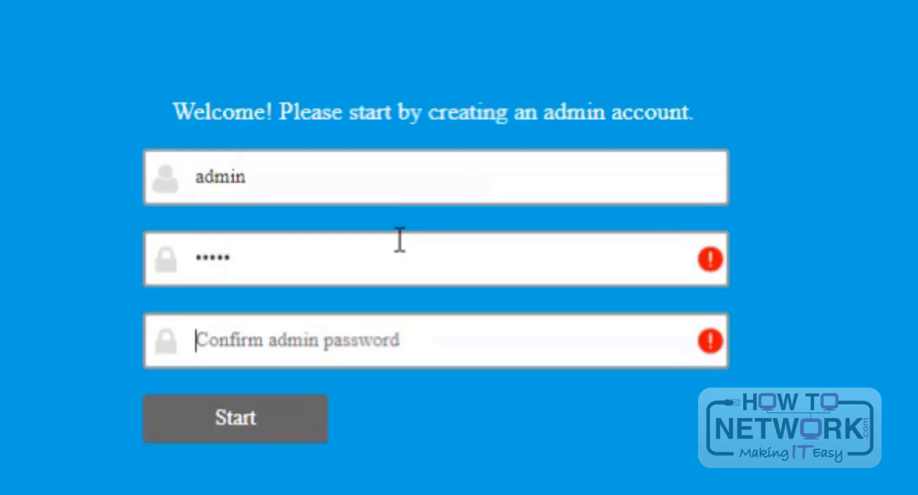
left_click_drag(397, 239, 1, 260)
type("password")
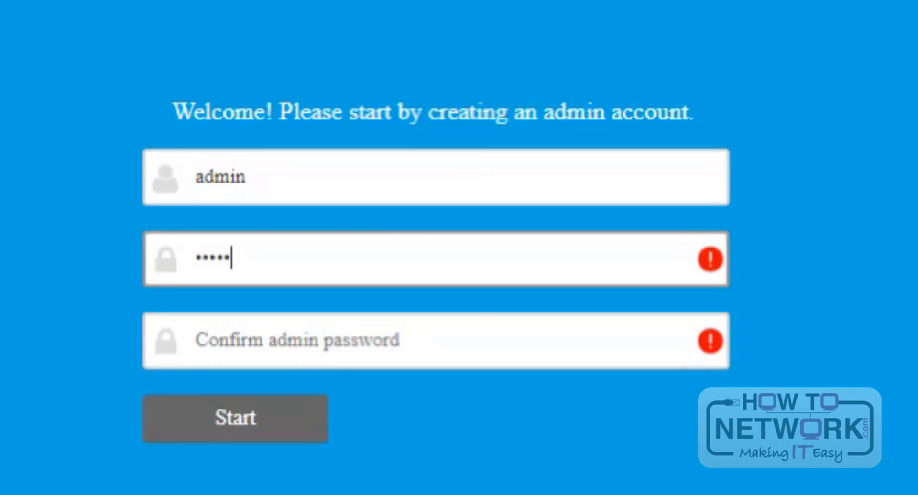
key("Tab")
type("password")
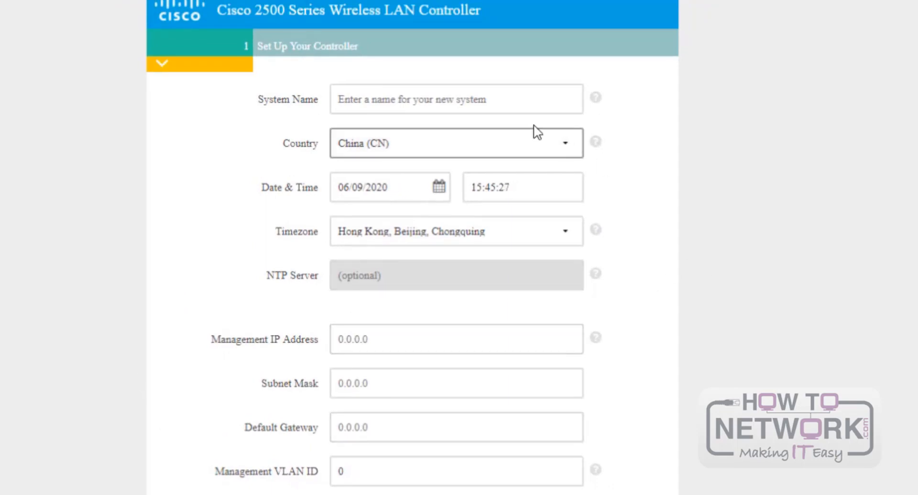
- Set the controller's system name to WLC-ENCOR
left_click(523, 103)
type("vWLC")
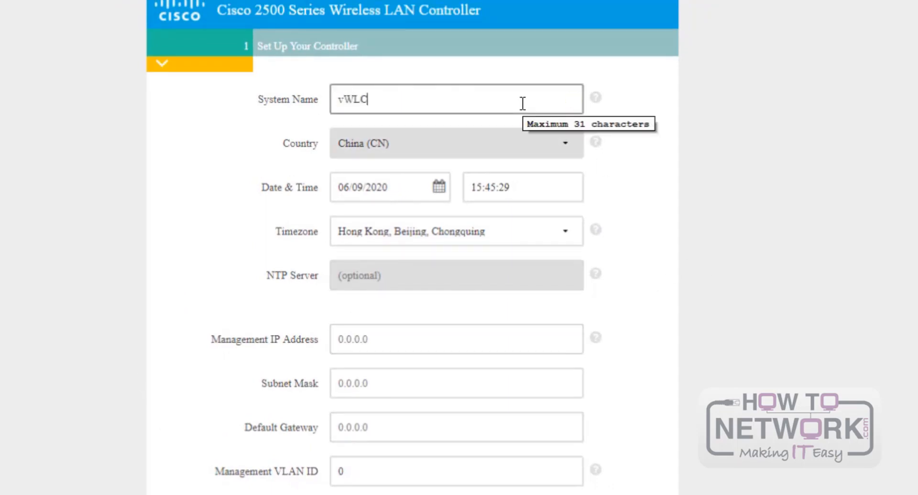
left_click_drag(385, 92, 287, 98)
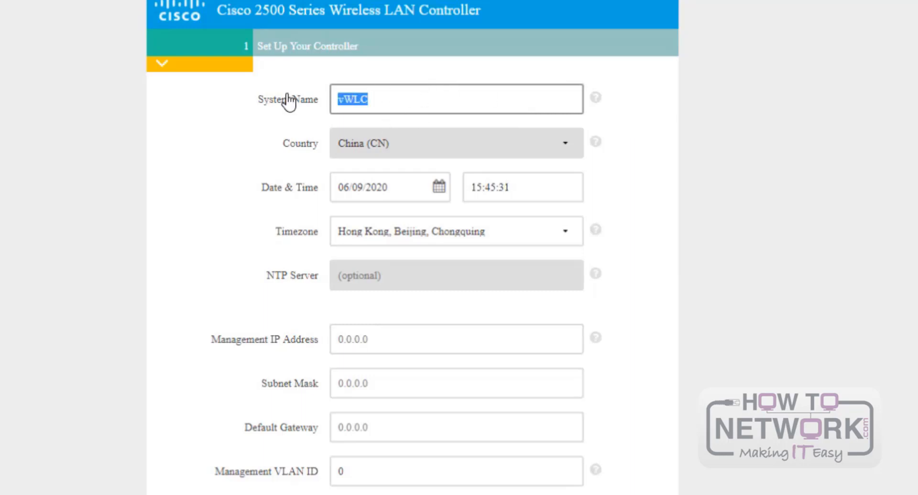
type("WLC")
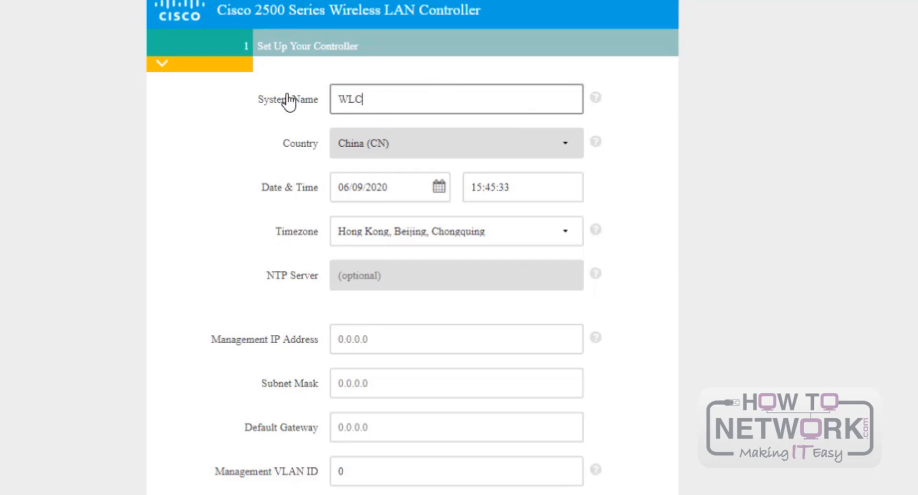
type("-ENCOR")
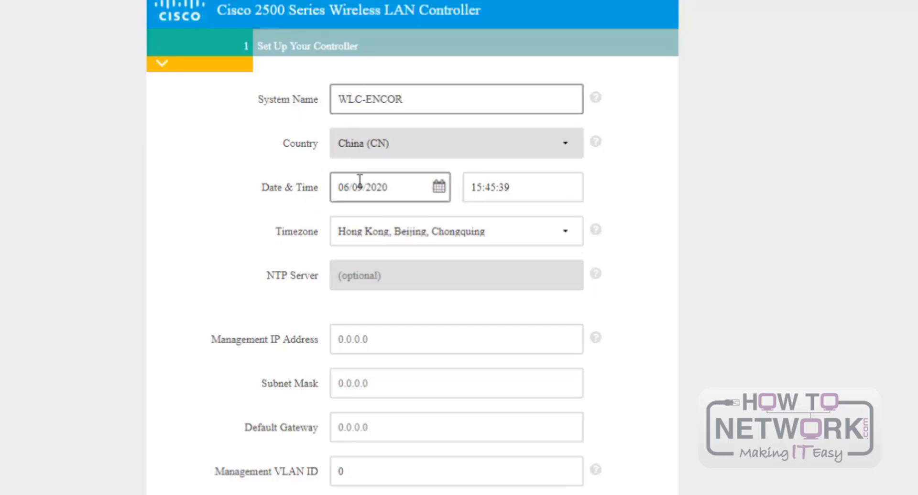
- Enter management IP 10.1.1.10, mask 255.255.255.0, gateway 10.1.1.1, and check the management VLAN ID
left_click(374, 338)
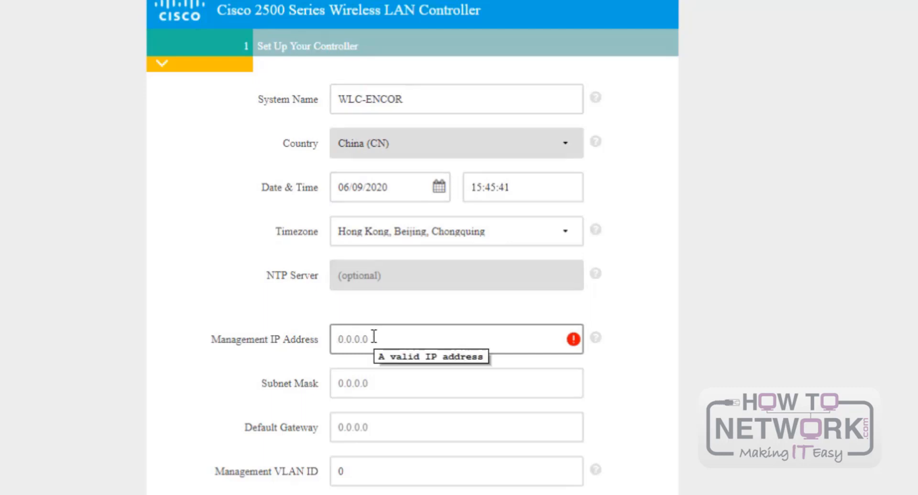
type("10.1.1.10")
key("Tab")
type("255.")
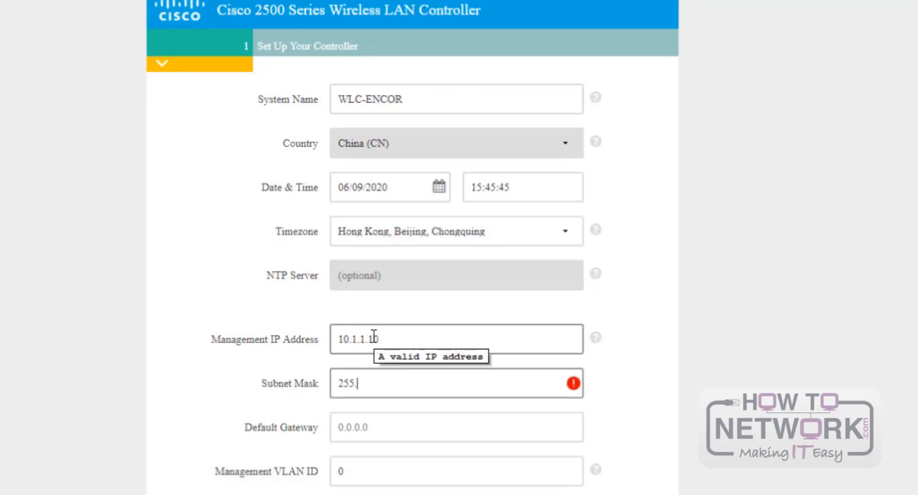
type("255.255.0")
key("Tab")
type("10.1.1.1")
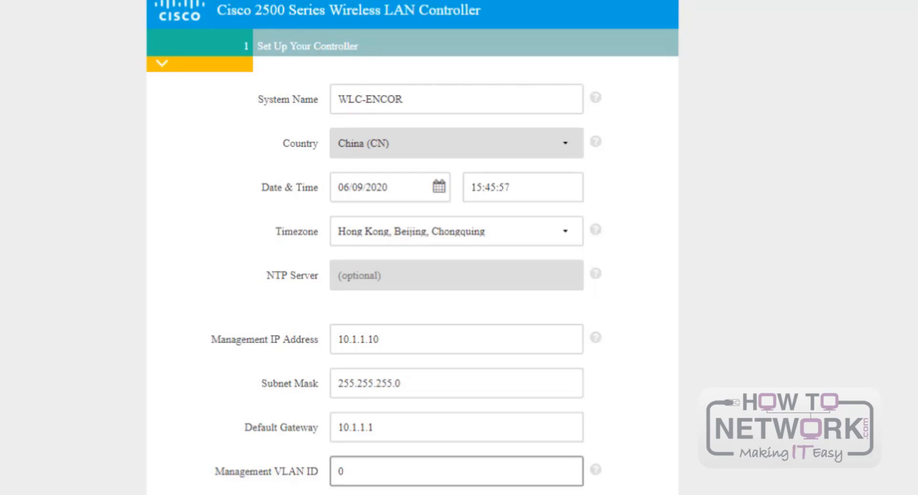
left_click(382, 472)
- Create employee network IT_GROUP using WPA2 Personal with a confirmed passphrase
left_click(467, 493)
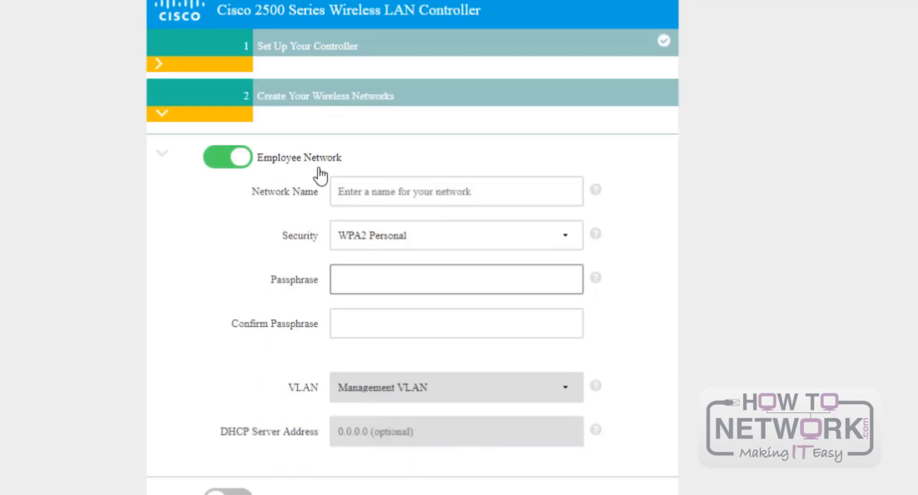
left_click(375, 197)
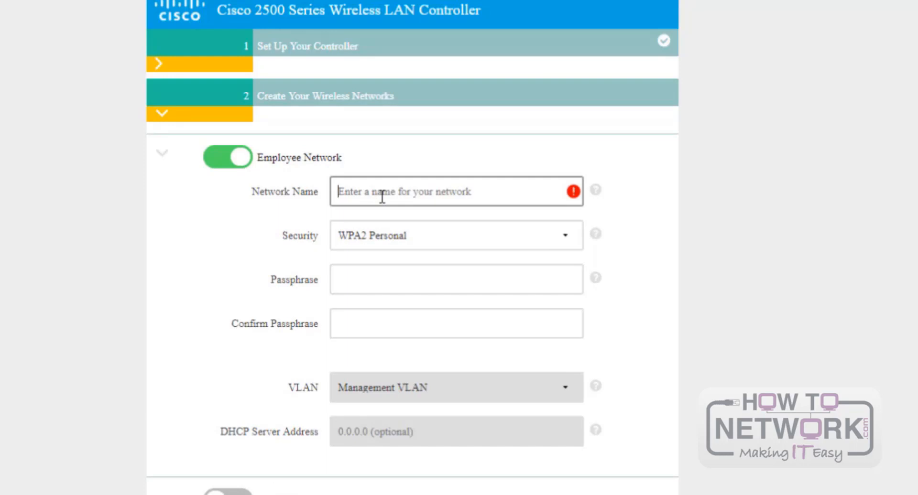
type("IT_D")
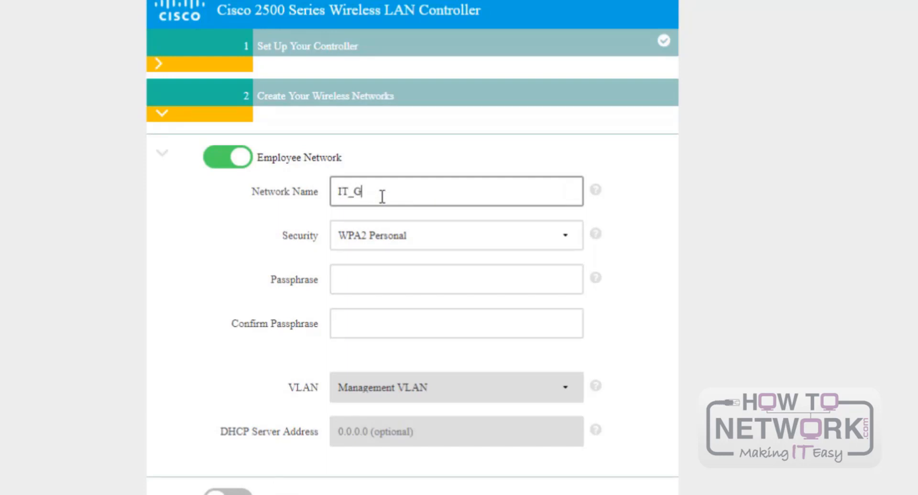
type("ROUP")
left_click(383, 278)
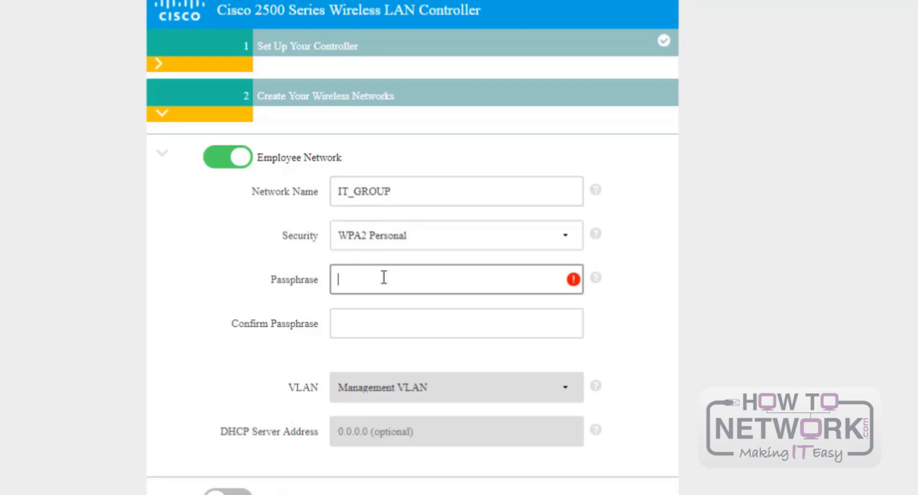
type("••••••••")
key("Tab")
type("••••••••")
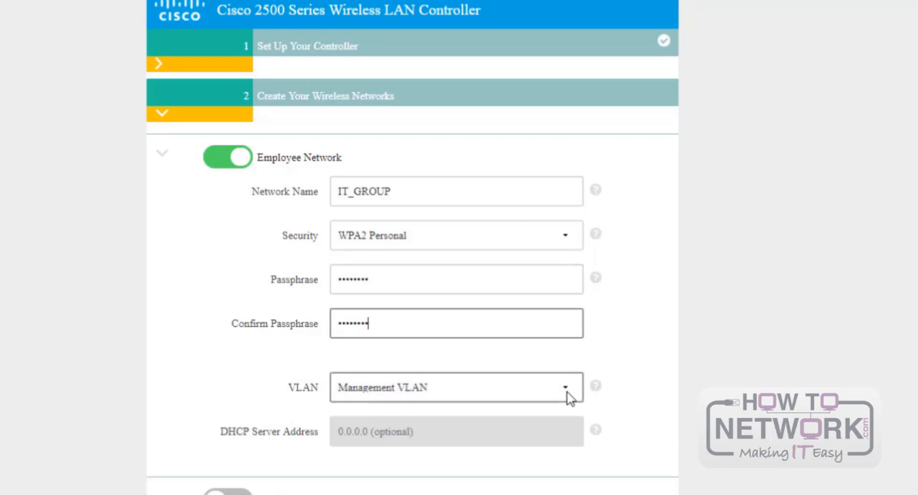
left_click(634, 391)
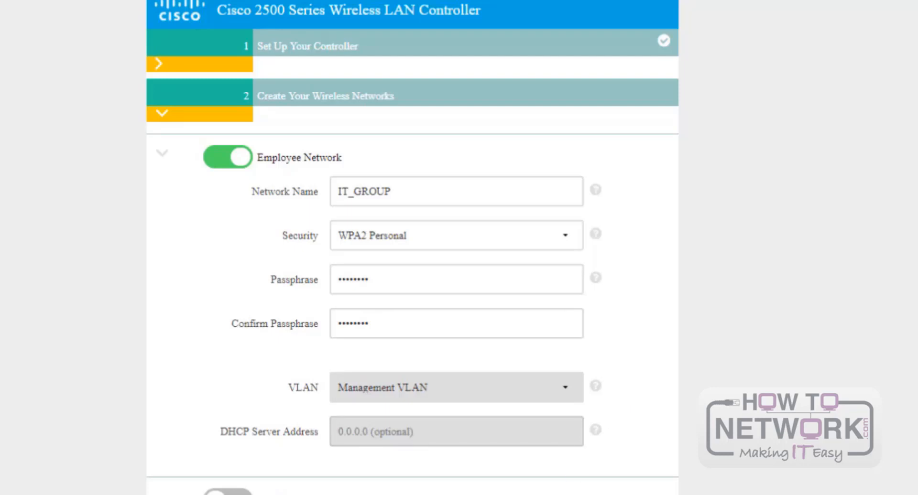
left_click(542, 494)
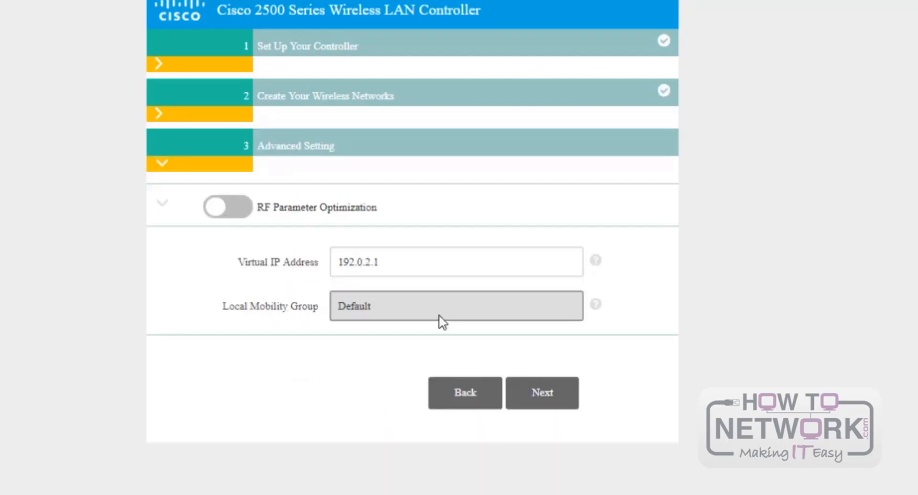
- Review the settings summary and apply the configuration to the controller
left_click(541, 393)
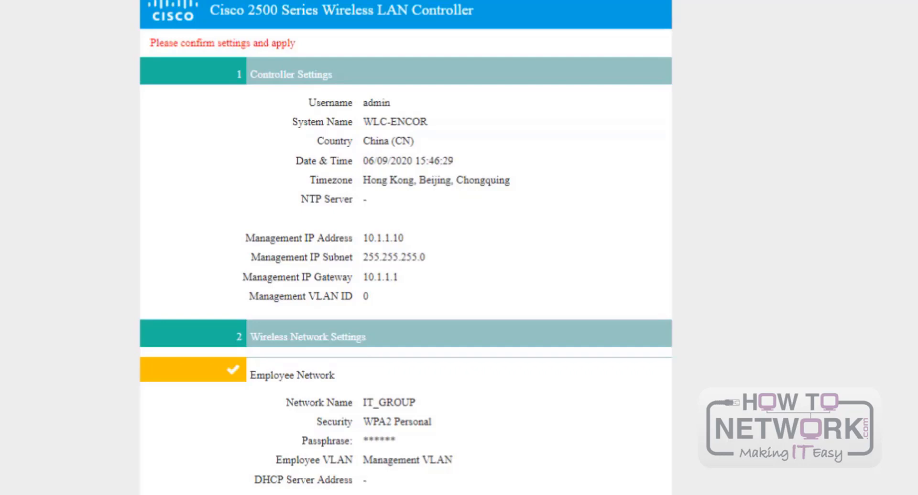
scroll(352, 354, "down", 1)
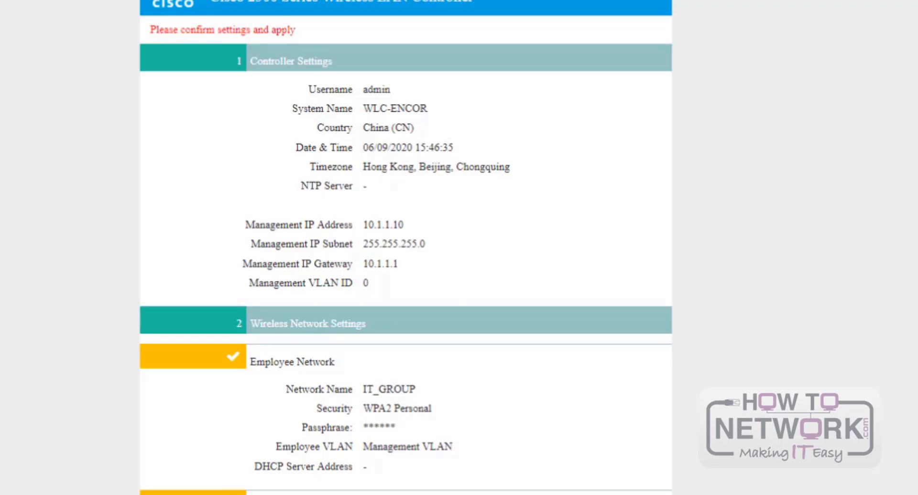
left_click(509, 364)
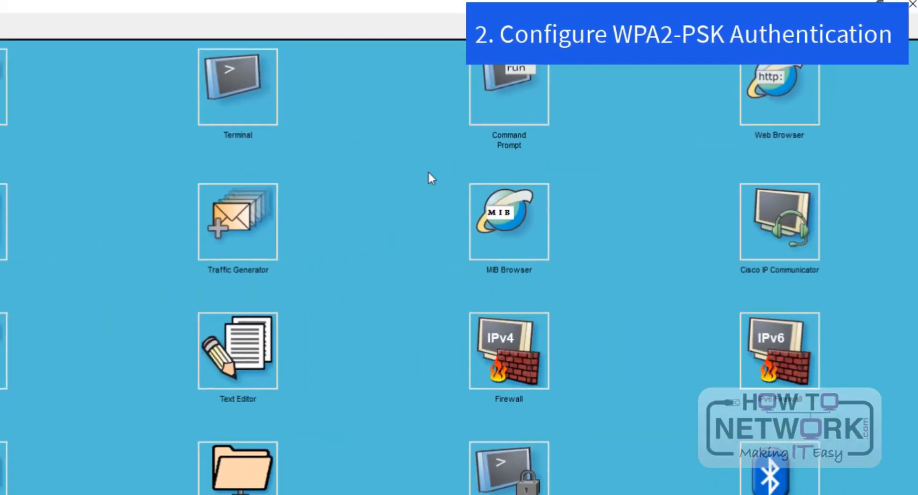
left_click(750, 90)
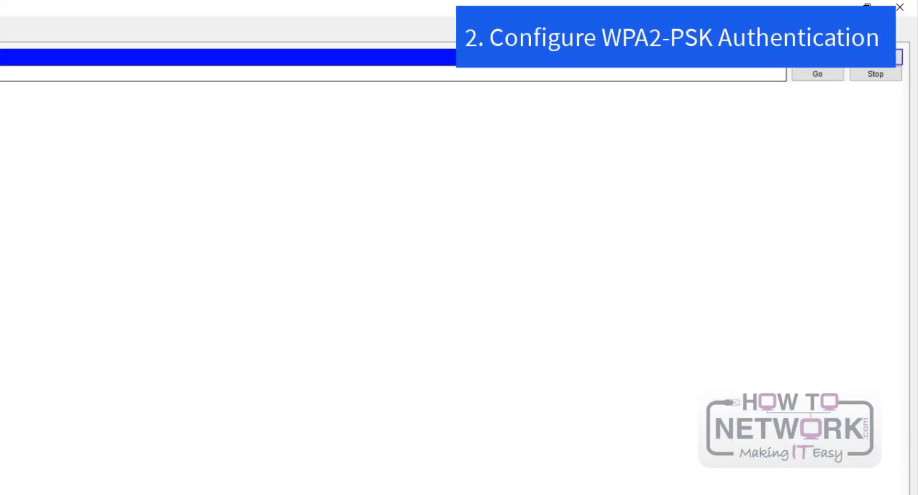
type("https")
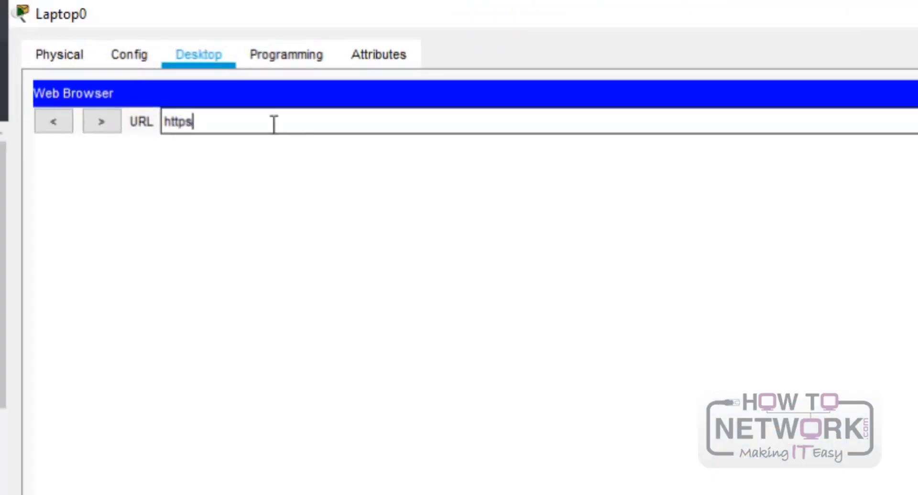
type("://10.1.1.")
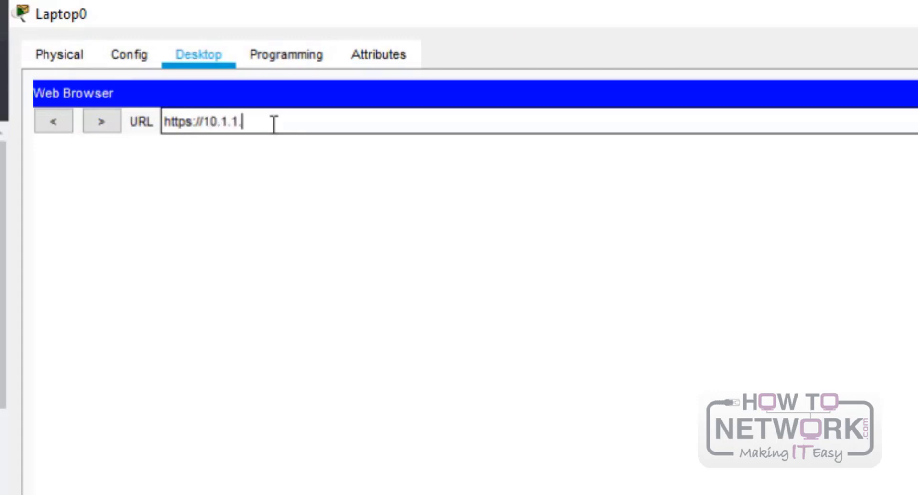
type("10")
key("Return")
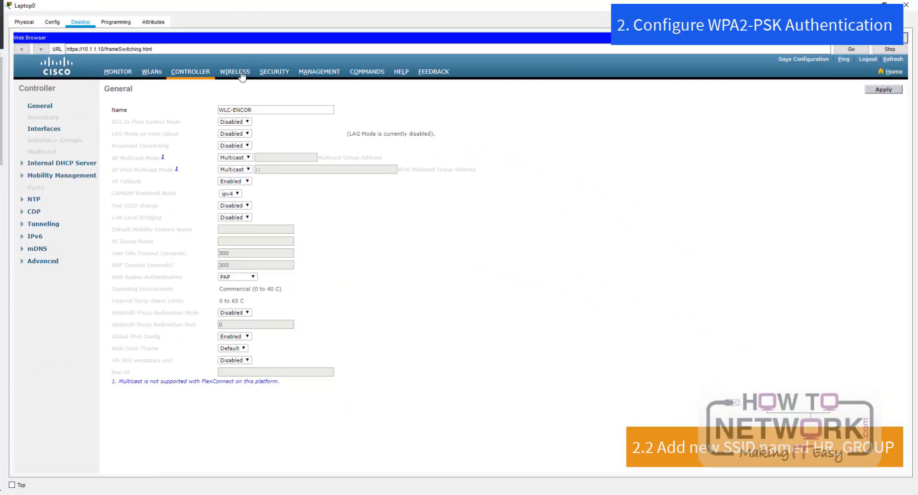
left_click(581, 178)
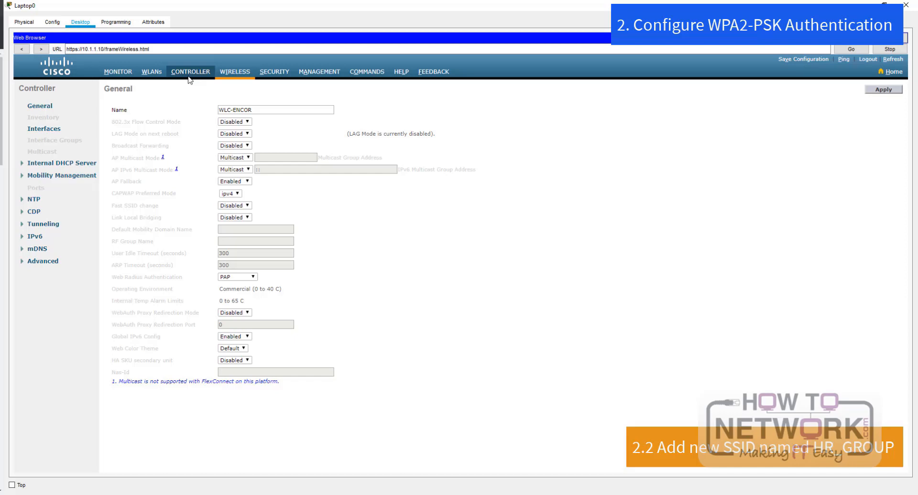
- From the WLANs list, add a new WLAN with profile name and SSID HR_GROUP, ID 2
left_click(152, 74)
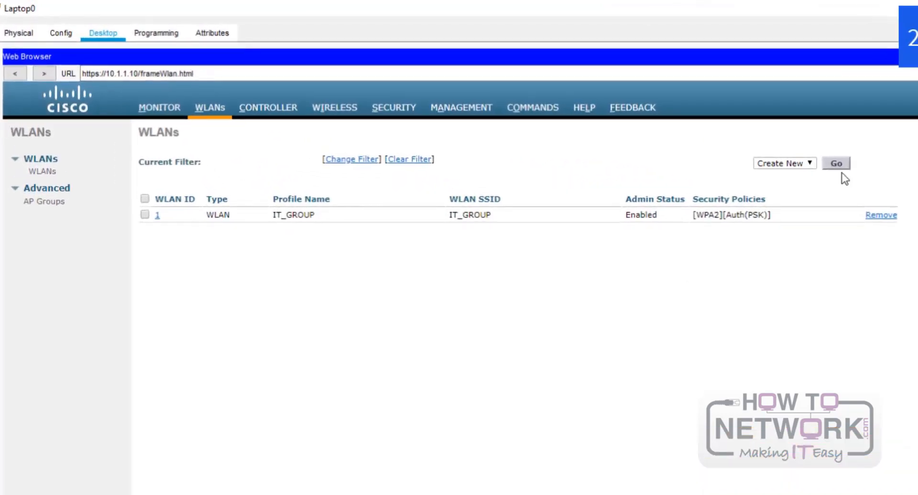
left_click(835, 164)
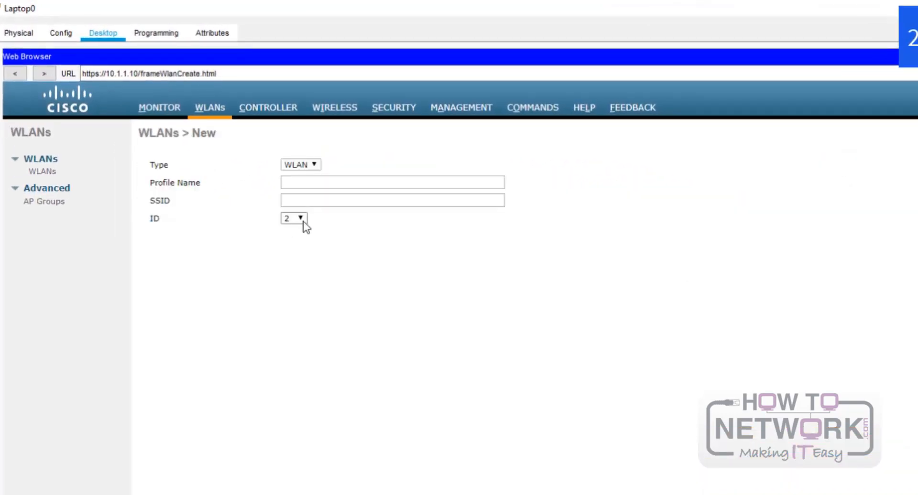
left_click(317, 183)
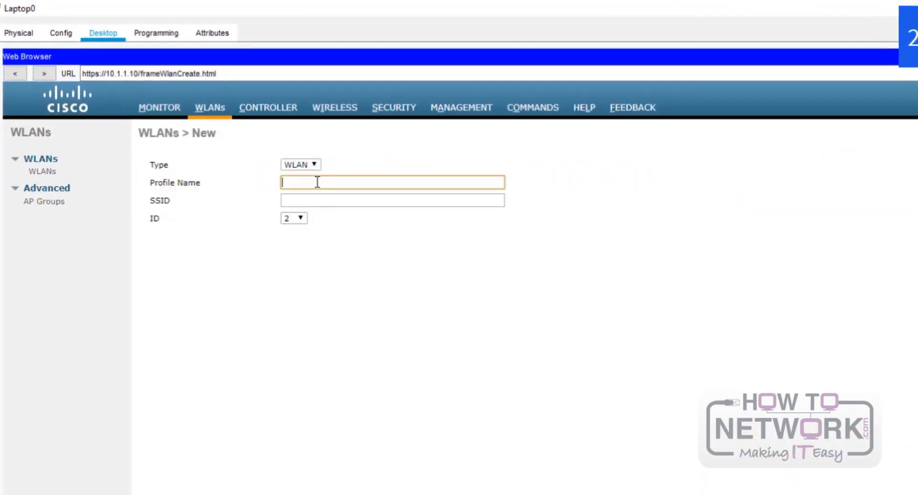
type("HR_G")
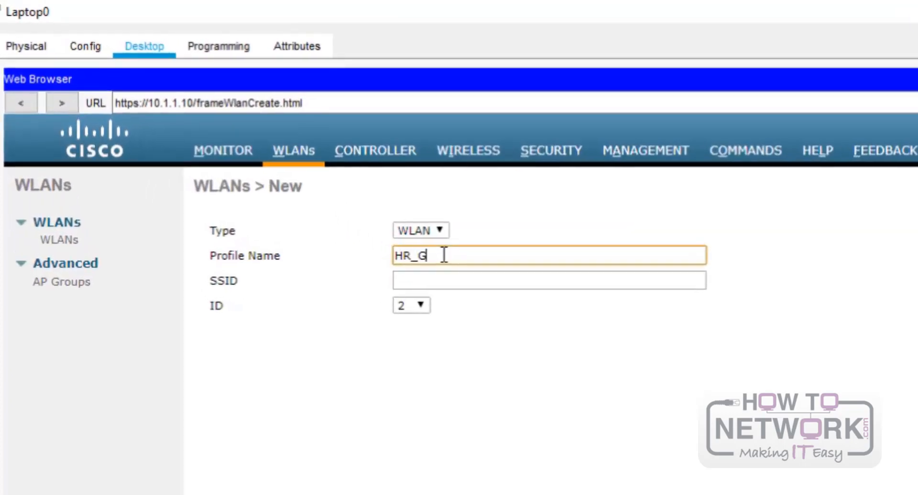
type("ROUP")
left_click(461, 283)
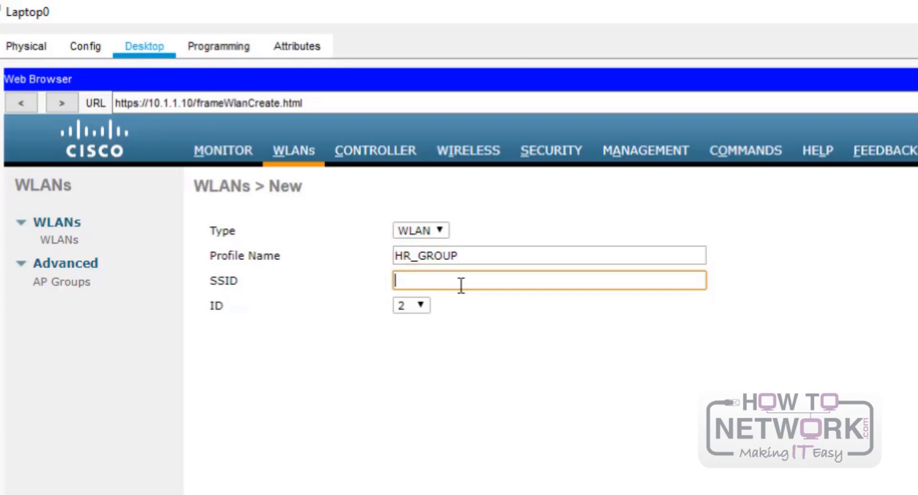
type("HR_GROUP")
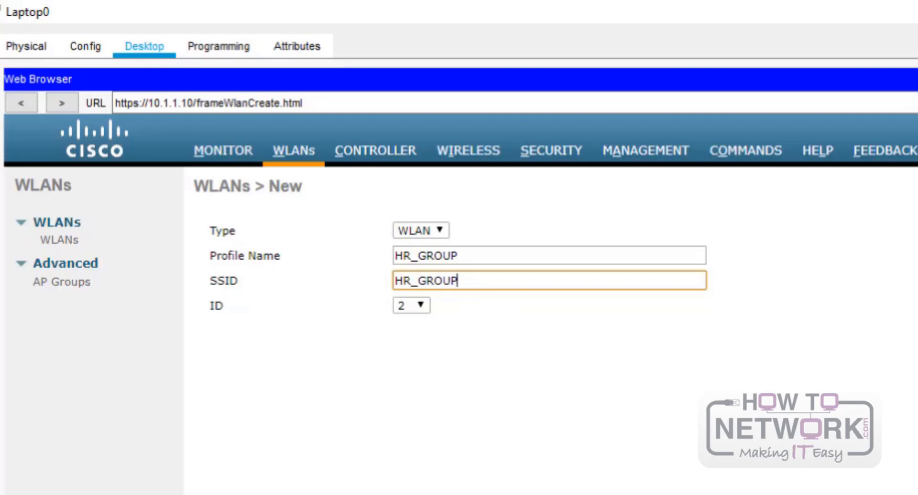
left_click(917, 186)
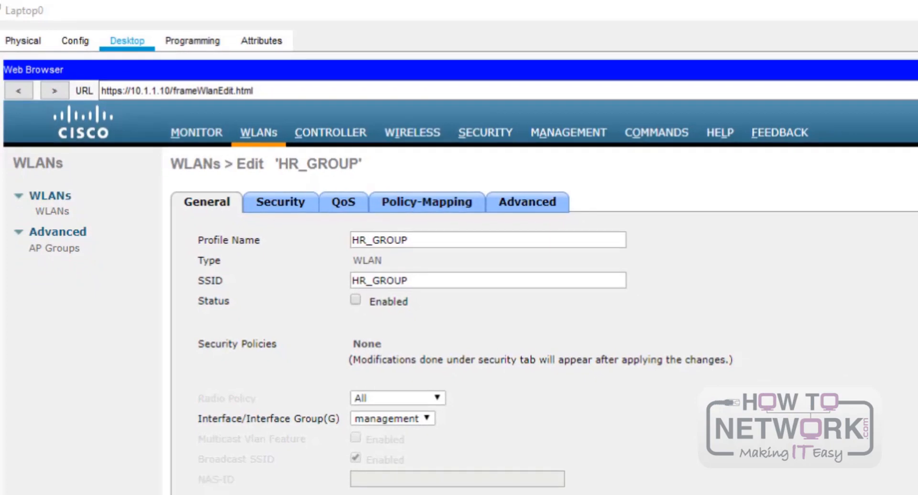
- Review HR_GROUP's Layer 3 and AAA server security settings, then return to the WLAN list
left_click(277, 205)
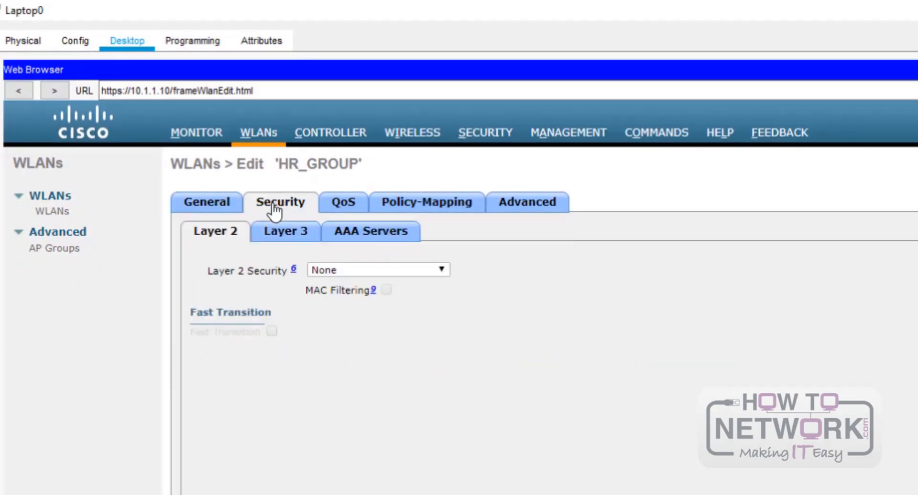
left_click(301, 234)
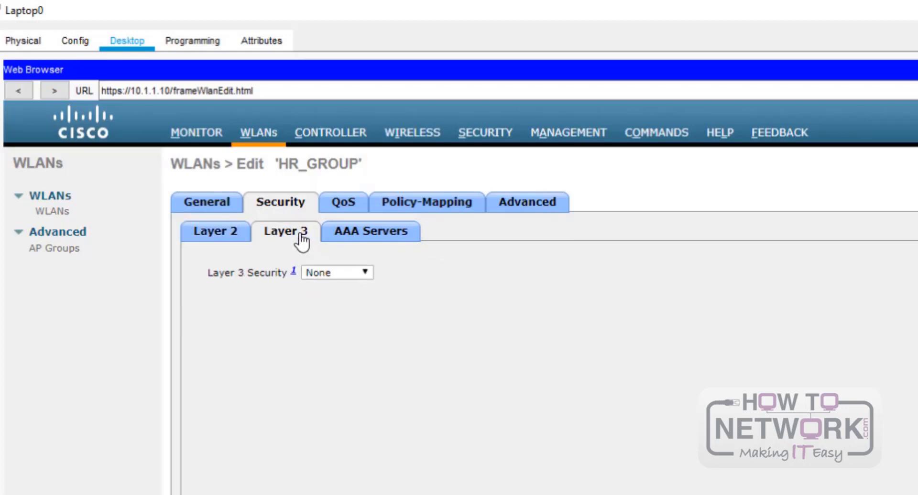
left_click(379, 239)
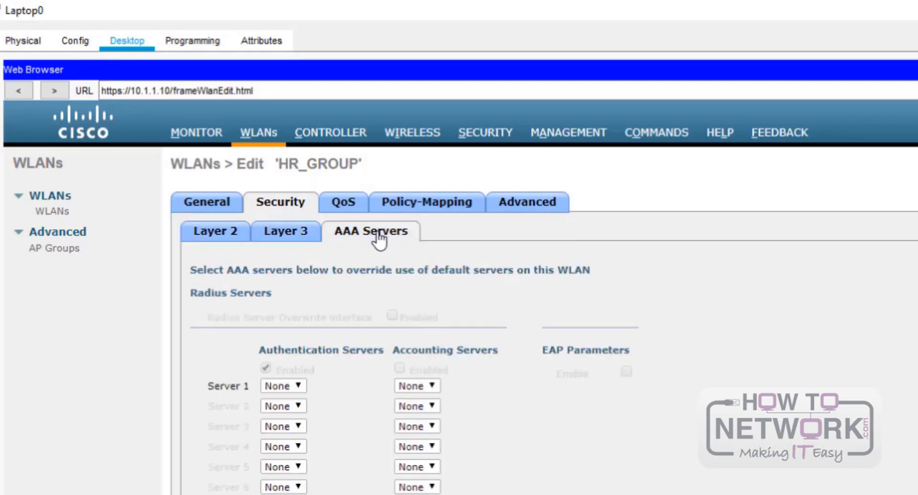
left_click(234, 206)
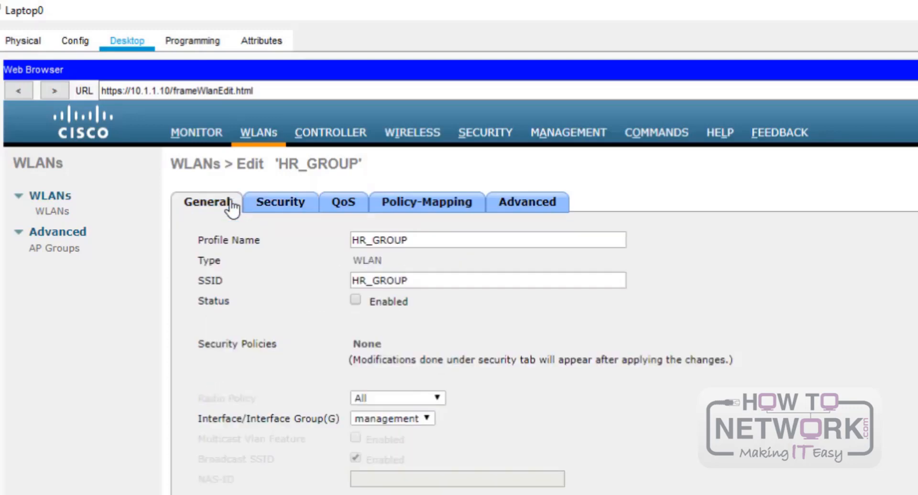
left_click(54, 211)
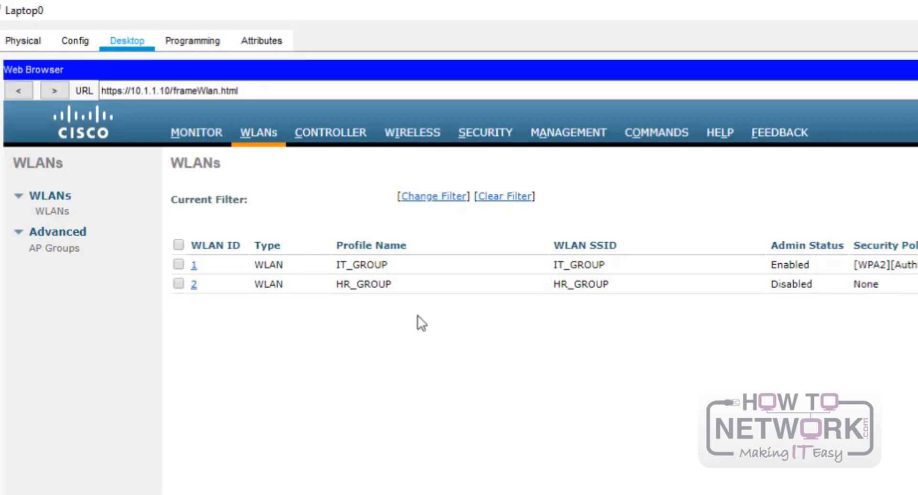
- Set HR_GROUP's status to Enabled, apply and confirm, then check the WLAN list
left_click(194, 285)
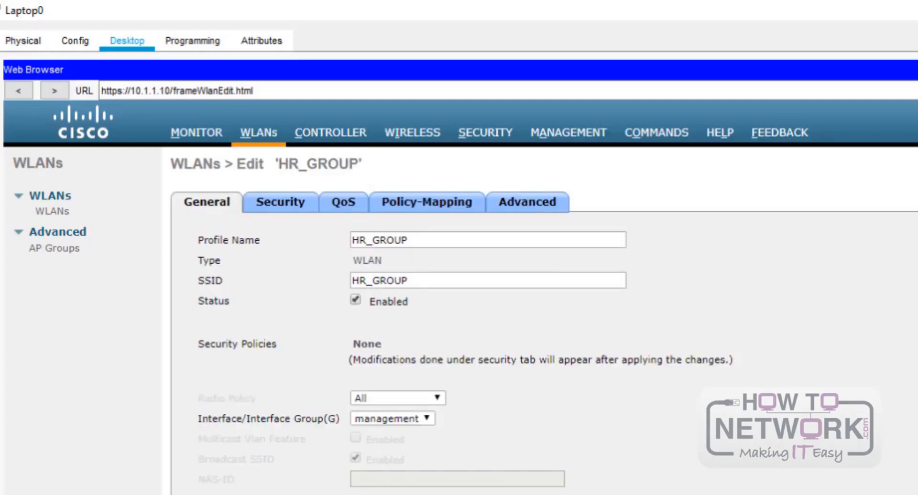
left_click(916, 165)
left_click(911, 491)
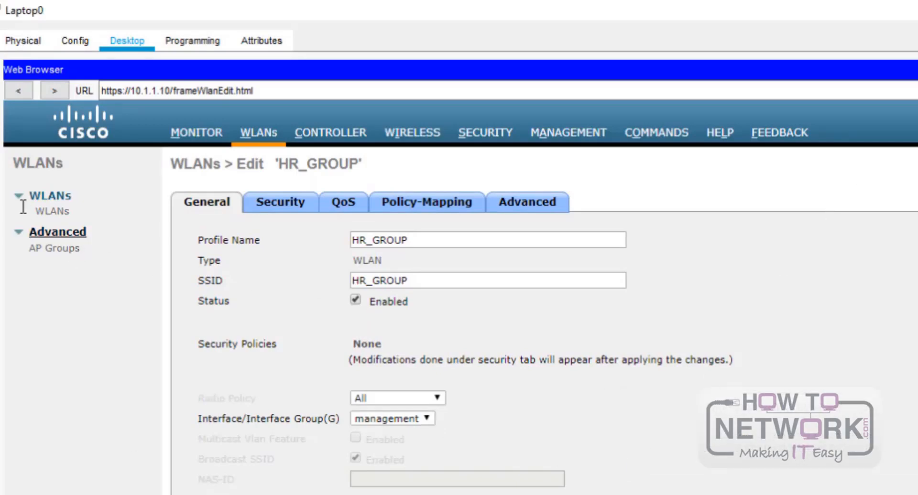
left_click(48, 212)
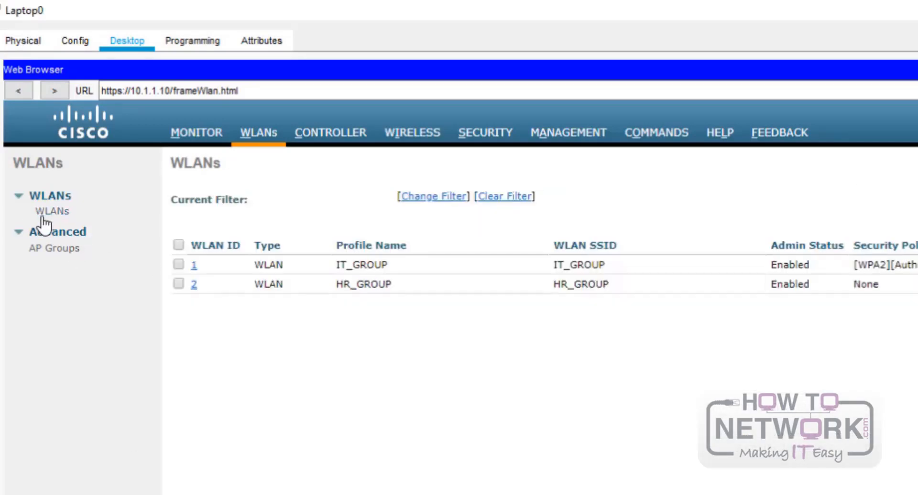
- Inspect the default-group AP group's access points and WLANs, then return to the AP groups list
left_click(51, 249)
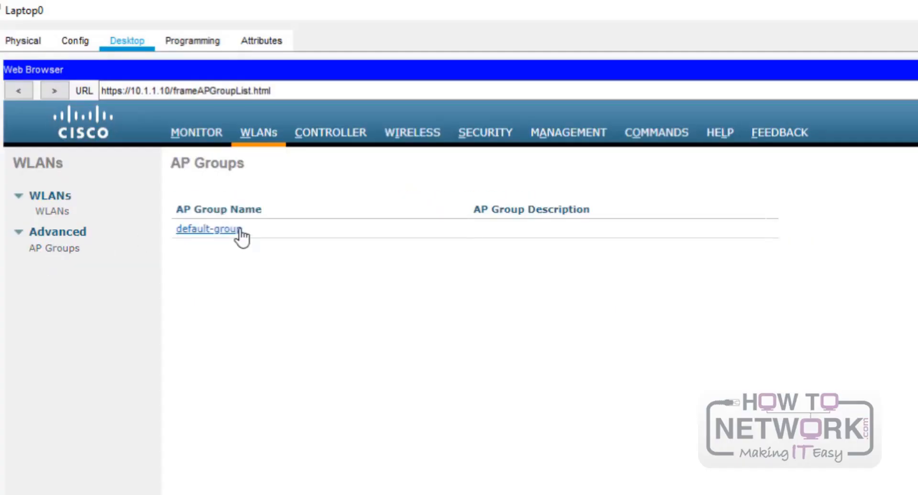
left_click(221, 230)
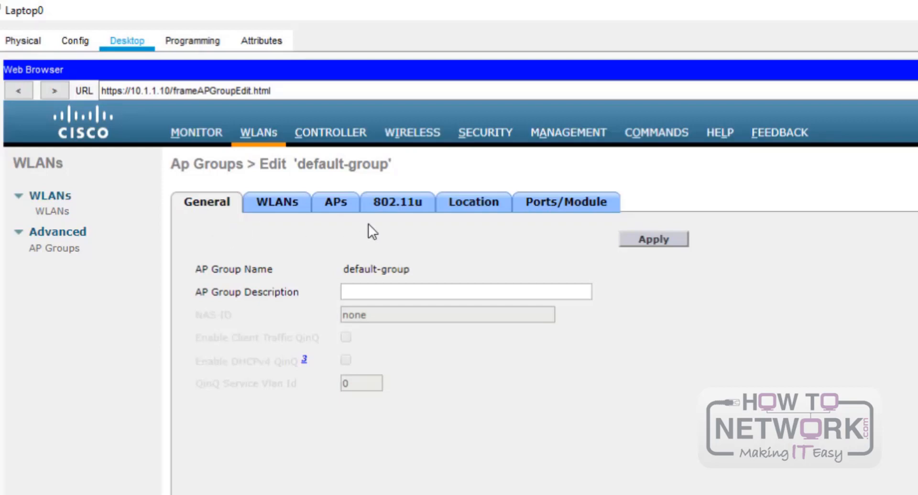
left_click(323, 211)
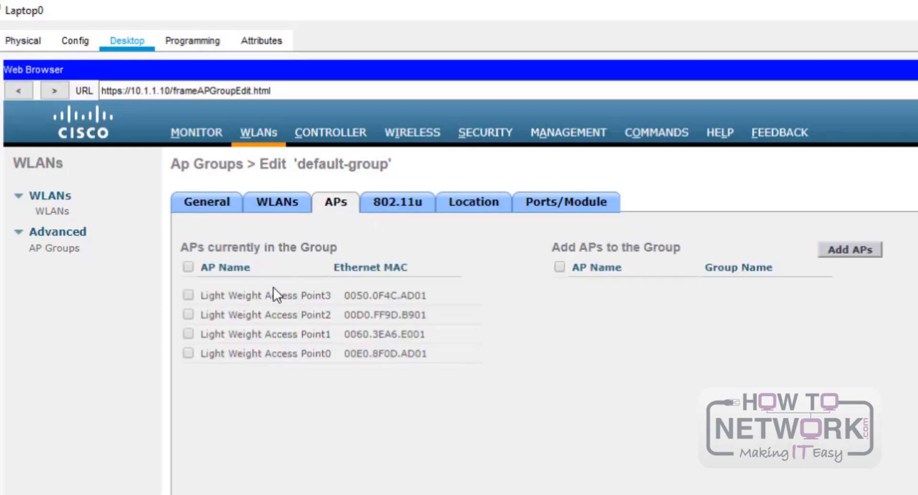
left_click(289, 202)
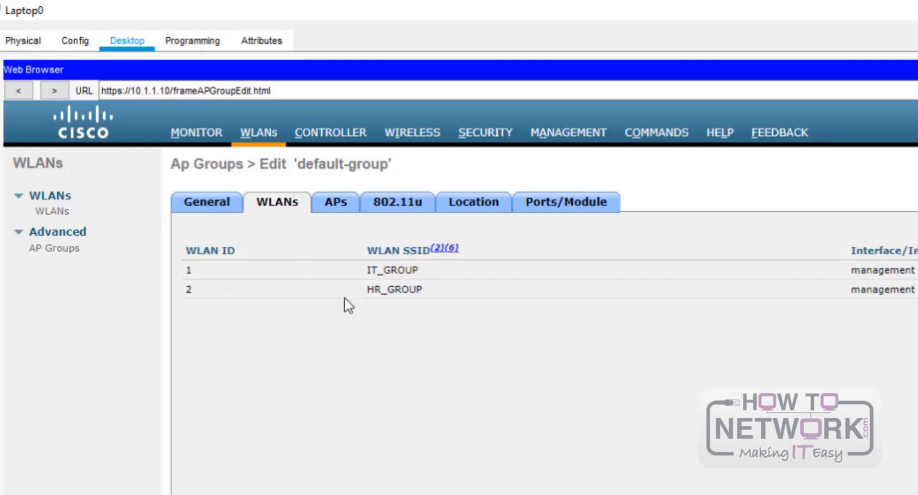
left_click(214, 211)
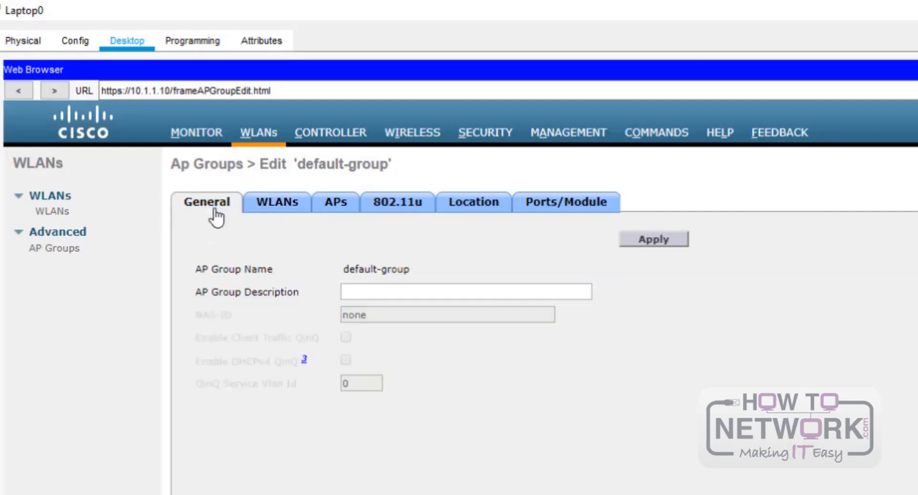
left_click(55, 249)
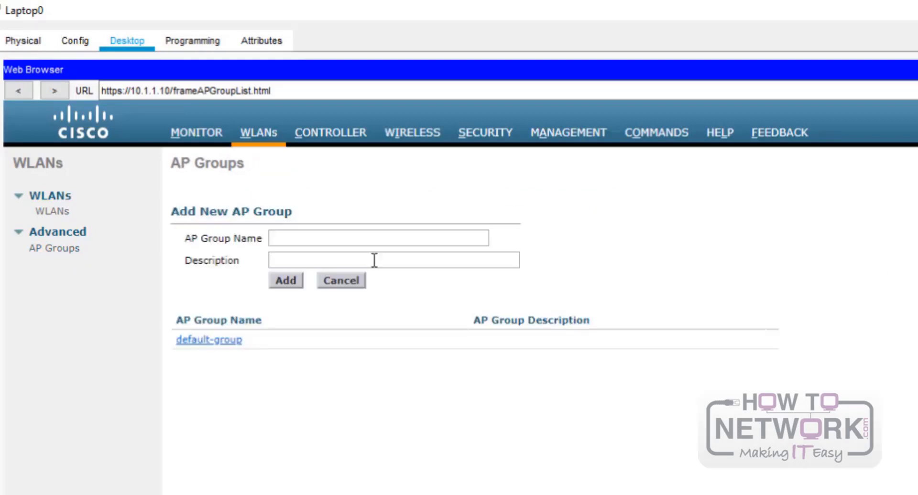
- Add an AP group named IT_GROUP with description IT_GROUP
left_click(347, 239)
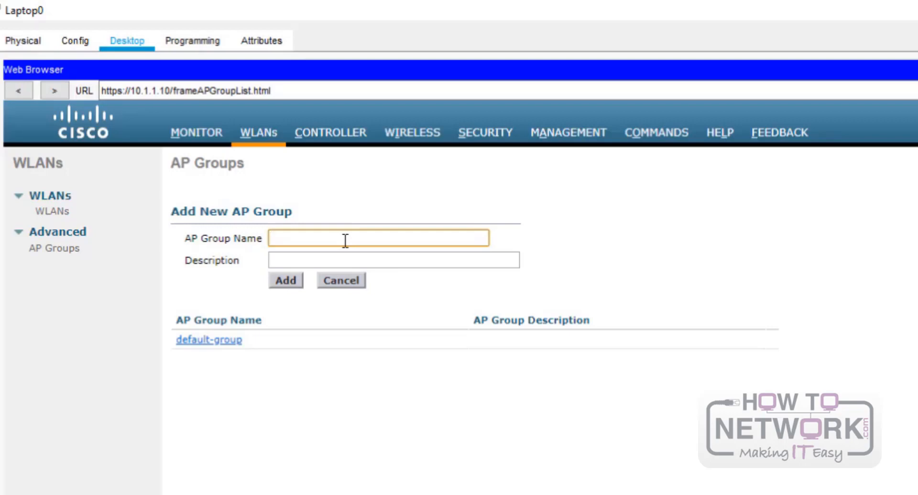
type("IT_GROUP")
left_click(331, 259)
type("IT")
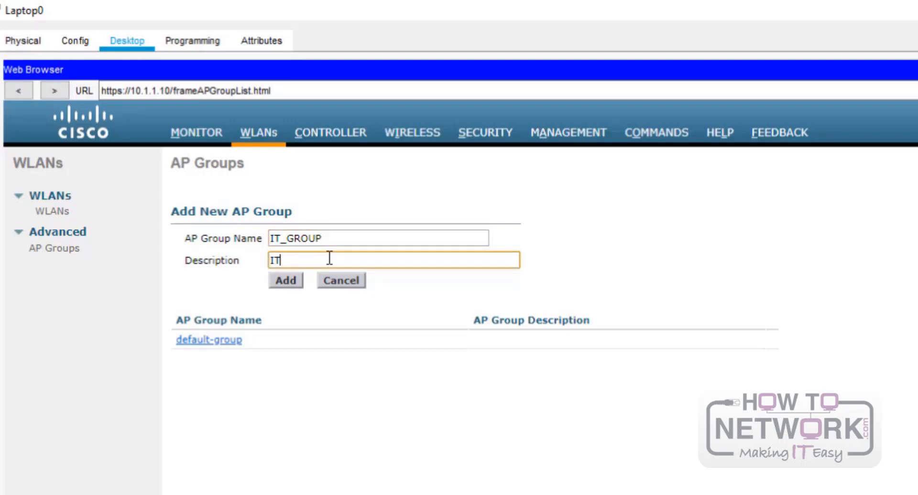
type("_GROUP")
left_click(299, 282)
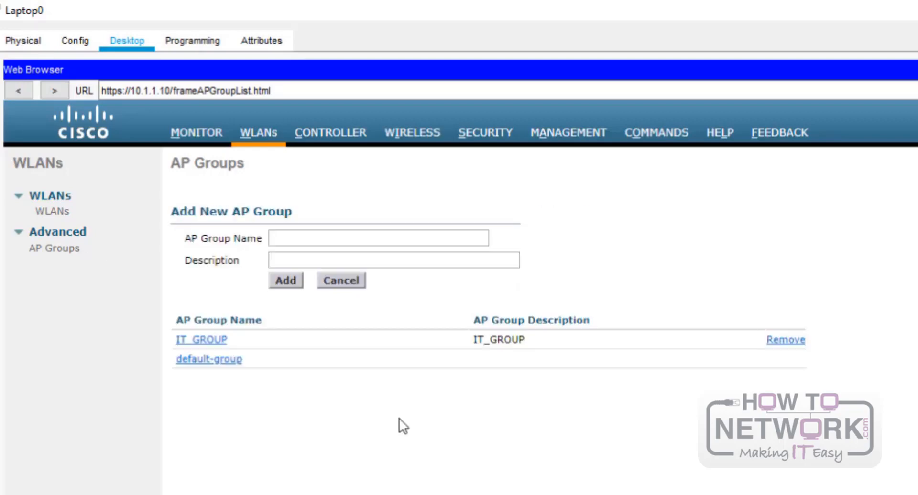
- Add an AP group named HR_GROUP with description HR_GROUP
left_click(360, 240)
type("HR_GROUP")
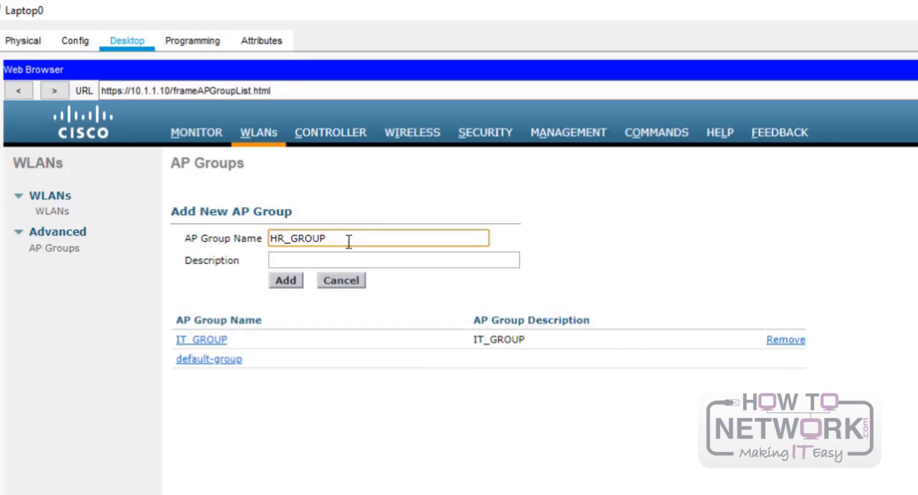
key("Tab")
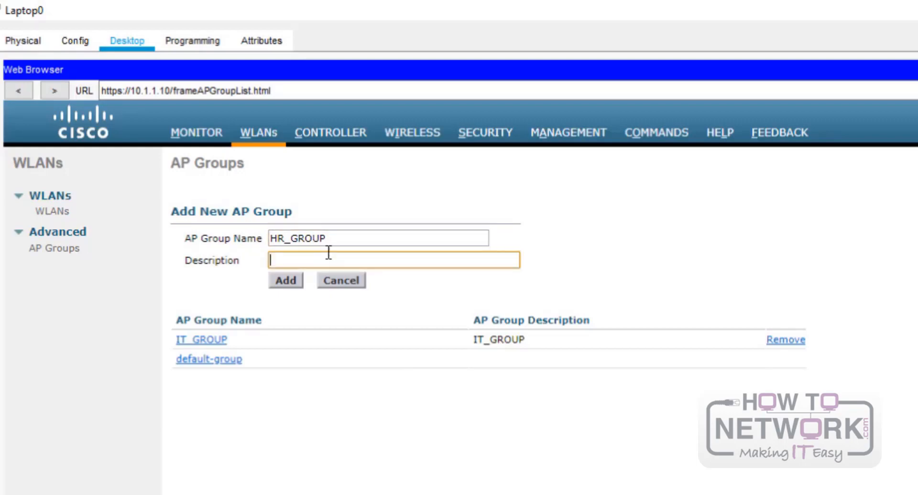
type("HR_GROUP")
left_click(277, 281)
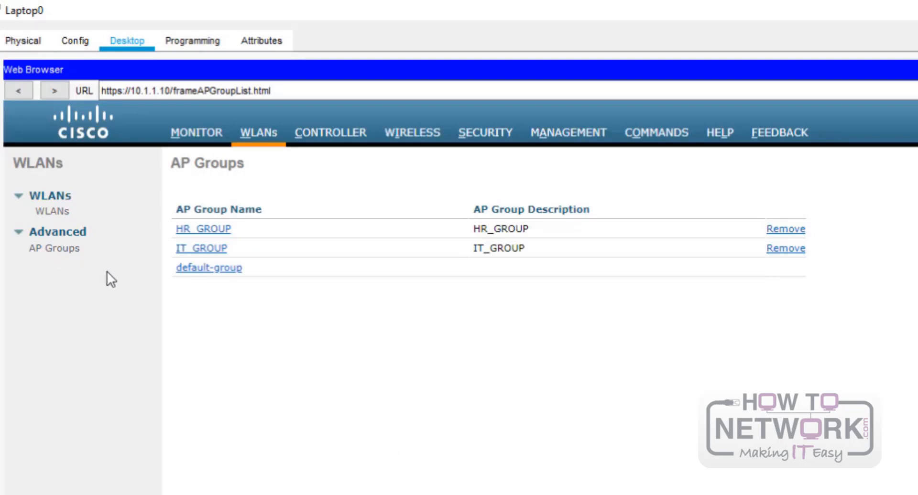
- Map WLAN IT_GROUP(1) to the IT_GROUP AP group
left_click(200, 249)
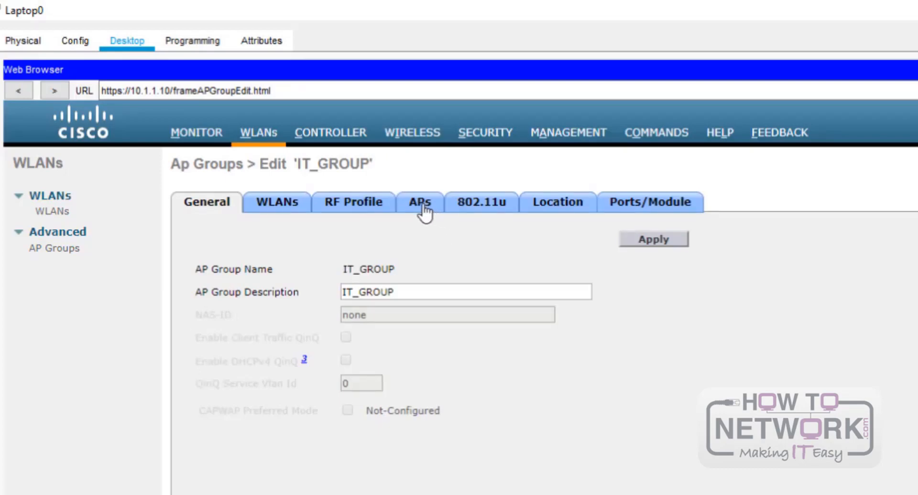
left_click(284, 213)
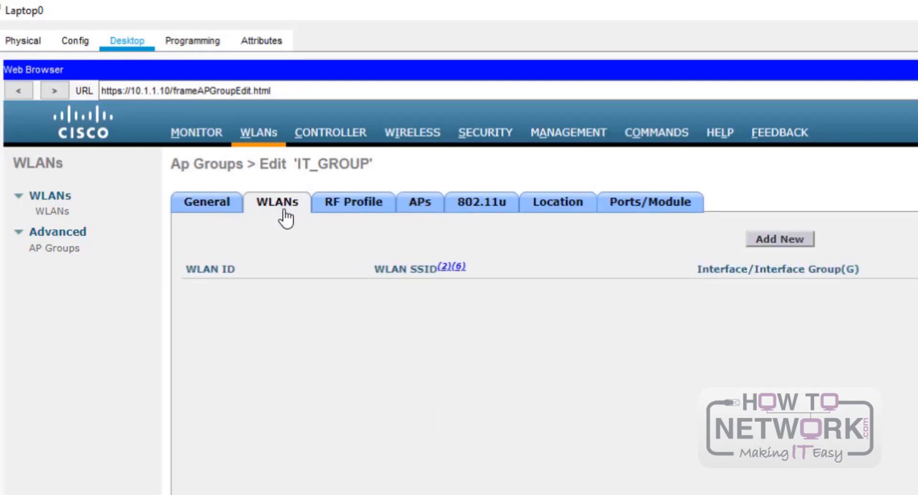
left_click(416, 206)
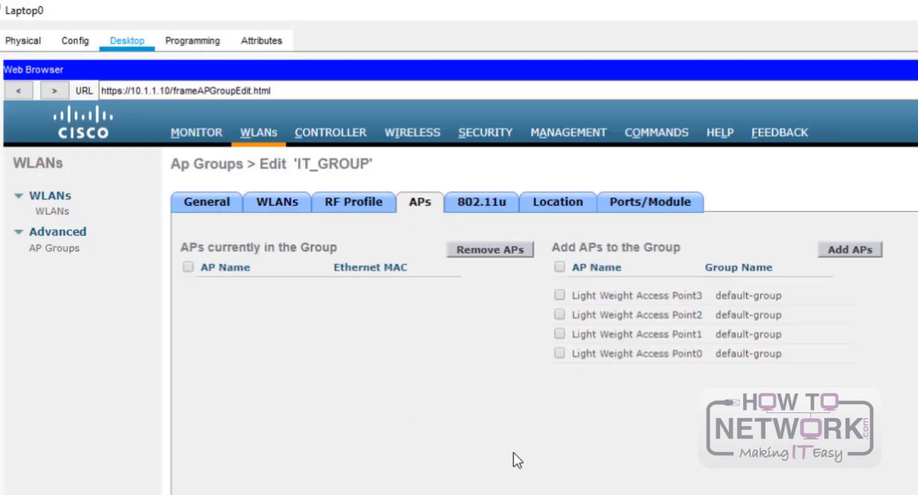
left_click(276, 207)
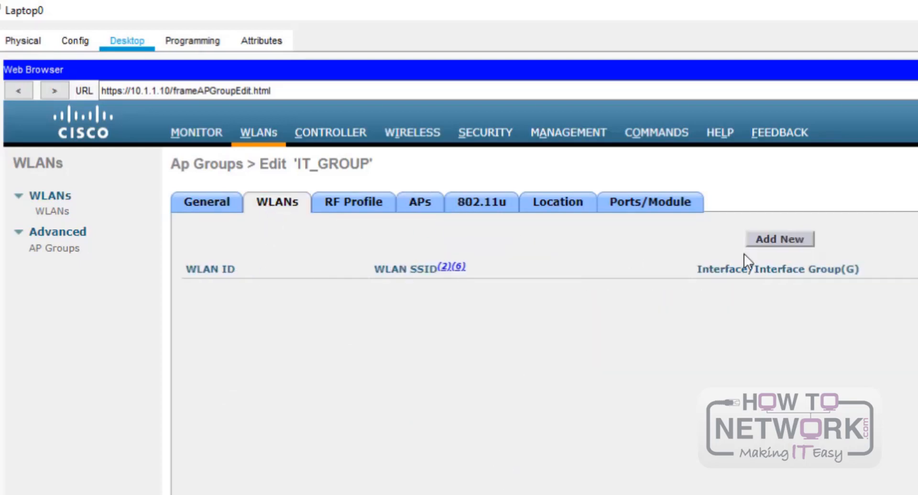
left_click(791, 240)
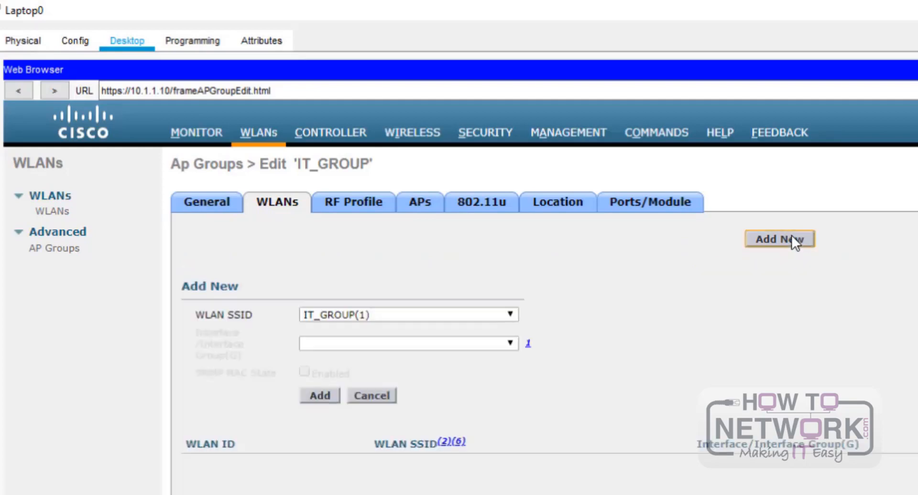
left_click(326, 392)
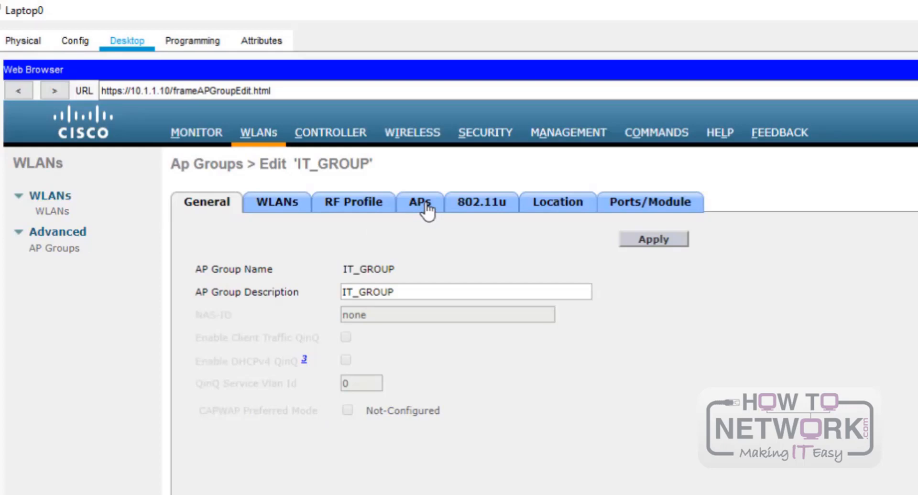
- Move Light Weight Access Points 0 and 1 into IT_GROUP and confirm the change
left_click(424, 210)
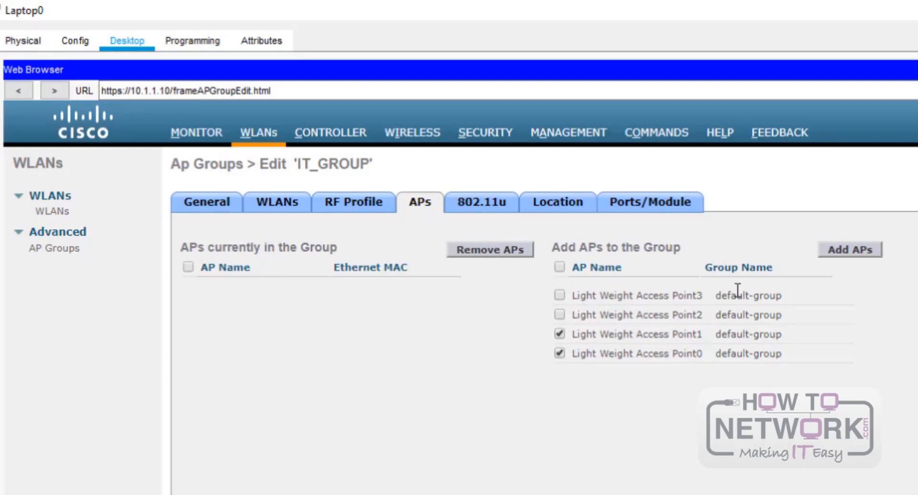
left_click(832, 252)
left_click(912, 491)
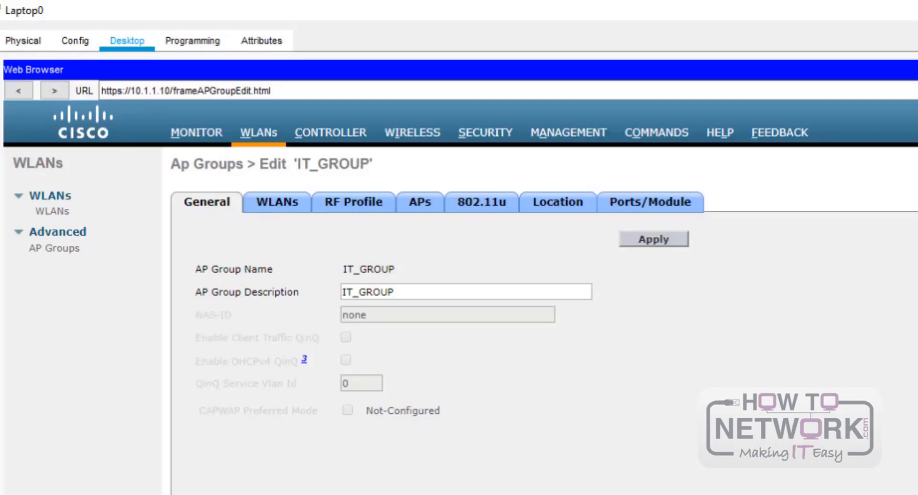
left_click(271, 205)
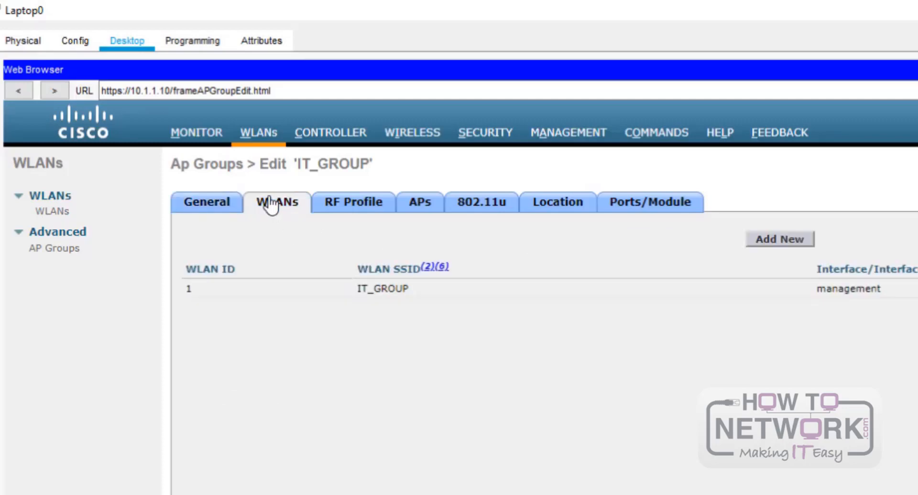
left_click(213, 210)
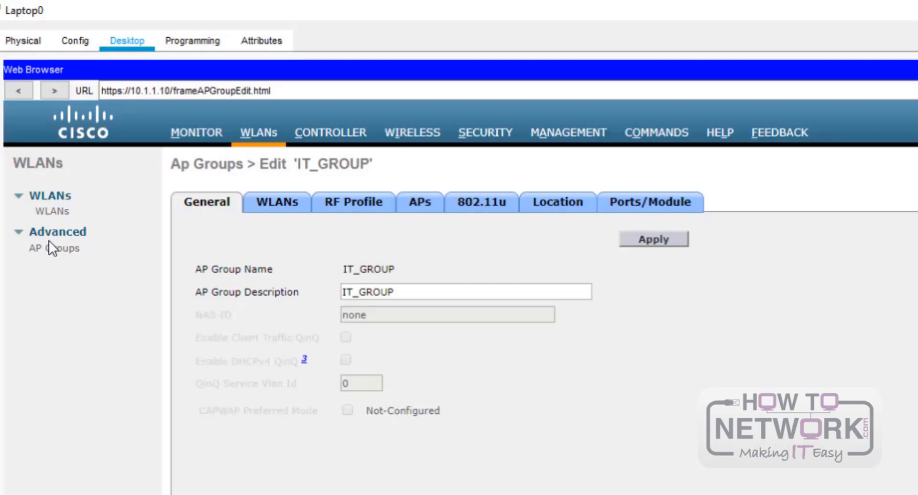
- Reopen the AP groups list and open the HR_GROUP AP group for editing
left_click(76, 231)
double_click(49, 241)
left_click(54, 234)
left_click(56, 249)
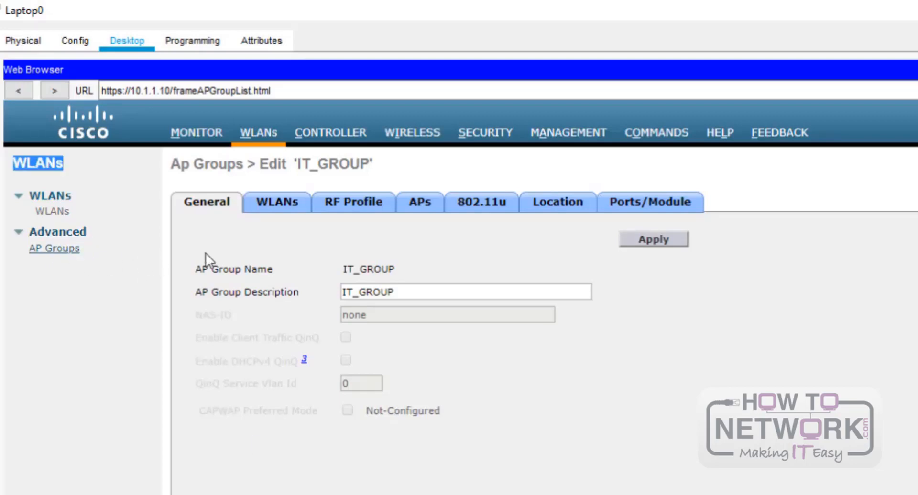
left_click(210, 232)
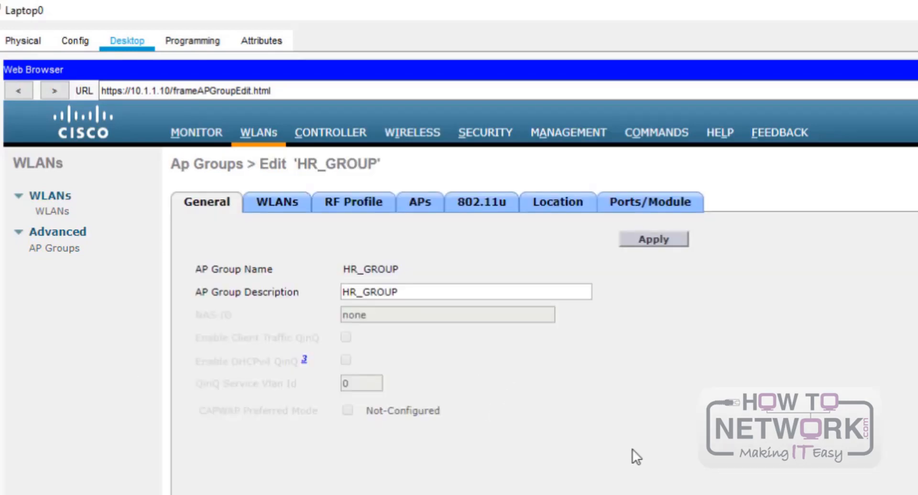
- Add the HR_GROUP WLAN to the HR_GROUP AP group and apply
left_click(284, 209)
left_click(767, 240)
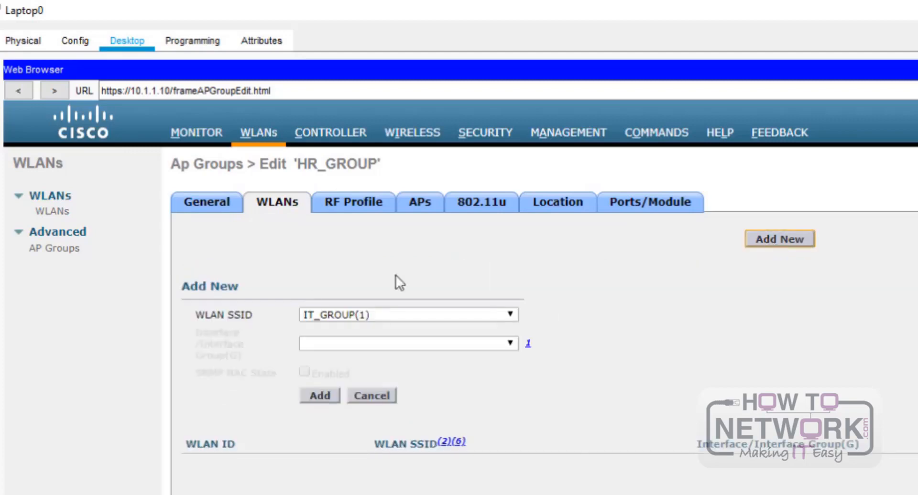
left_click(358, 320)
left_click(352, 343)
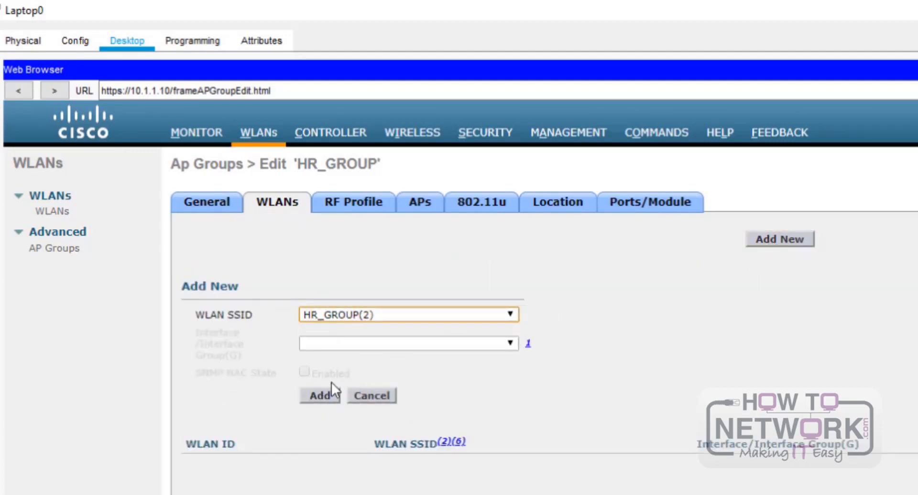
left_click(765, 236)
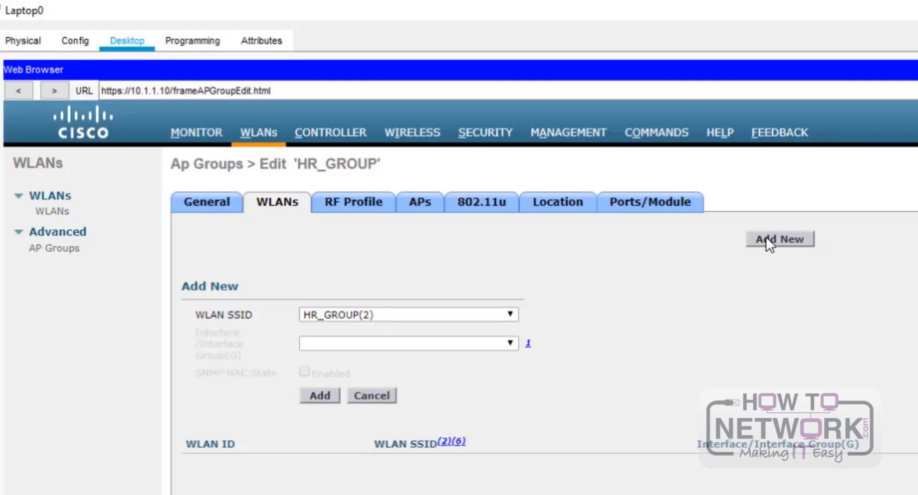
left_click(320, 395)
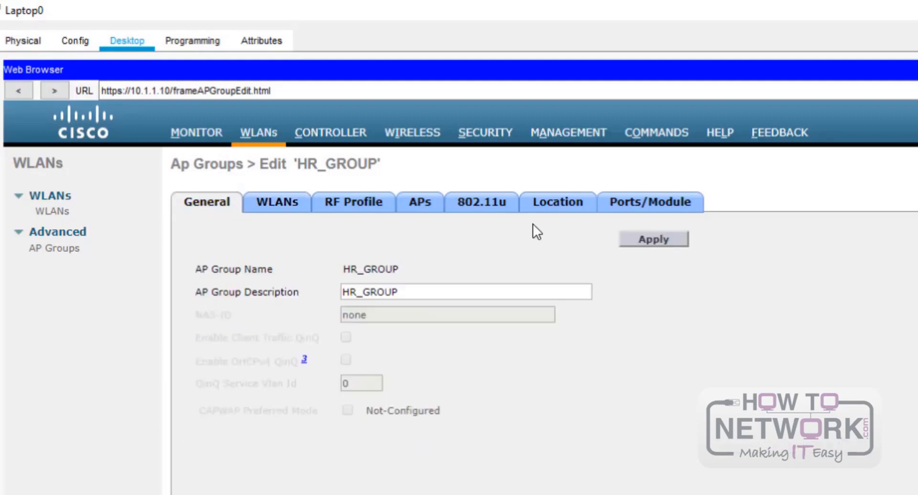
left_click(636, 236)
left_click(289, 208)
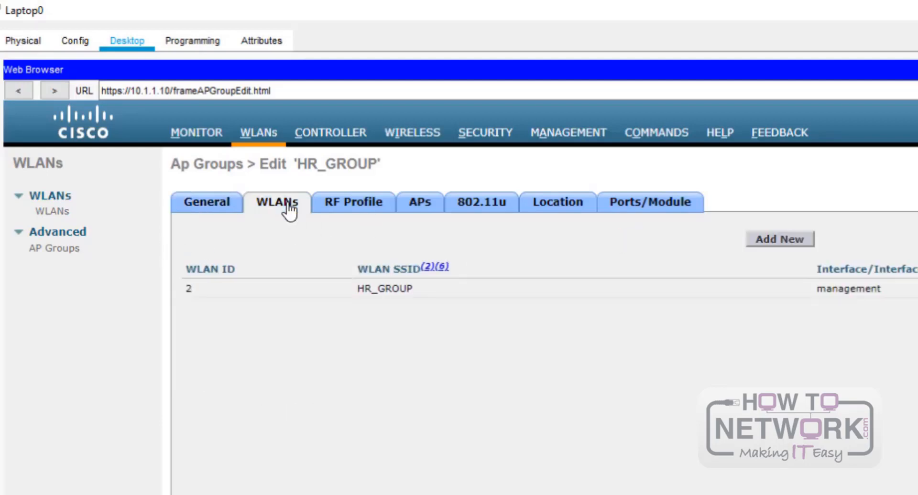
- Move Light Weight Access Points 2 and 3 into HR_GROUP and confirm the warning
left_click(423, 203)
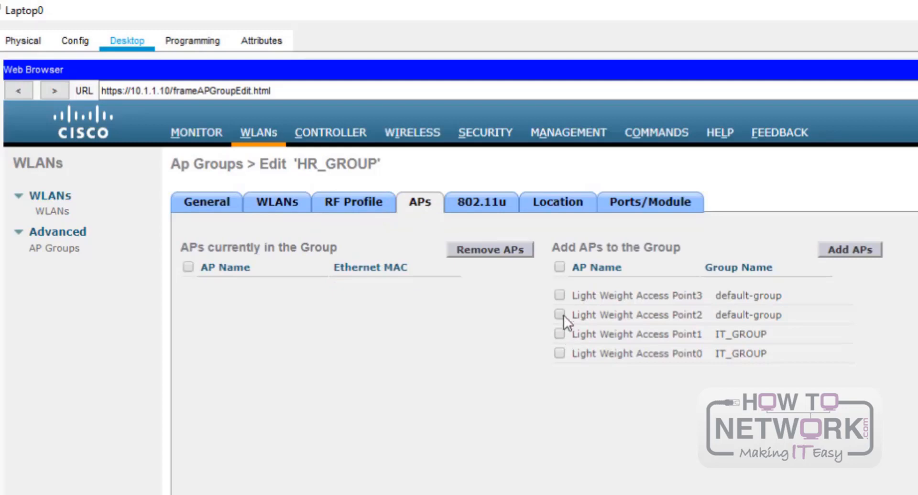
left_click(836, 249)
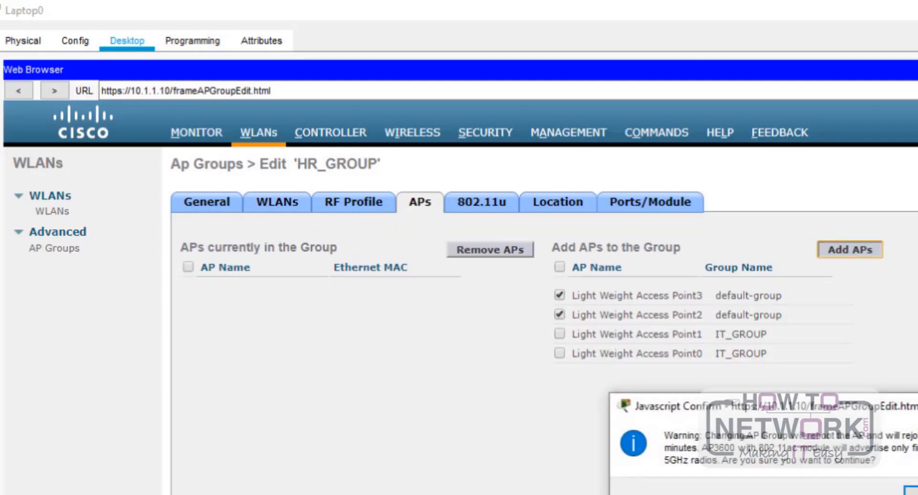
key("Return")
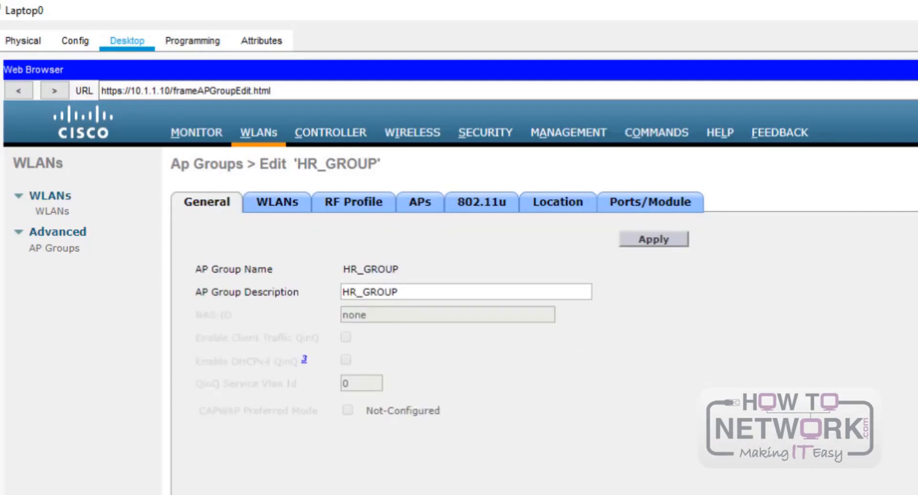
left_click(60, 251)
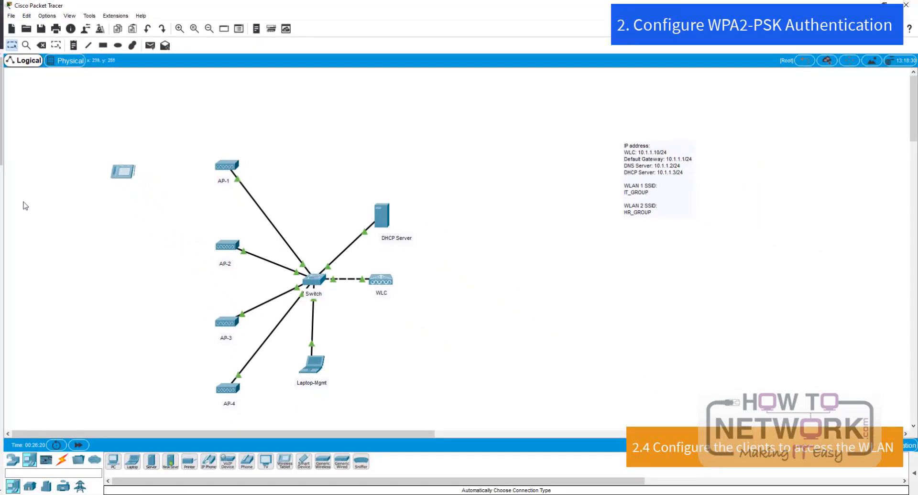
- Place a second Wireless Tablet on the canvas below Tablet PC0
left_click(283, 470)
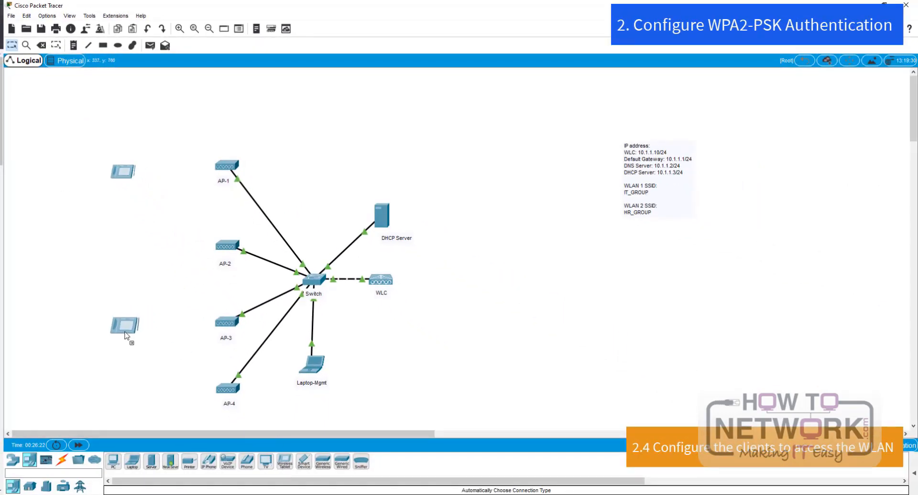
left_click(125, 331)
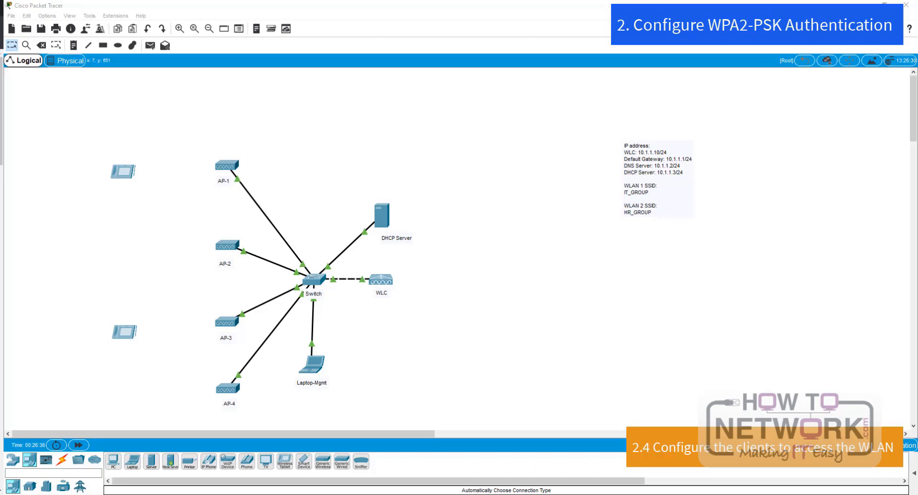
- Change Tablet PC0's Wireless0 SSID from Default to IT_GROUP
left_click(122, 168)
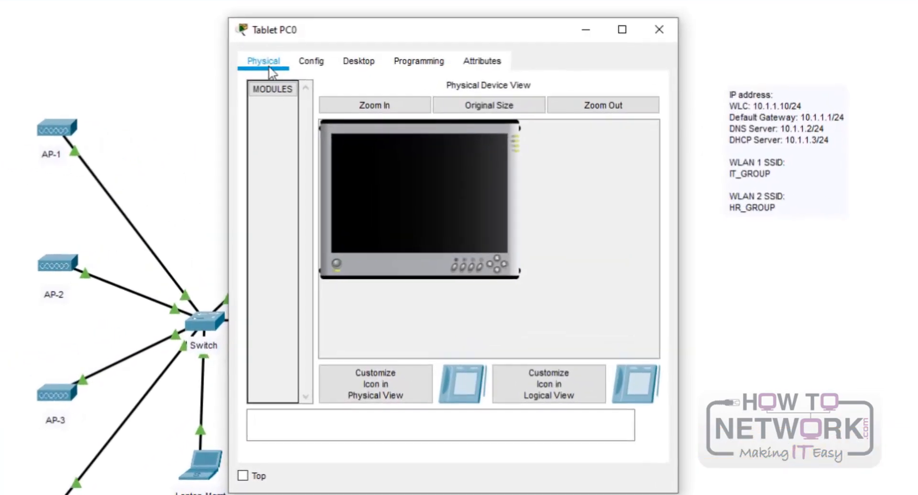
left_click(375, 127)
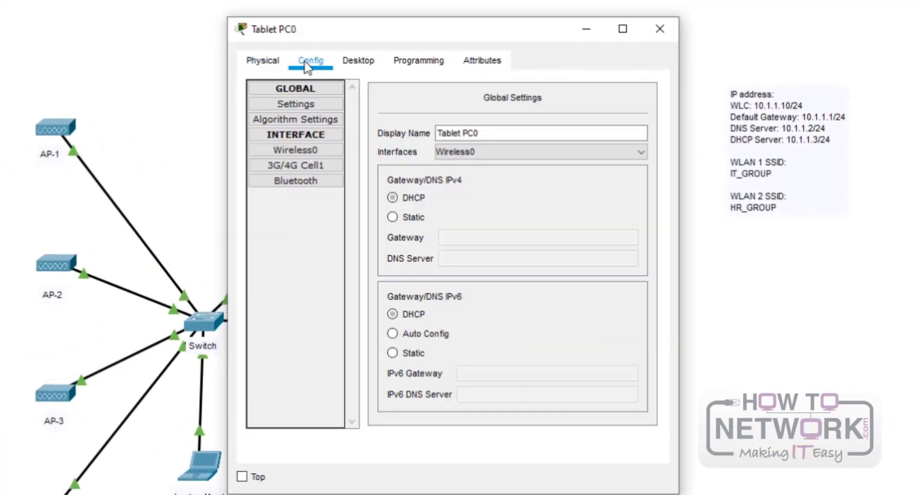
left_click(284, 150)
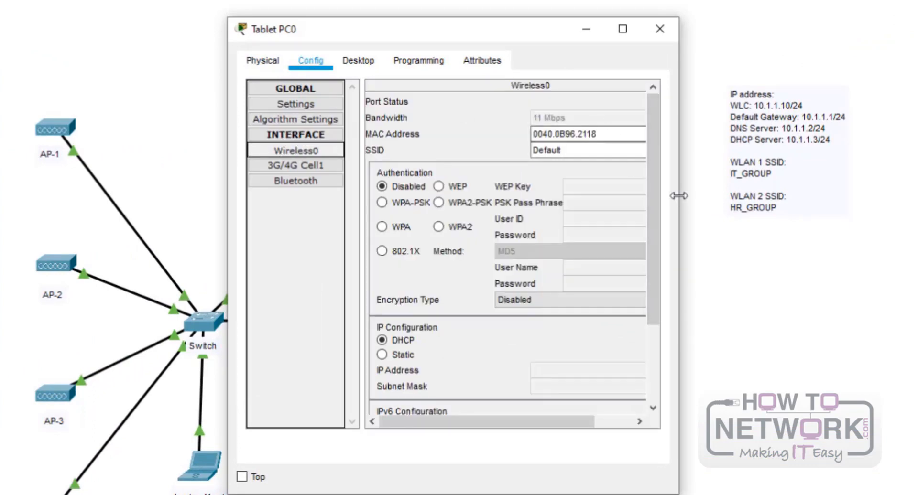
left_click_drag(679, 196, 917, 196)
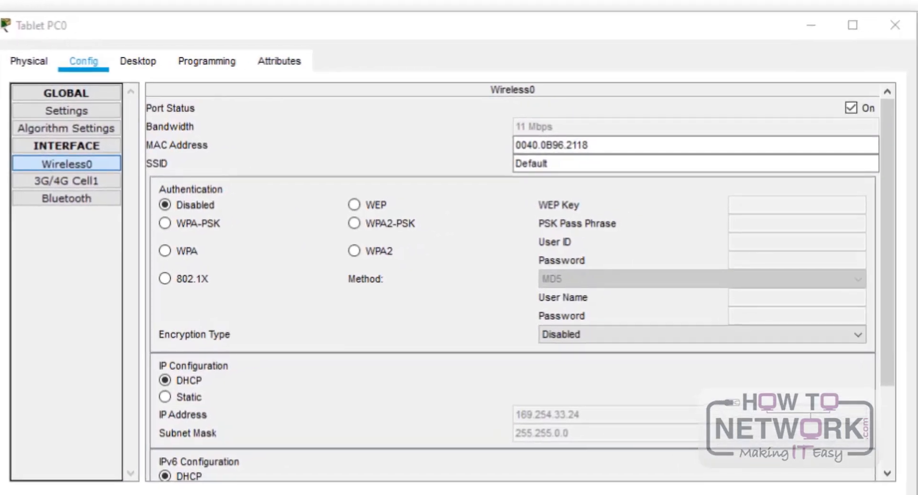
left_click_drag(666, 161, 455, 172)
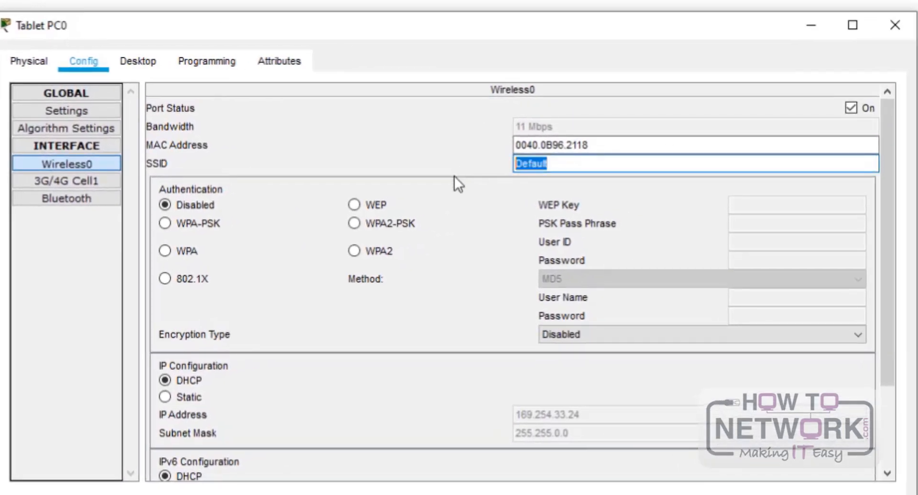
type("IT_")
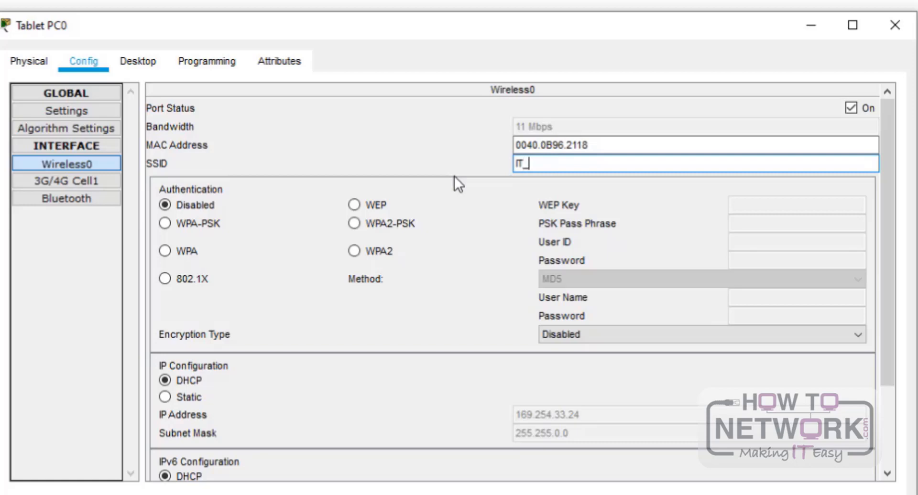
type("GROUP")
- Choose WPA2-PSK with the pass phrase, keep DHCP, and close Tablet PC0's settings
left_click(364, 221)
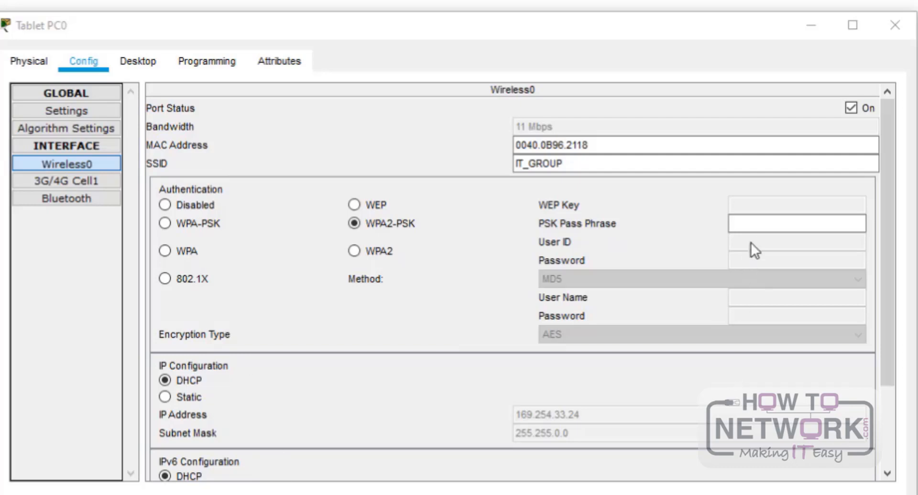
left_click(755, 223)
type("Cisco123")
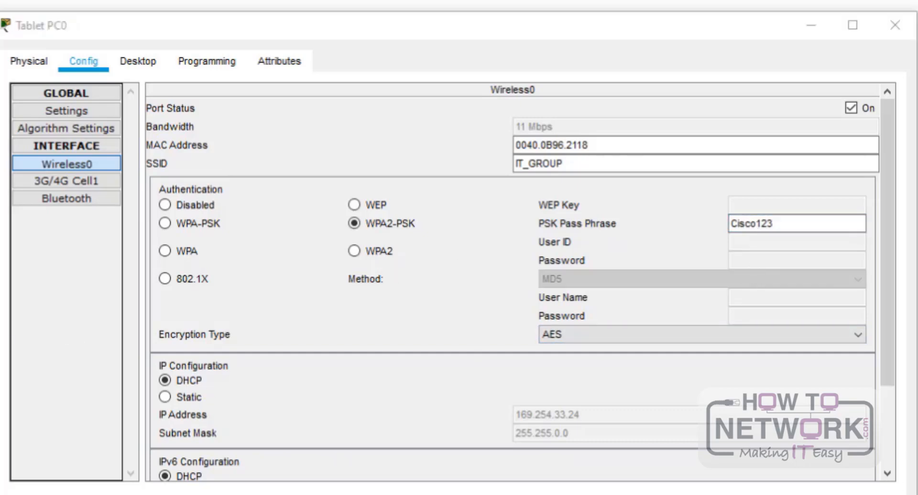
left_click(186, 397)
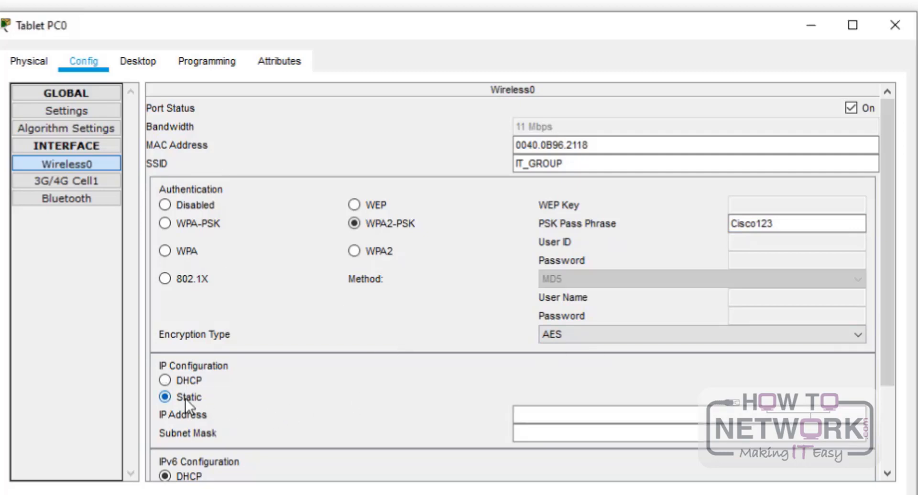
left_click(188, 382)
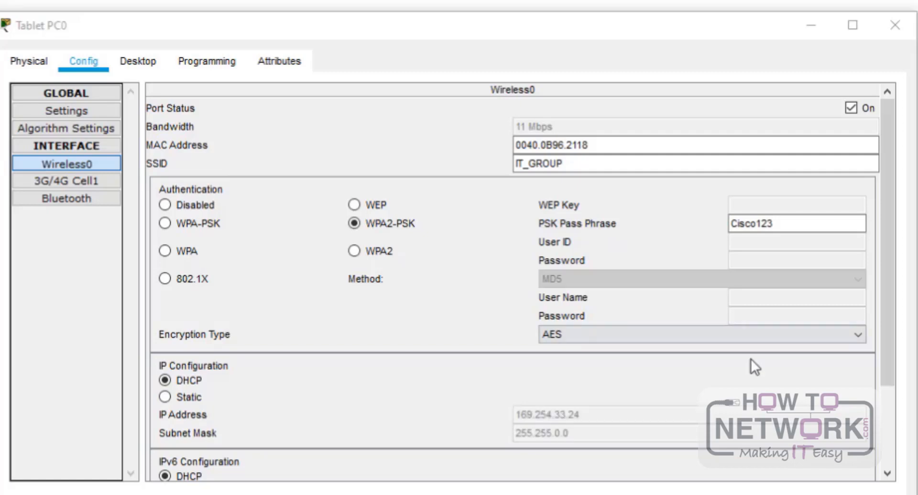
left_click_drag(884, 312, 883, 411)
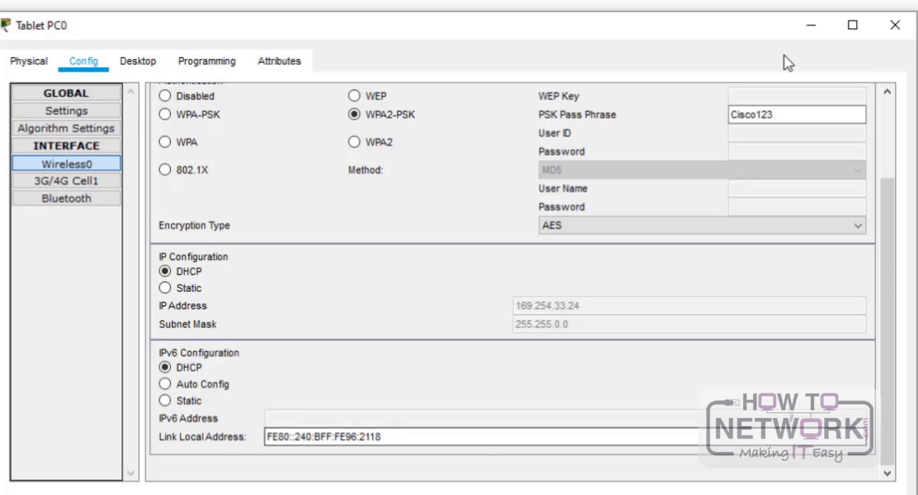
left_click(896, 33)
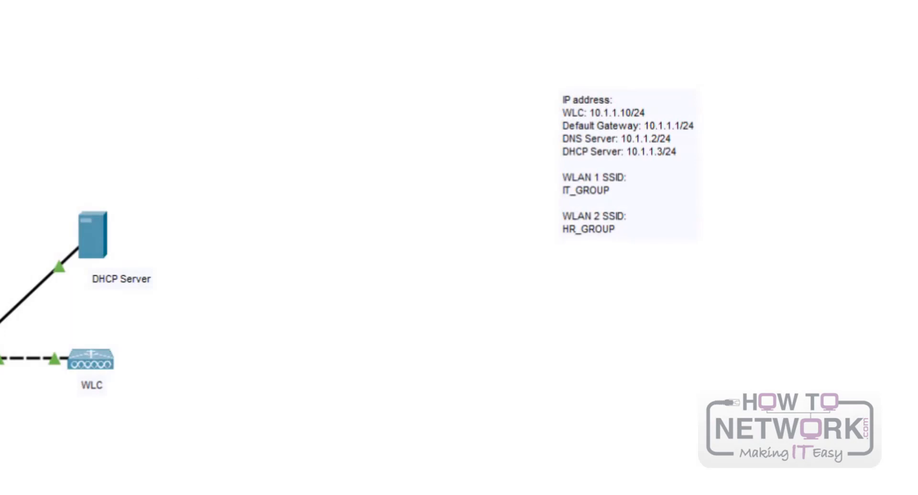
- Change Tablet PC1's Wireless0 SSID from Default to HR_GROUP, fixing a typo
left_click(1, 191)
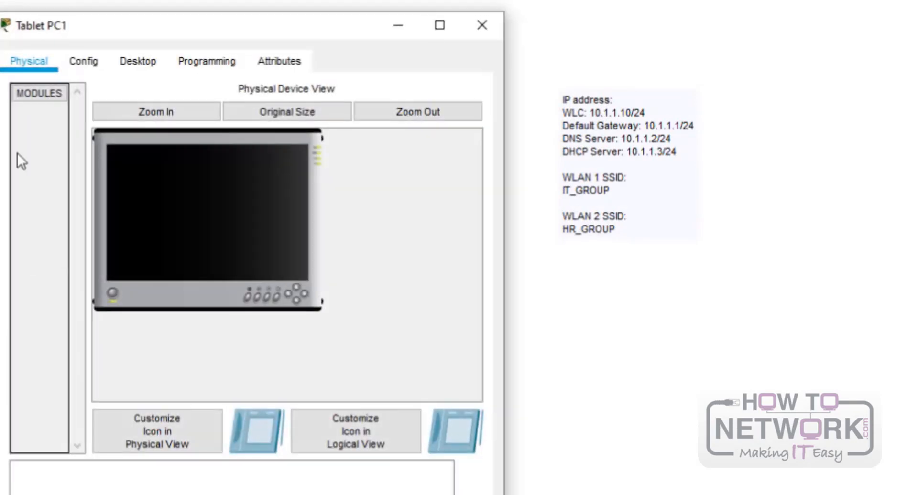
left_click(82, 66)
left_click(77, 164)
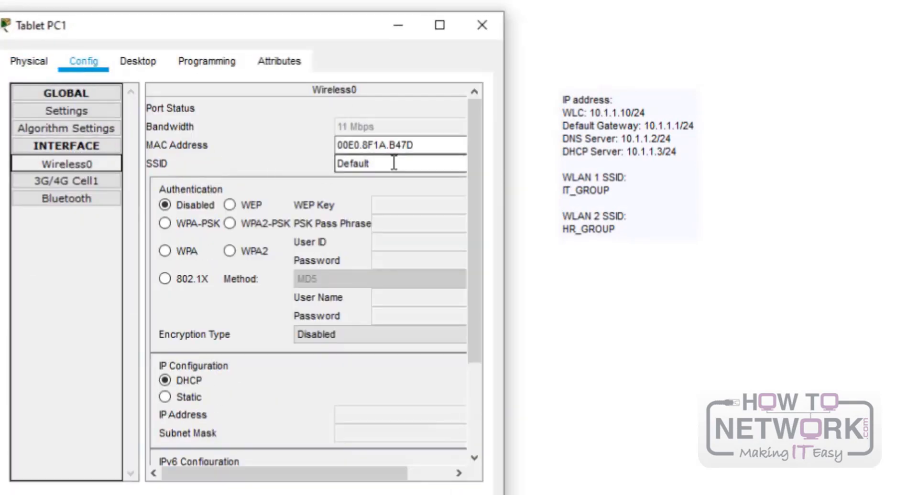
left_click_drag(454, 164, 271, 167)
type("HR")
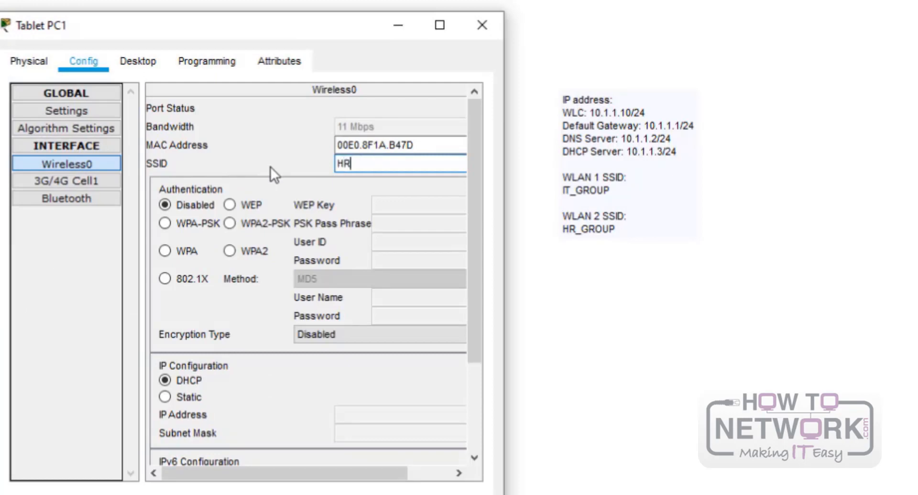
type("_GROPUP")
key("BackSpace")
key("BackSpace")
key("BackSpace")
type("UP")
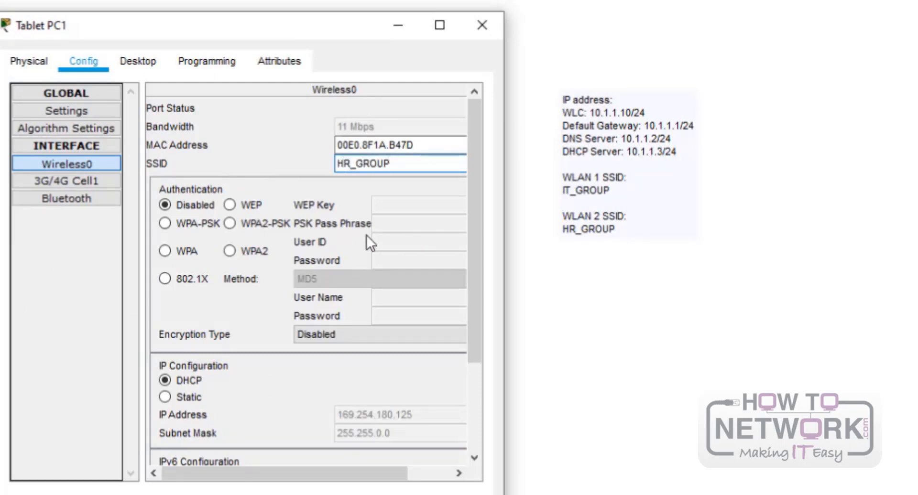
- Choose WPA2-PSK with the pass phrase, reset IP configuration to DHCP, and close
left_click(246, 226)
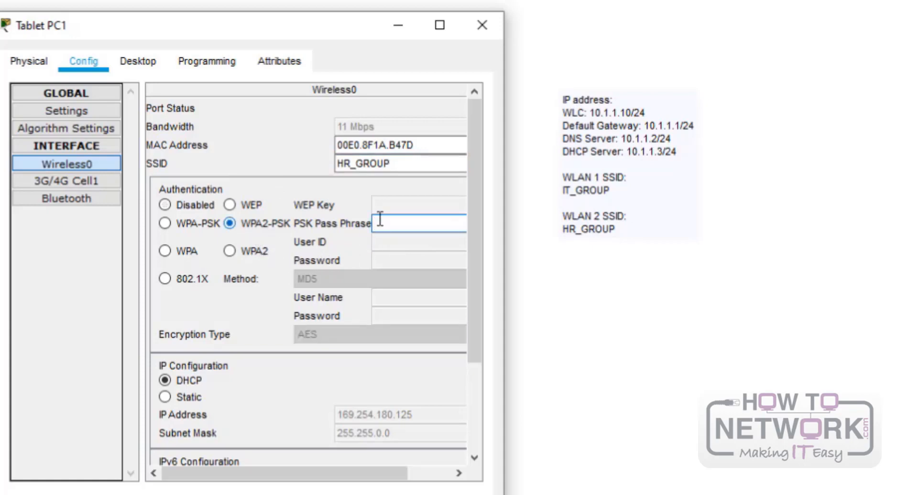
left_click(409, 223)
type("Cisco123")
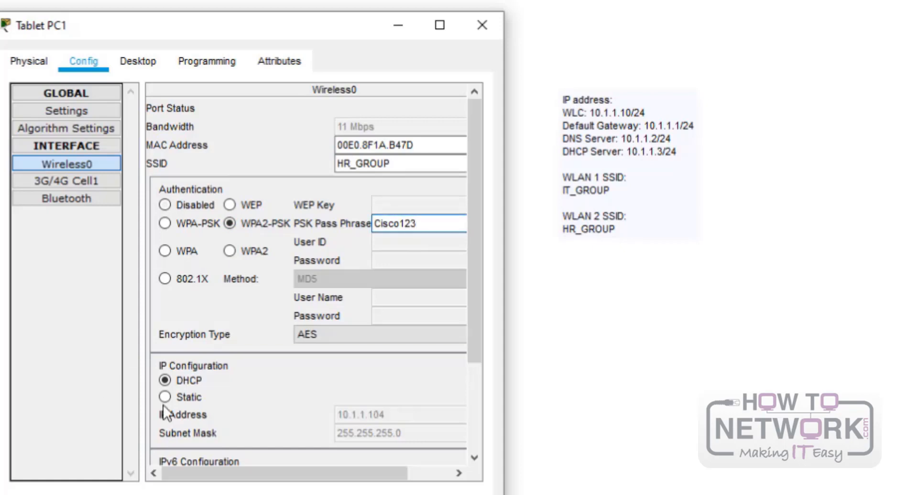
left_click(183, 397)
left_click(187, 381)
left_click_drag(507, 388, 655, 373)
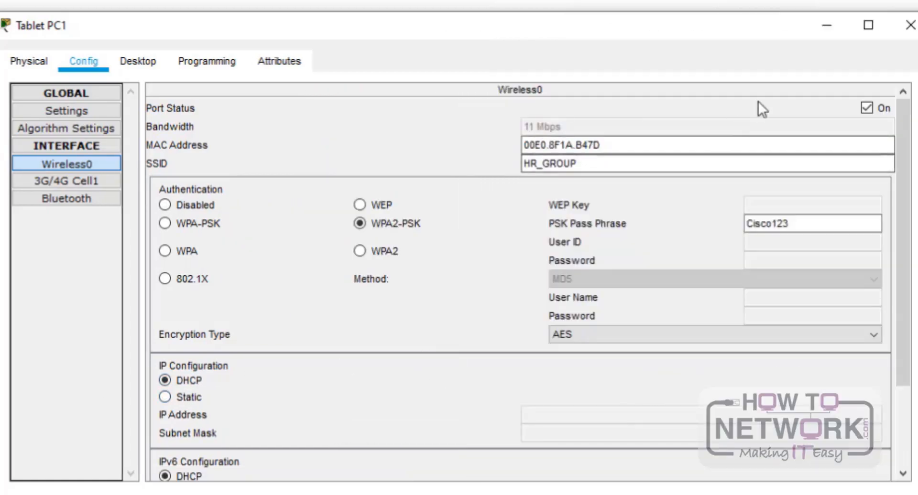
left_click(907, 34)
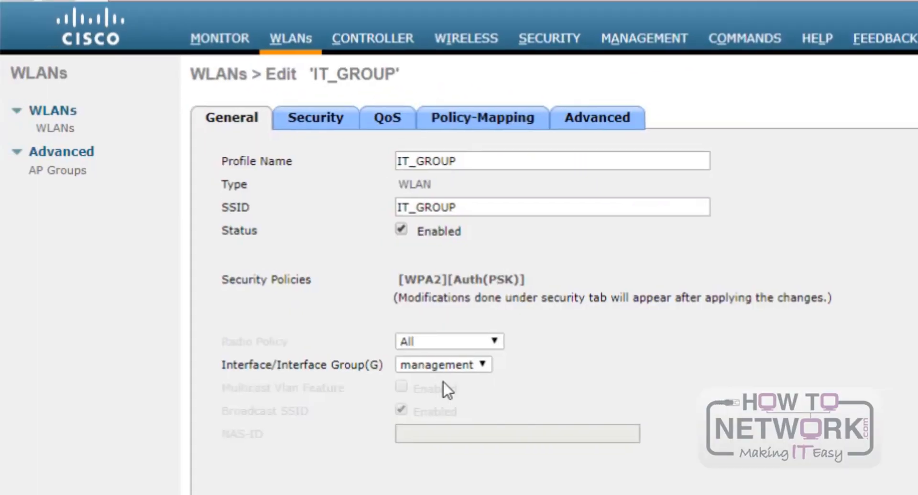
- Replace the IT_GROUP WLAN's Layer 2 pre-shared key on the controller and confirm
left_click(318, 119)
scroll(427, 363, "down", 3)
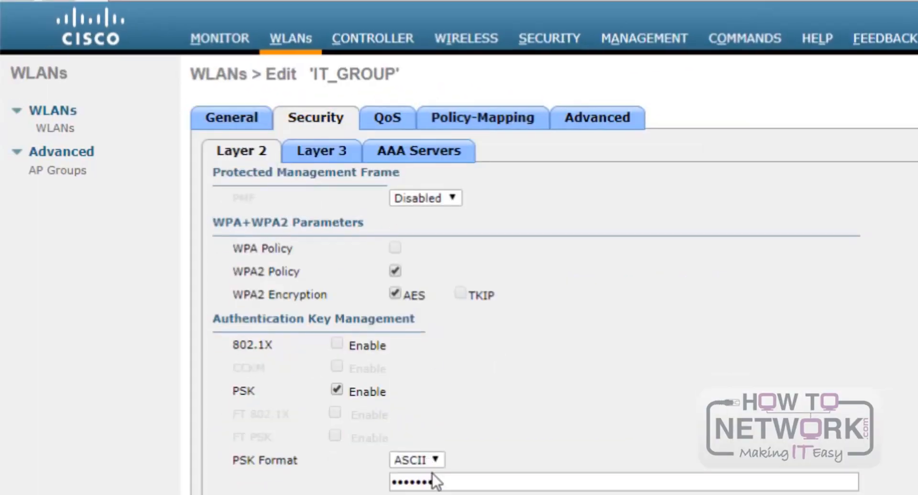
left_click(465, 475)
left_click_drag(488, 475, 373, 482)
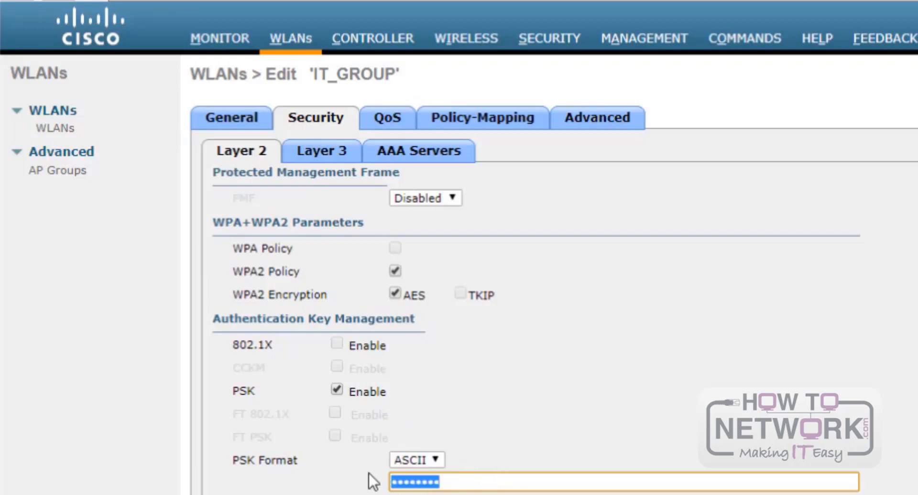
type("••••••••")
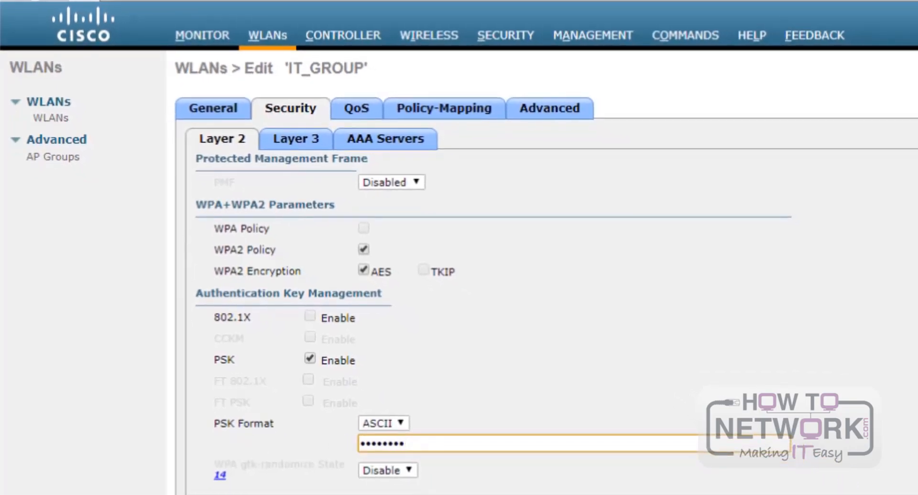
key("Return")
key("Return")
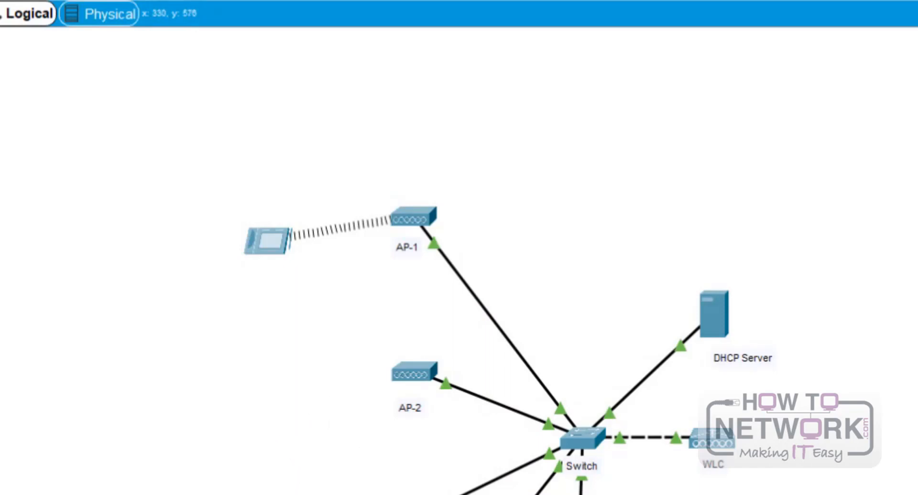
- Check the tablet's Wireless0 PSK pass phrase, then close its configuration
left_click(267, 241)
left_click(704, 245)
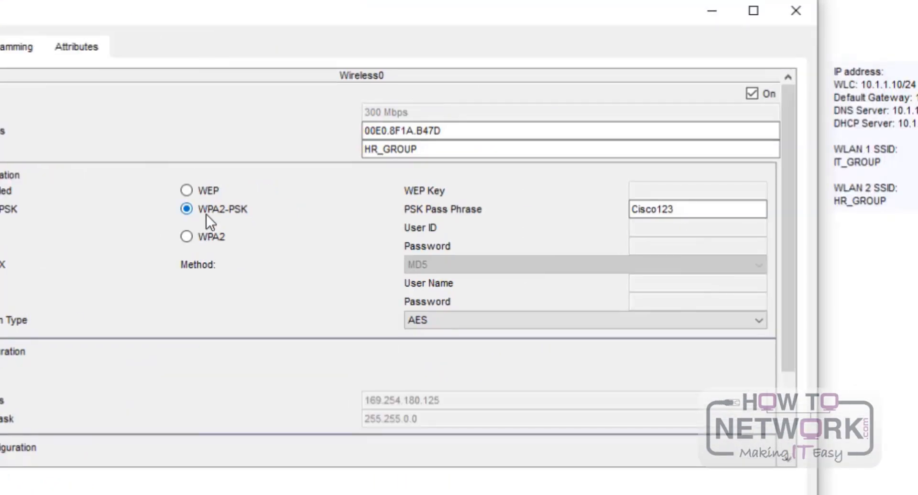
left_click(701, 209)
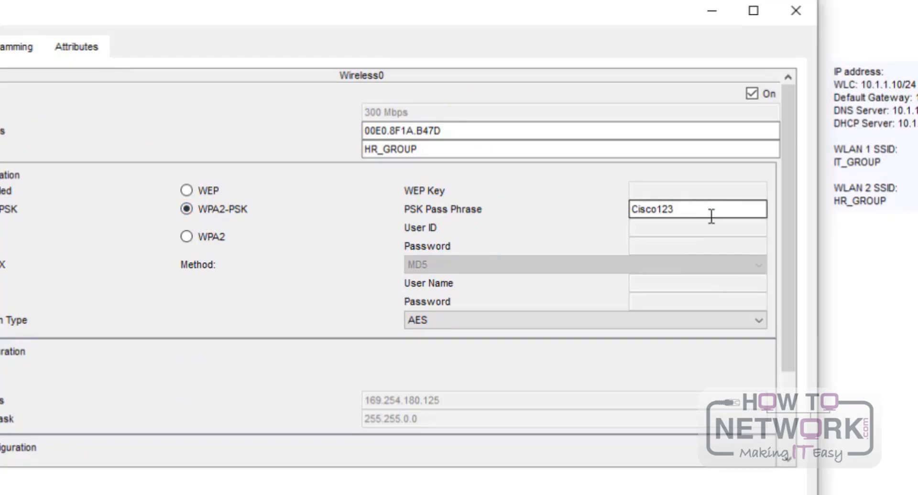
scroll(215, 323, "down", 3)
scroll(225, 325, "up", 3)
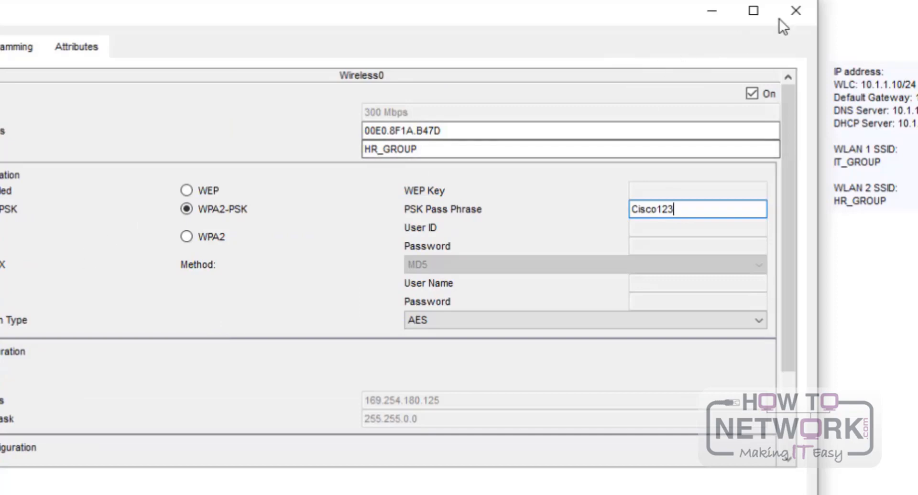
left_click(796, 10)
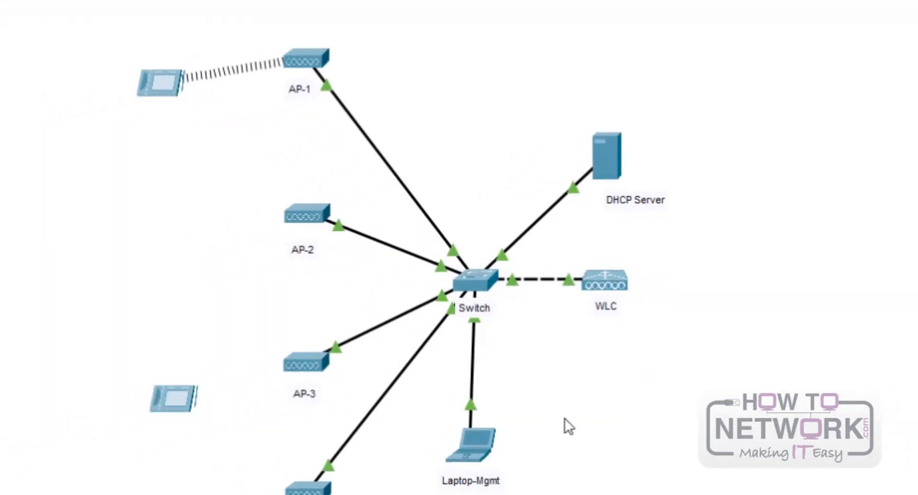
left_click(491, 430)
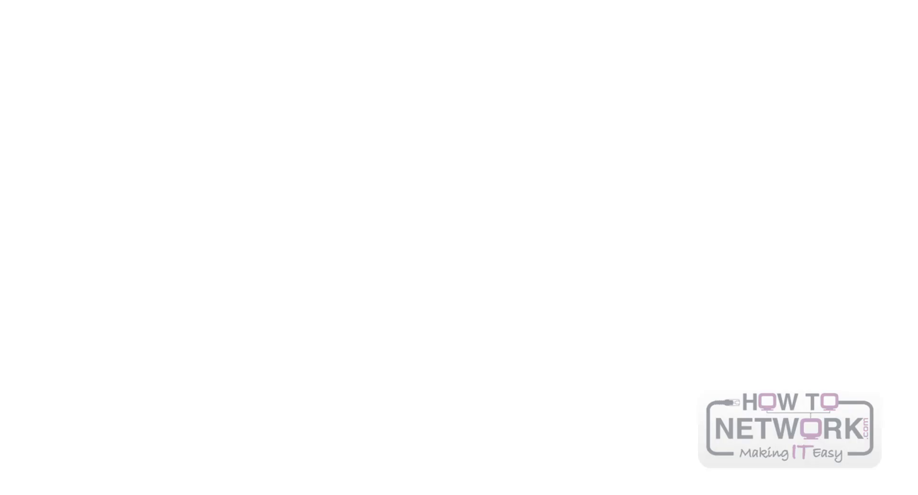
type("ht")
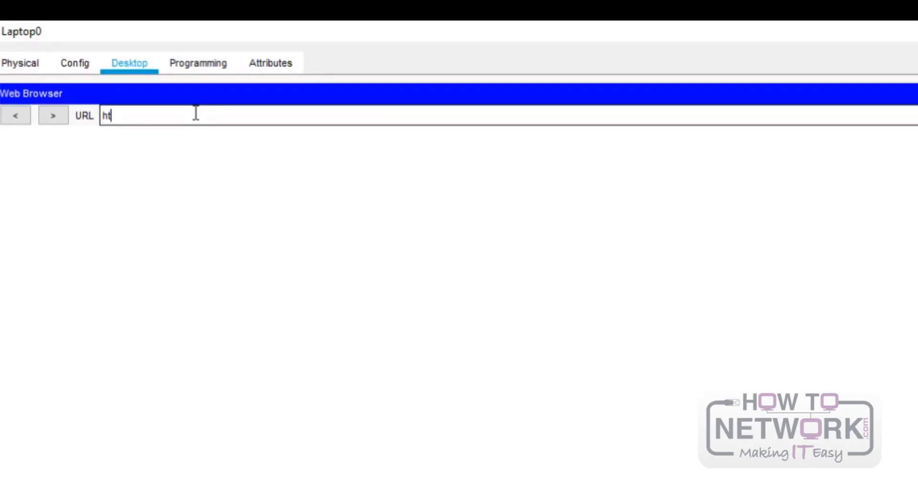
type("tps://10.1.1.10")
key("Return")
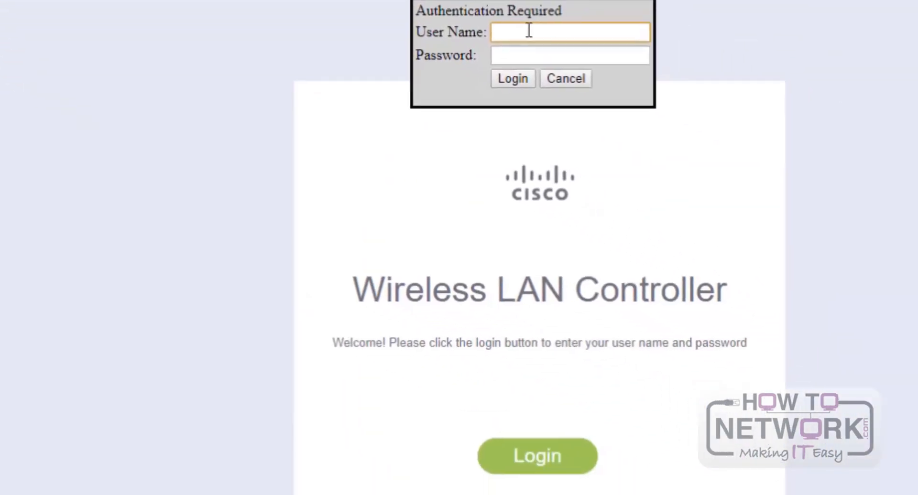
type("admin")
key("Tab")
type("Cisco123")
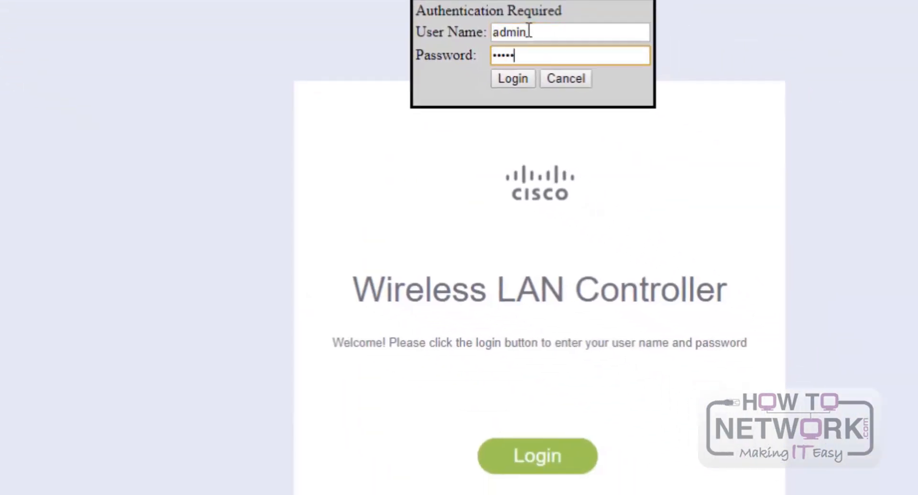
key("Return")
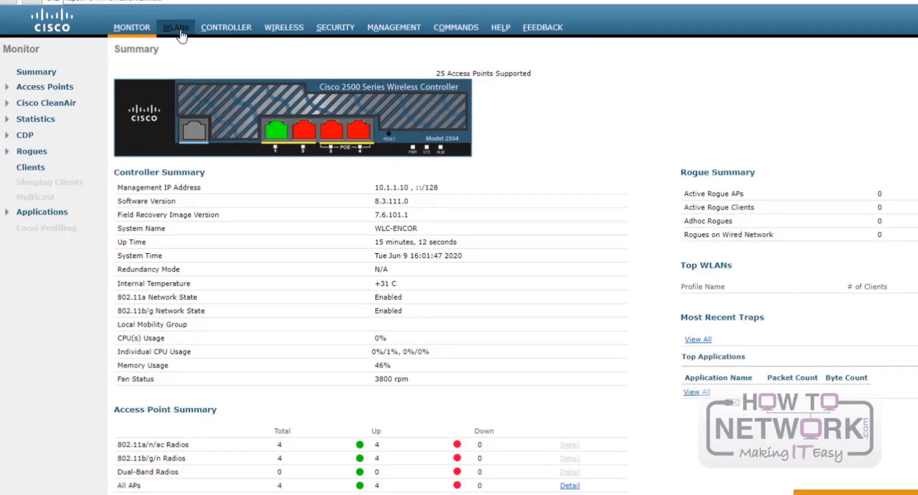
- Open WLAN HR_GROUP's Layer 2 security, keeping WPA+WPA2 selected
left_click(177, 28)
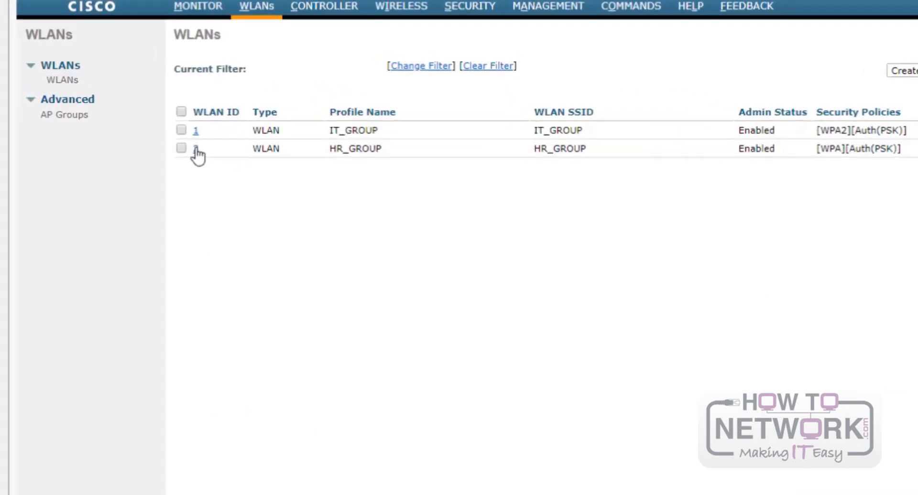
left_click(196, 150)
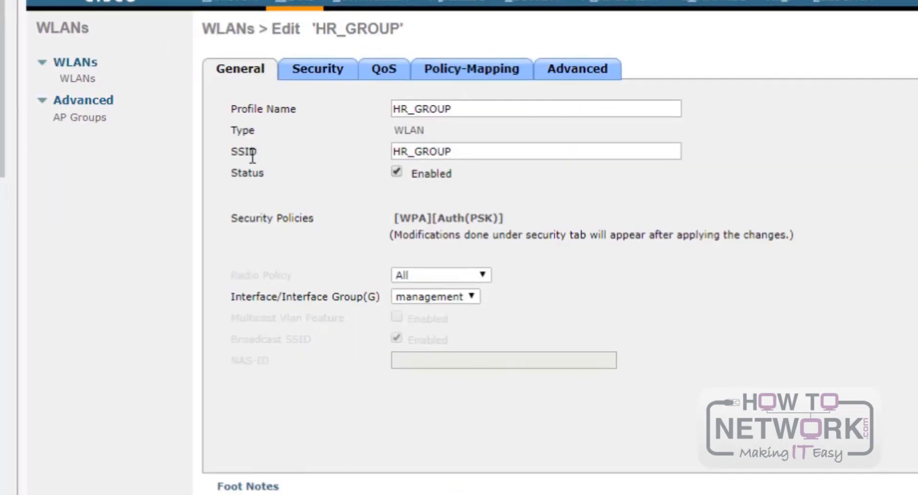
left_click(332, 72)
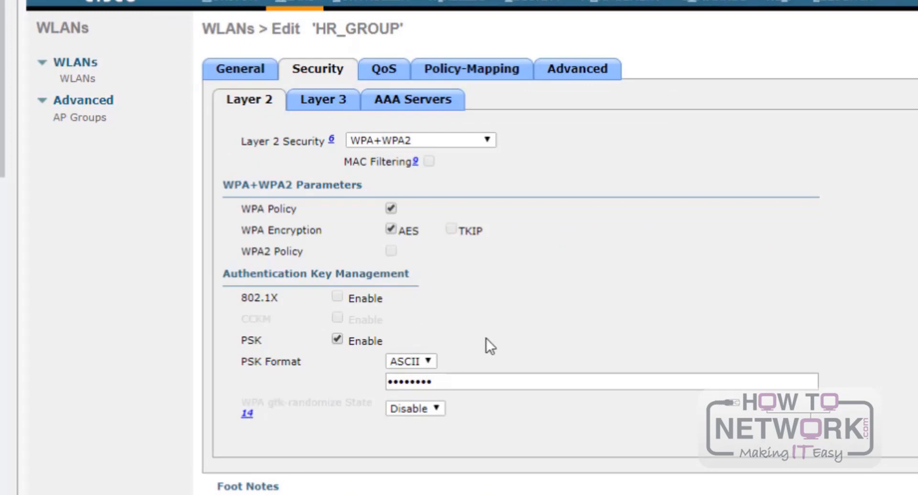
left_click(433, 140)
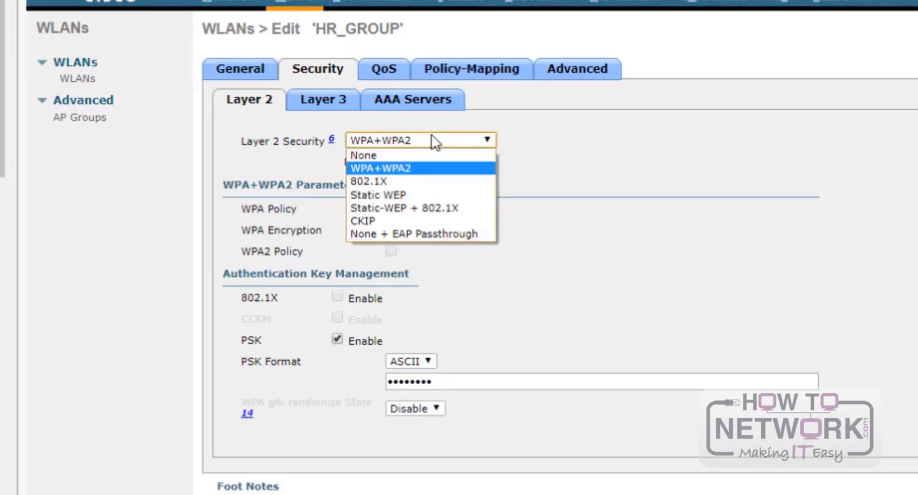
left_click(431, 137)
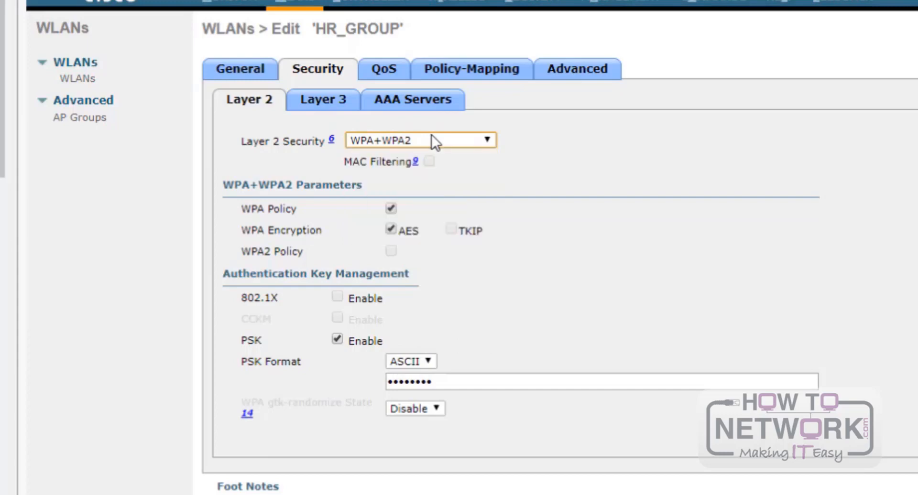
- Switch from WPA to WPA2 policy, enter a new pre-shared key, apply and confirm
left_click(390, 209)
left_click(392, 231)
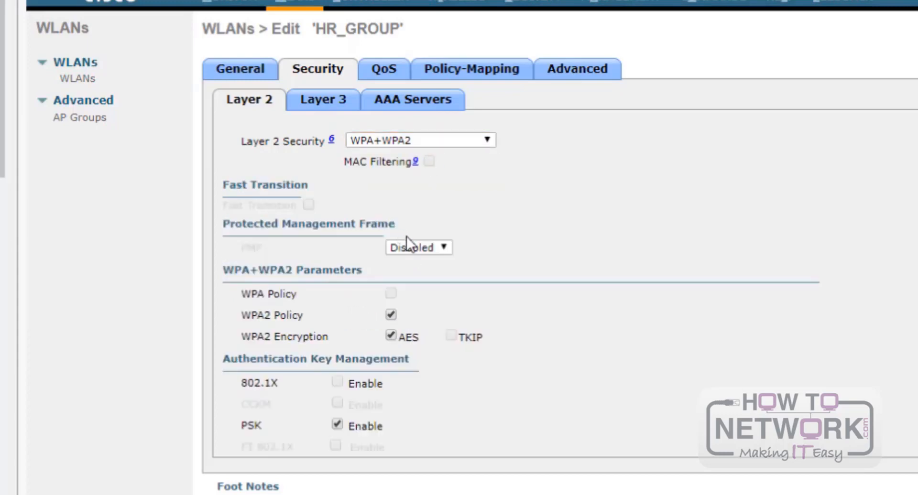
scroll(477, 369, "down", 2)
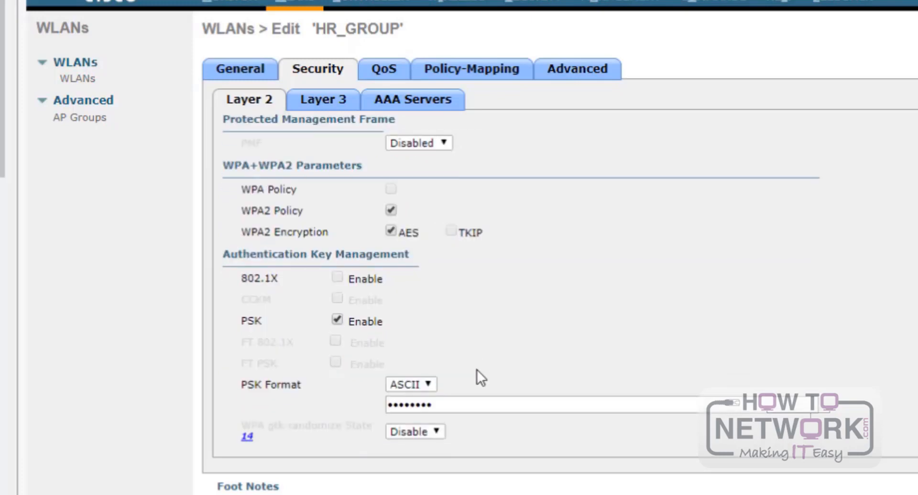
scroll(441, 357, "up", 2)
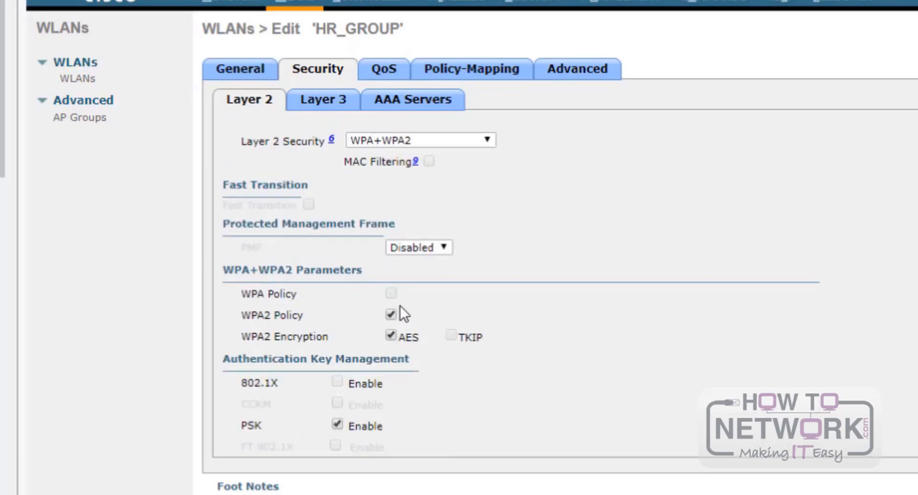
scroll(400, 308, "down", 2)
left_click_drag(453, 411, 377, 411)
type("•••••••••")
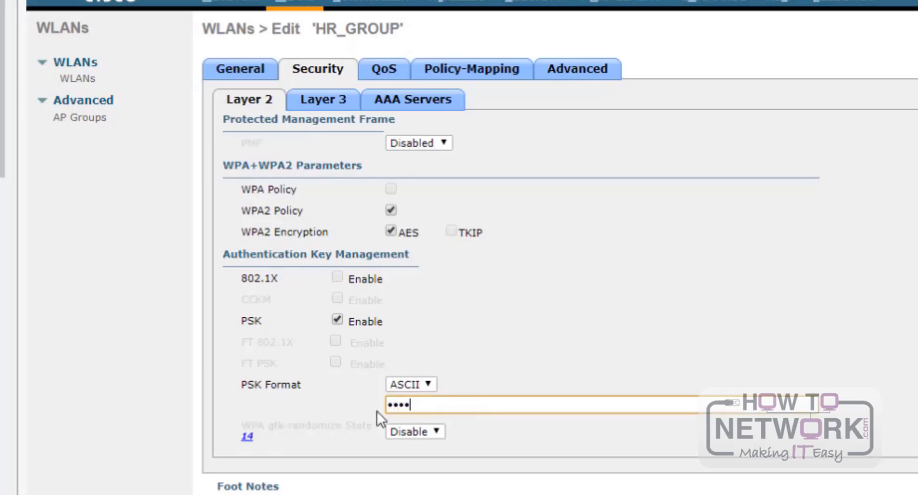
scroll(531, 356, "up", 2)
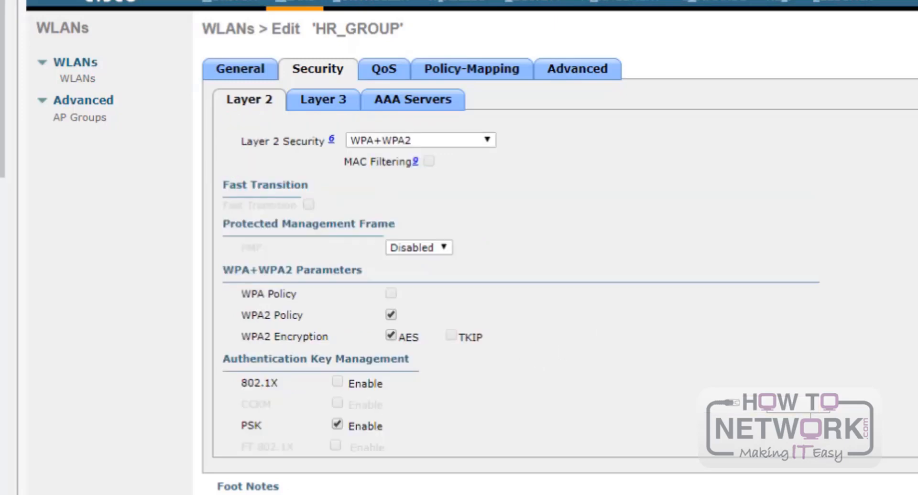
key("Return")
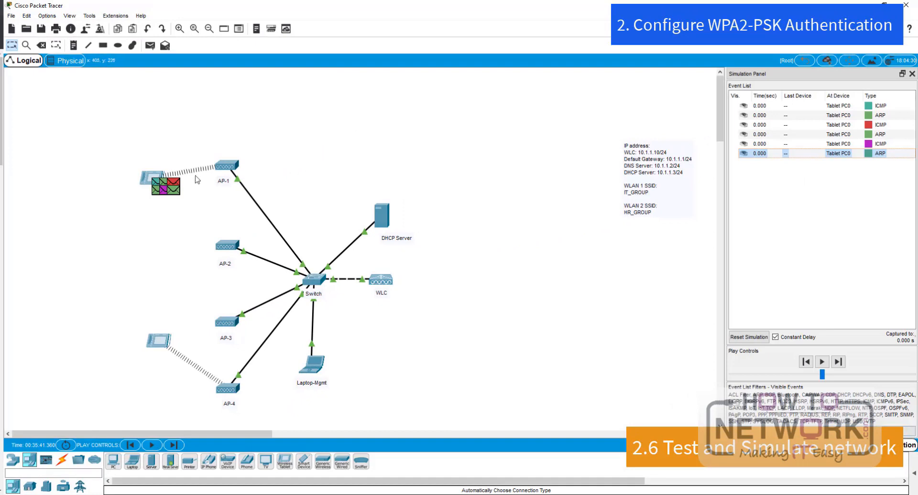
- Play the simulation so Tablet PC0's queued ARP and ICMP packets start moving
left_click(822, 362)
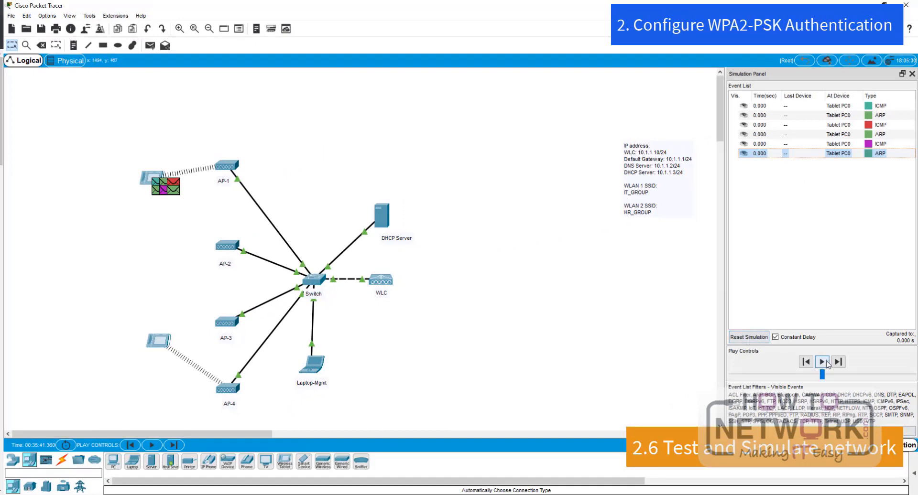
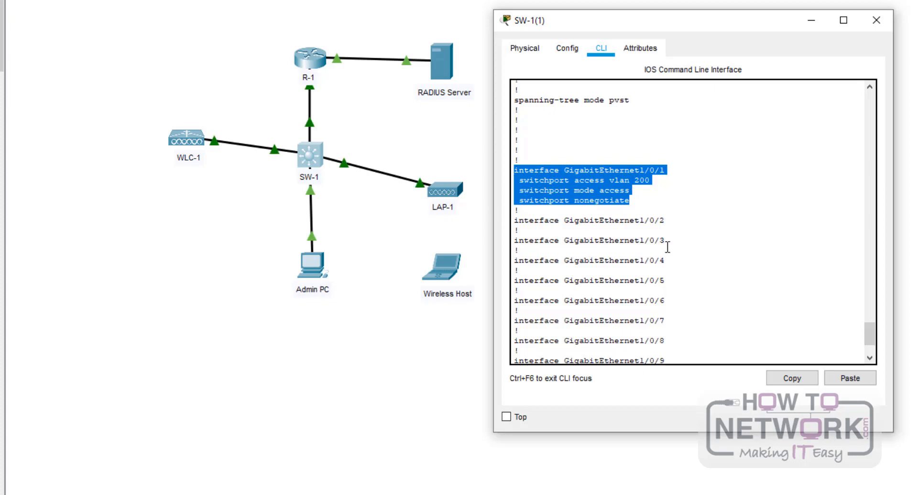
- Page through SW-1's configuration to the Gi1/0/22–24 trunk ports with native VLAN 200, then close SW-1
left_click(666, 240)
key("space")
key("space")
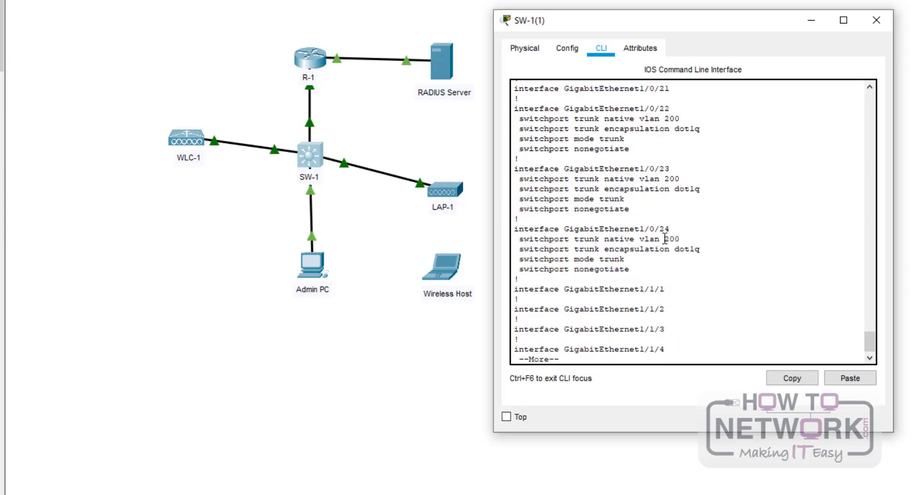
scroll(664, 243, "up", 2)
scroll(650, 306, "down", 2)
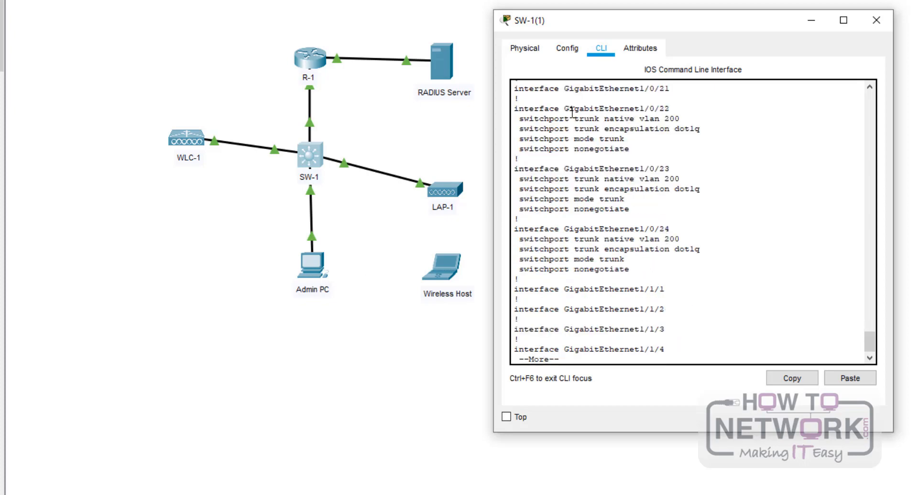
left_click_drag(519, 107, 671, 263)
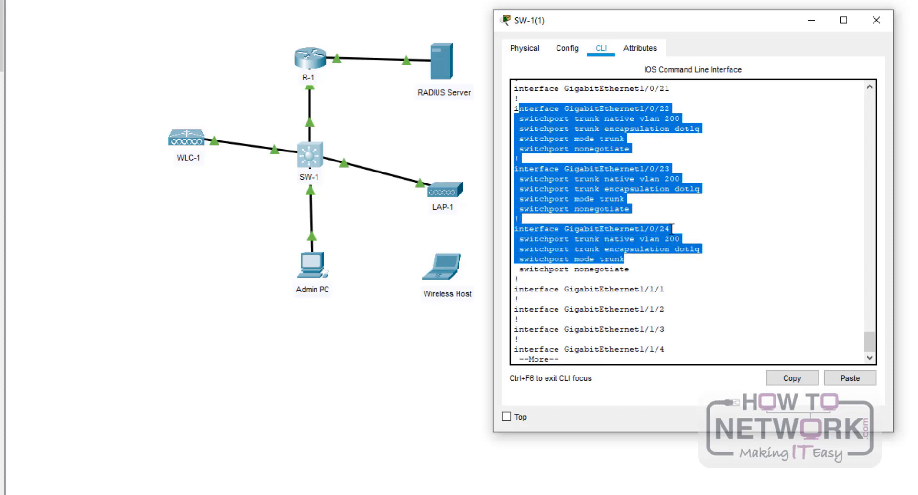
left_click(677, 145)
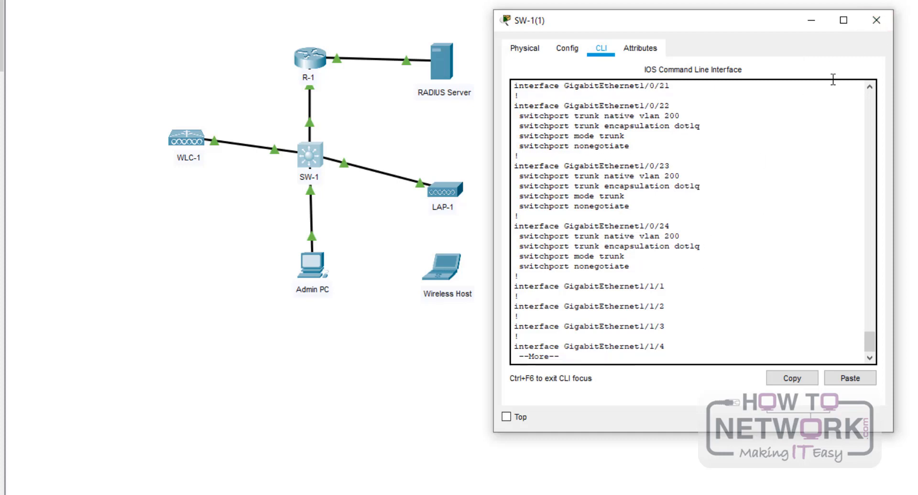
left_click(876, 20)
- In R-1's running config, review Gi0/0/0's subinterfaces: dot1Q 5 at 192.168.5.1 and native dot1Q 1 at 192.168.200.1
left_click(309, 58)
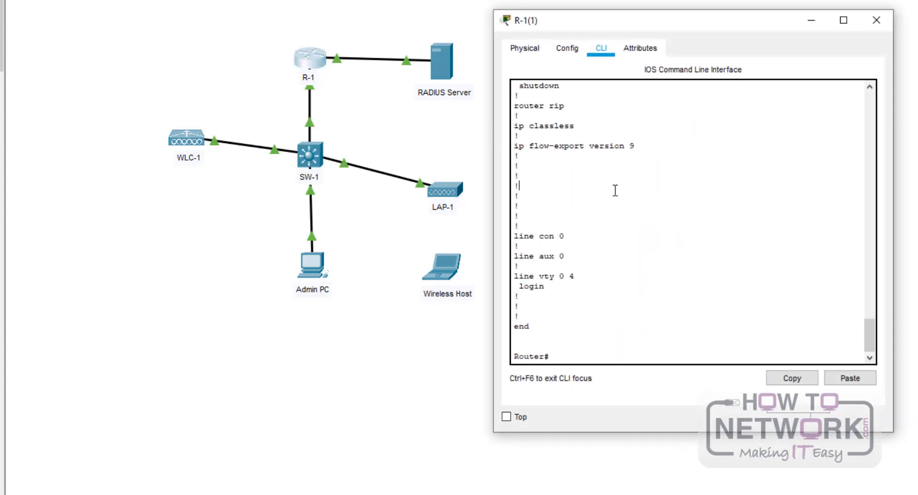
scroll(653, 269, "up", 7)
scroll(653, 269, "up", 5)
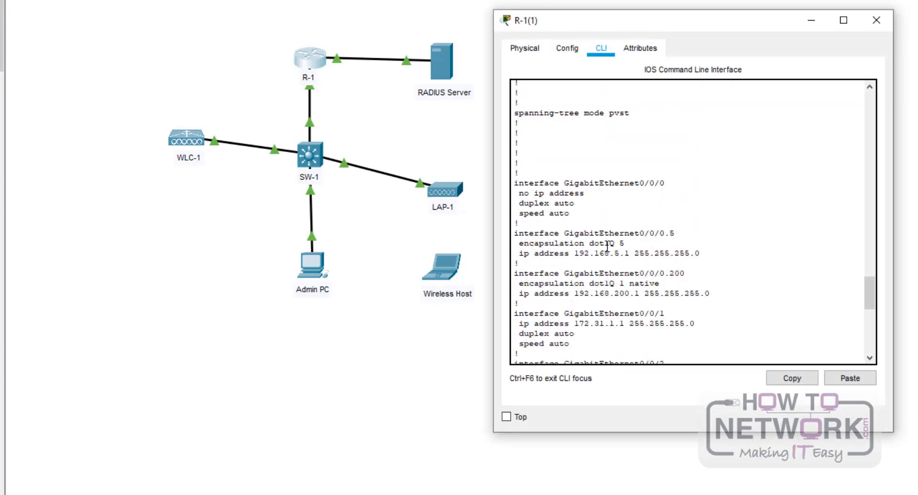
left_click_drag(517, 183, 715, 296)
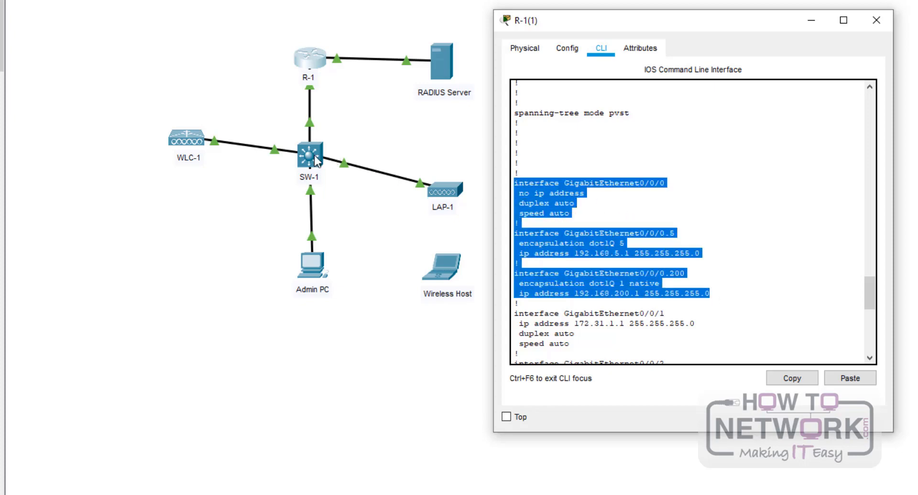
left_click(656, 242)
left_click_drag(624, 234, 700, 294)
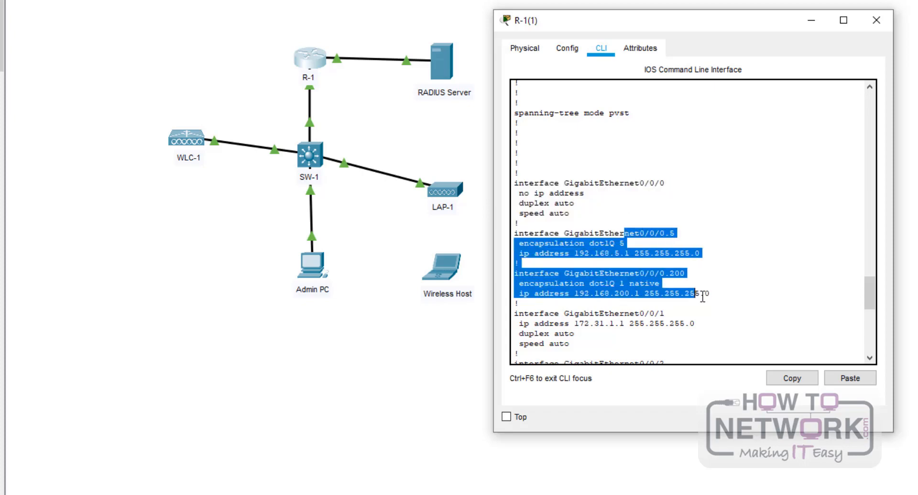
left_click(700, 294)
left_click_drag(624, 244, 528, 243)
left_click(637, 289)
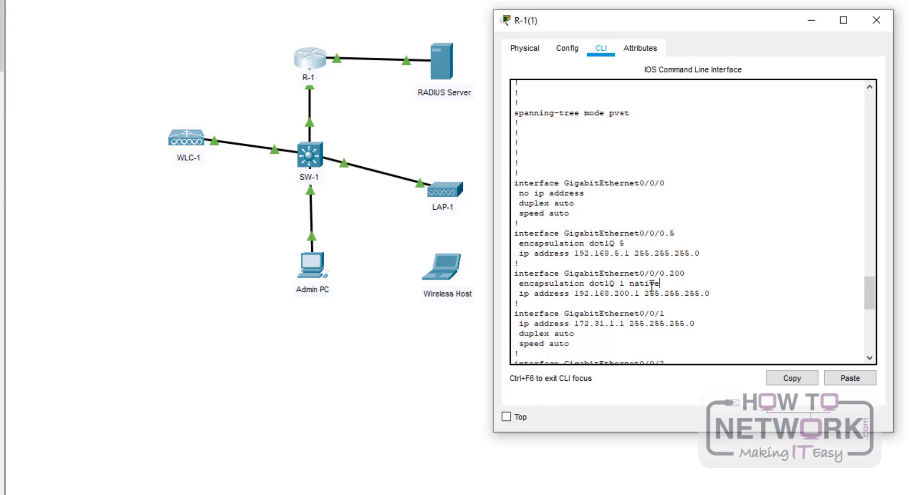
left_click_drag(660, 284, 575, 285)
left_click(585, 291)
left_click_drag(707, 297, 574, 293)
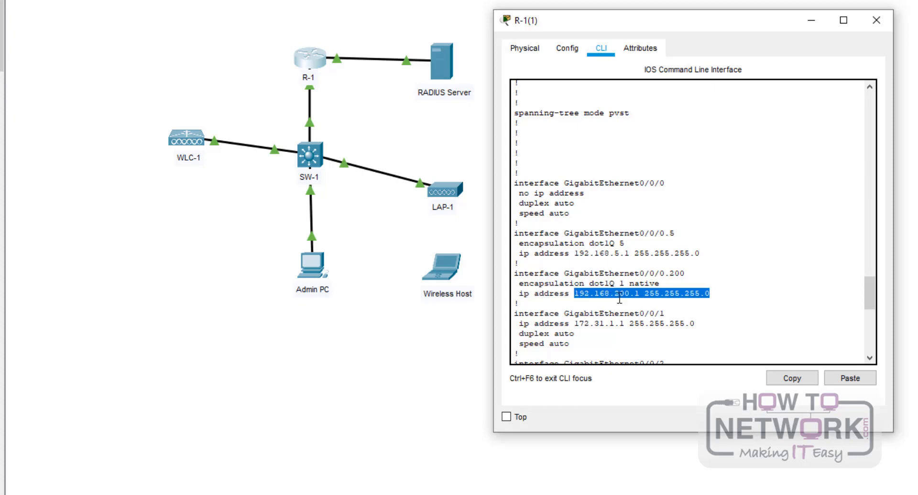
left_click(589, 265)
left_click_drag(574, 255, 695, 255)
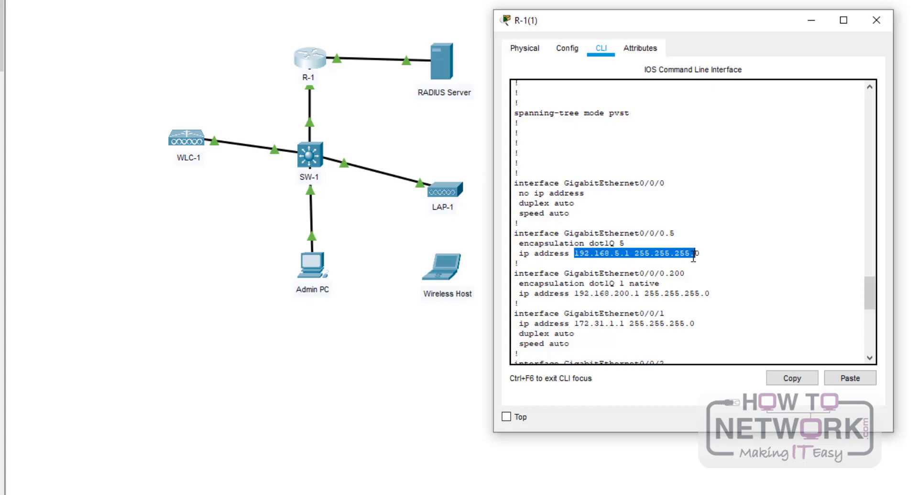
- Review the DHCP exclusion and wireless_clients pool: network 192.168.5.0, default router 192.168.5.1
scroll(692, 256, "up", 7)
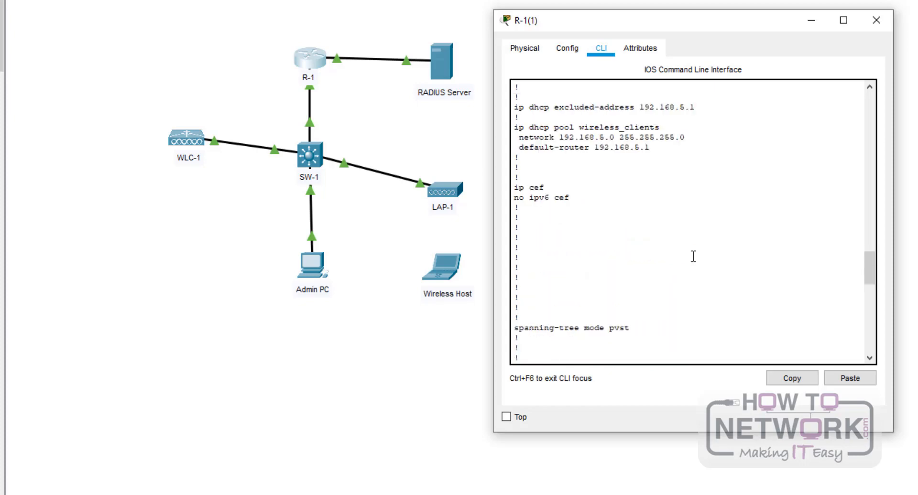
scroll(693, 256, "up", 2)
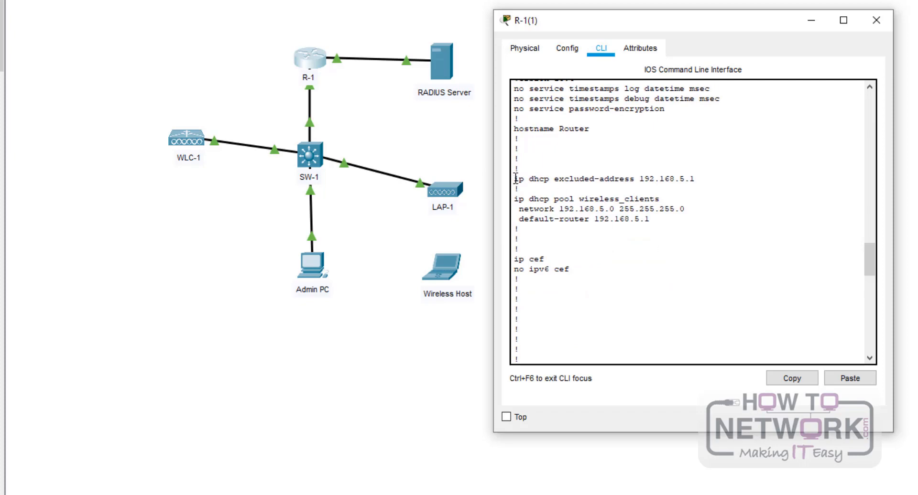
left_click_drag(519, 179, 699, 232)
left_click(689, 232)
left_click_drag(685, 209, 559, 209)
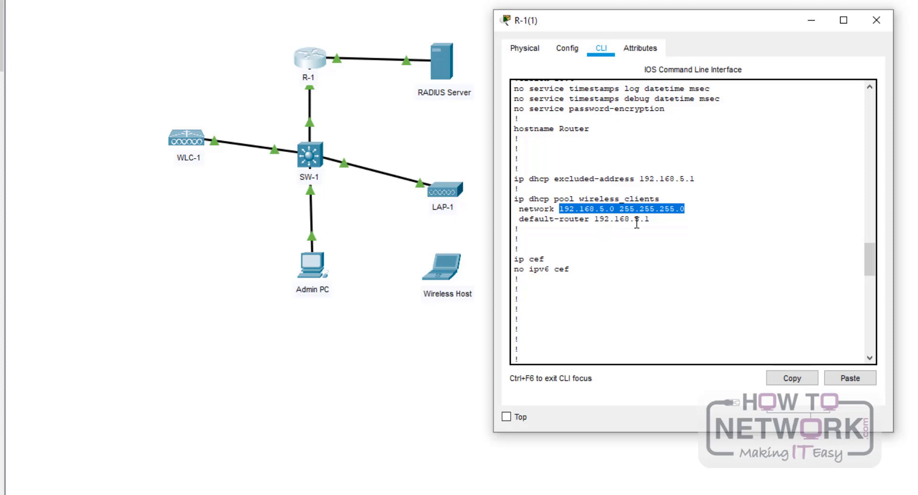
left_click_drag(650, 219, 597, 219)
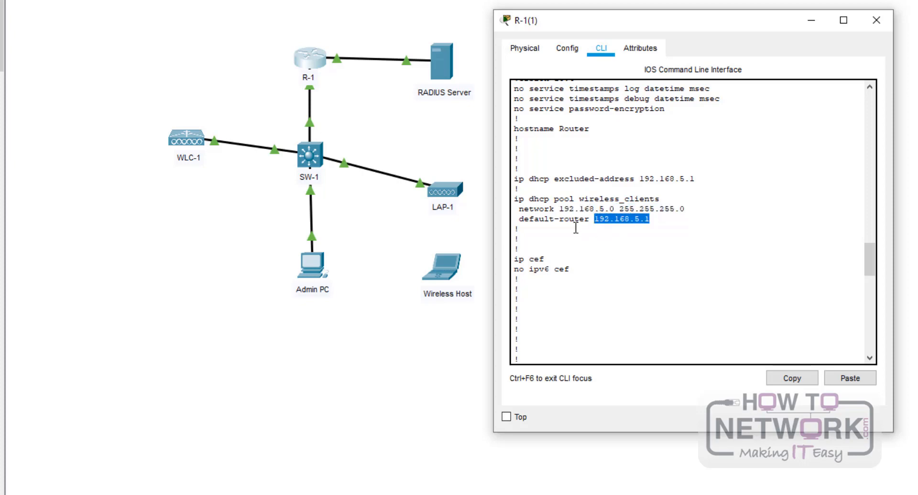
scroll(693, 259, "down", 11)
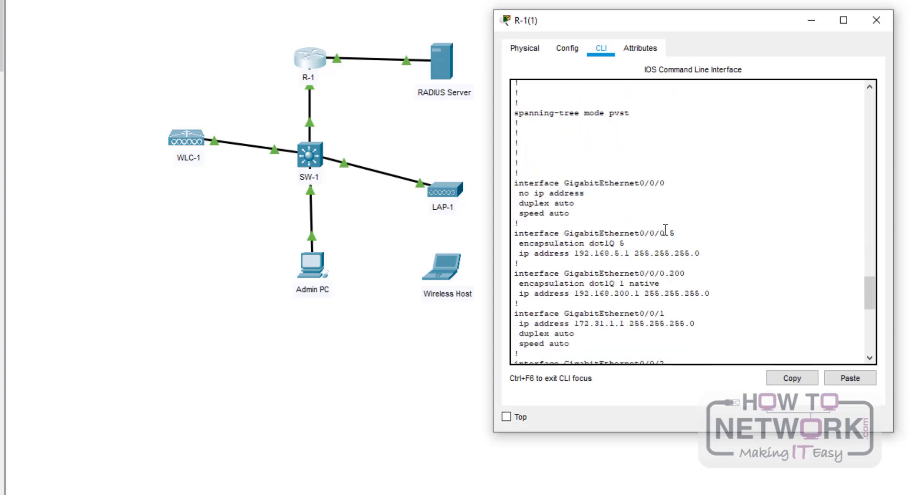
left_click_drag(709, 253, 515, 253)
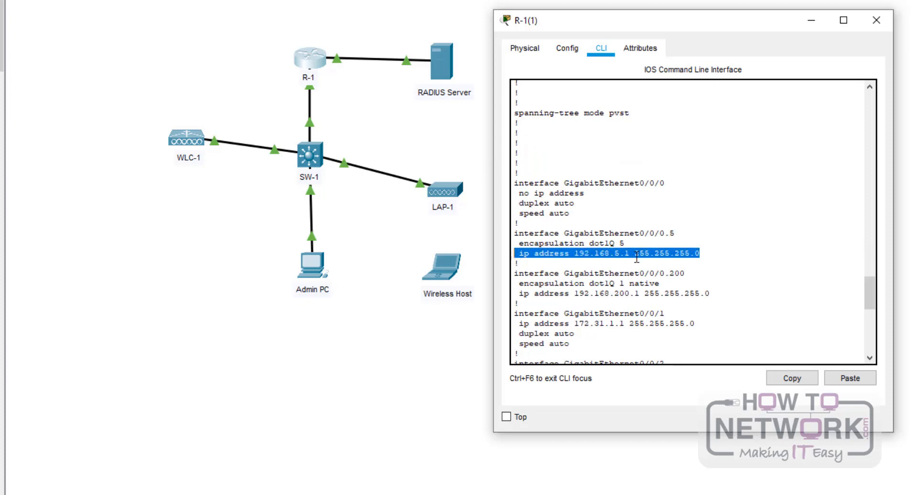
left_click(668, 222)
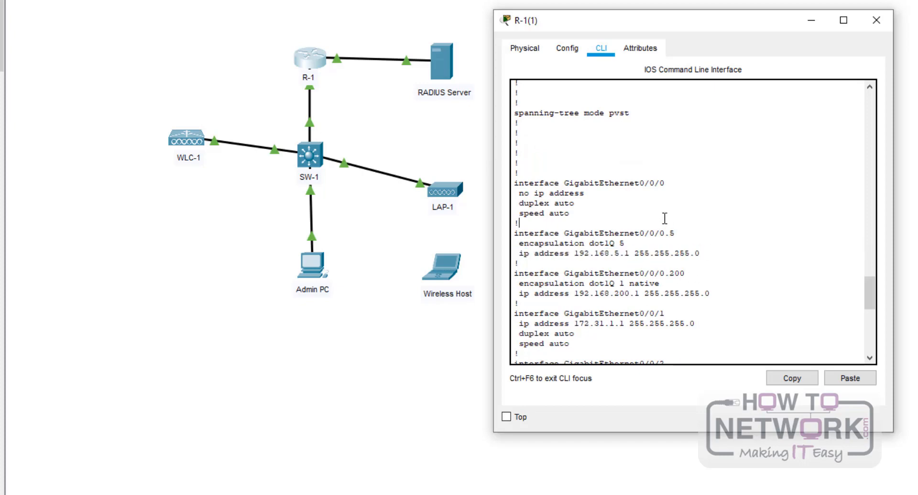
- Check the GigabitEthernet0/0/1 uplink address 172.31.1.1, then close R-1's window
scroll(586, 248, "down", 5)
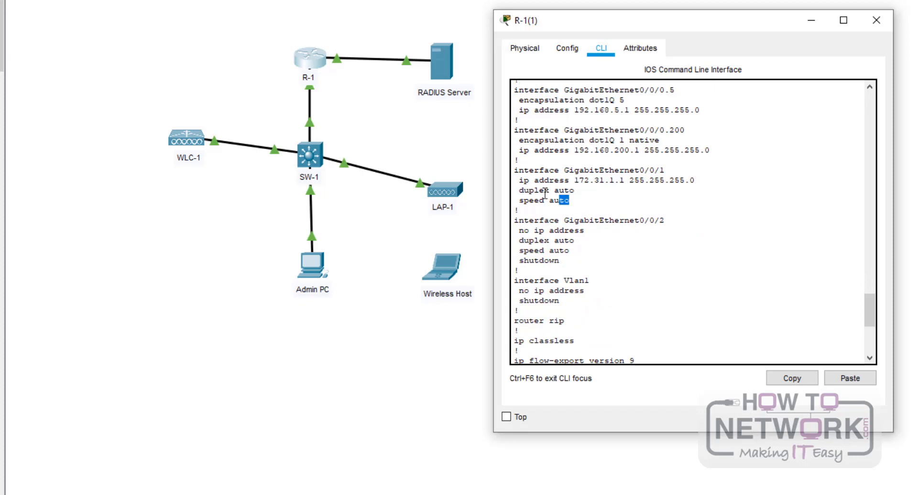
left_click_drag(569, 201, 510, 175)
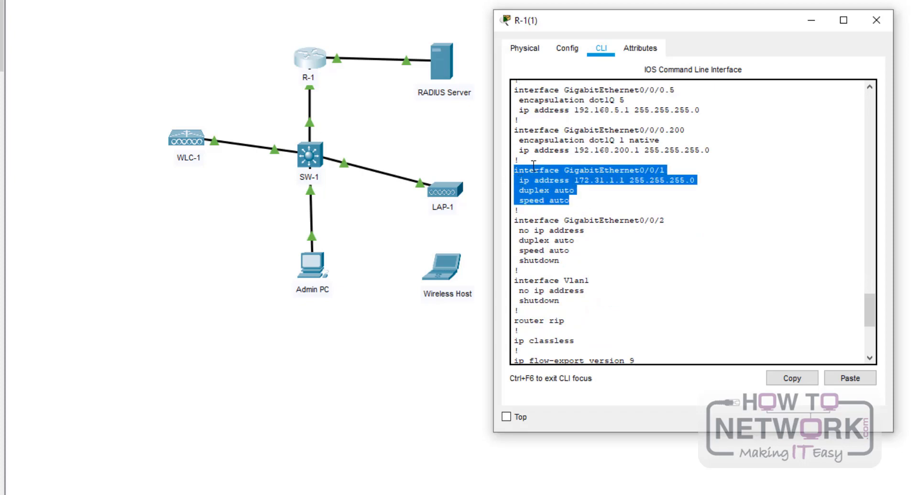
left_click(610, 184)
left_click_drag(594, 180, 629, 180)
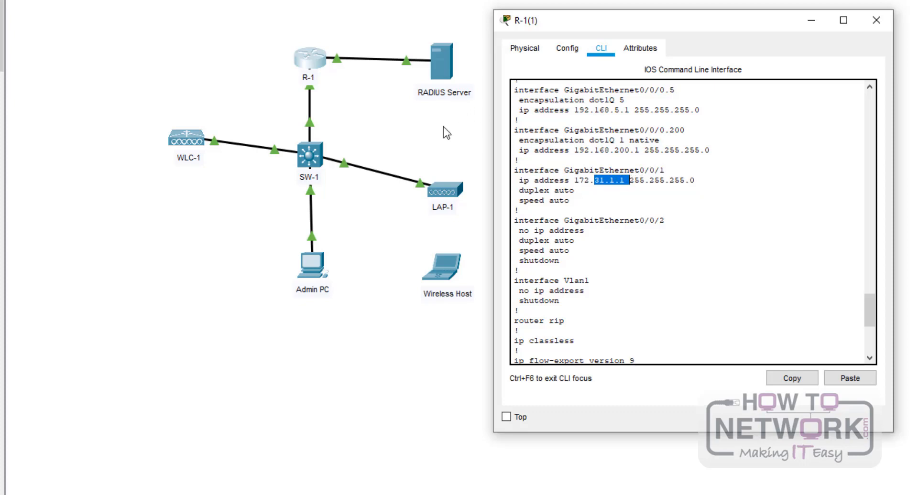
left_click(876, 20)
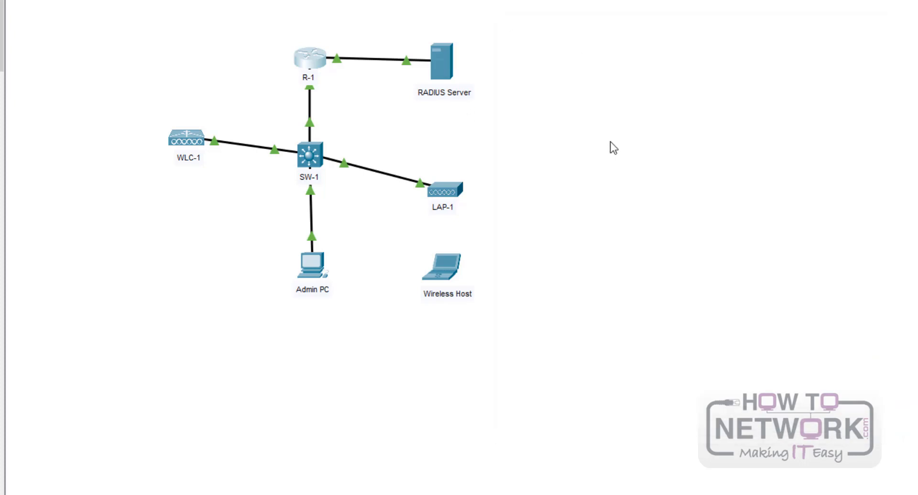
- Show the RADIUS Server's AAA tables with client WLC-1 at 192.168.200.254 and one user, then close it
left_click(435, 58)
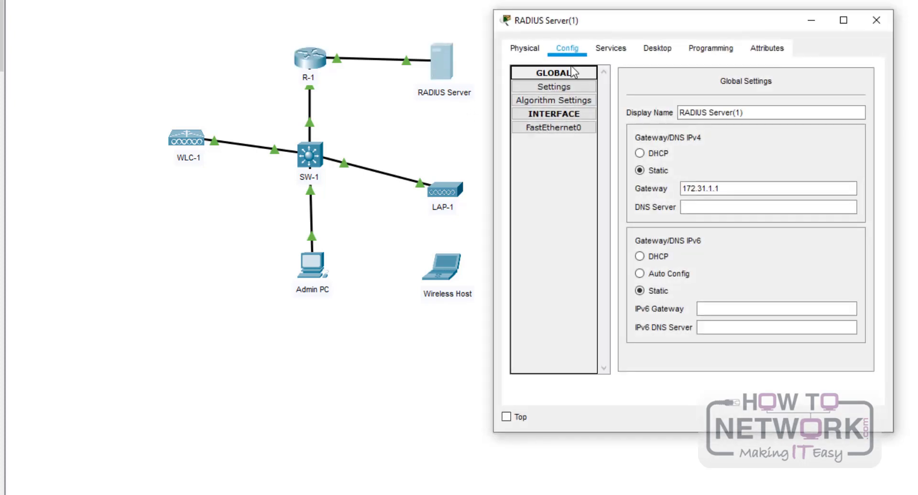
left_click(610, 48)
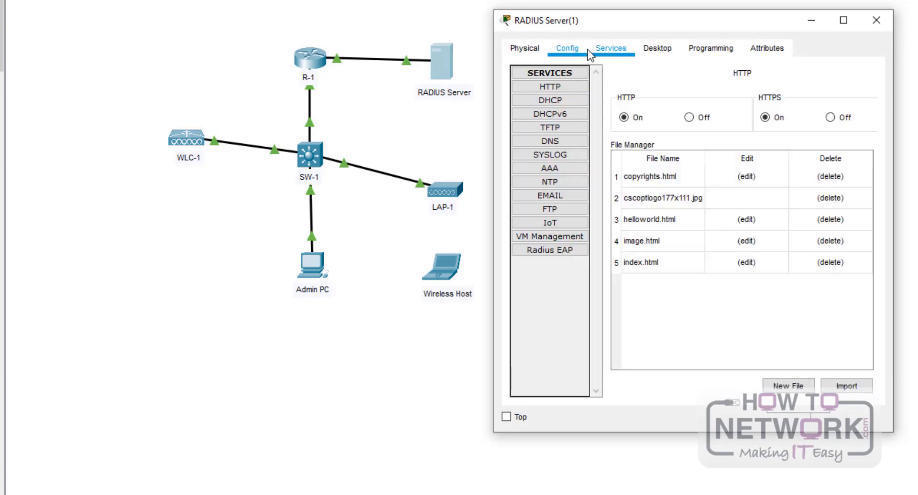
left_click(550, 168)
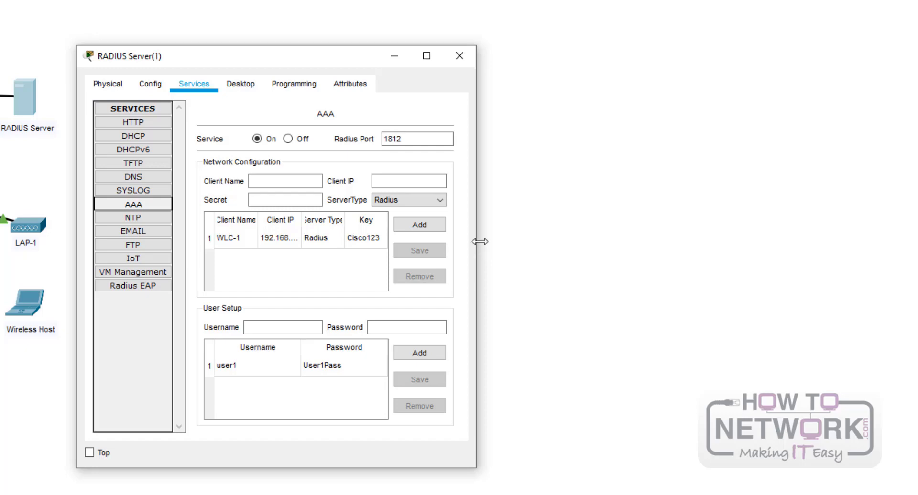
left_click_drag(477, 239, 815, 256)
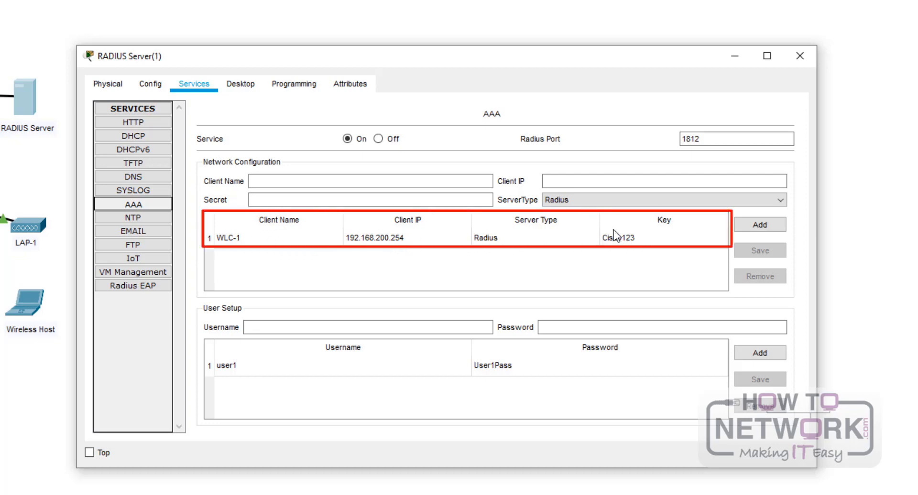
left_click(337, 175)
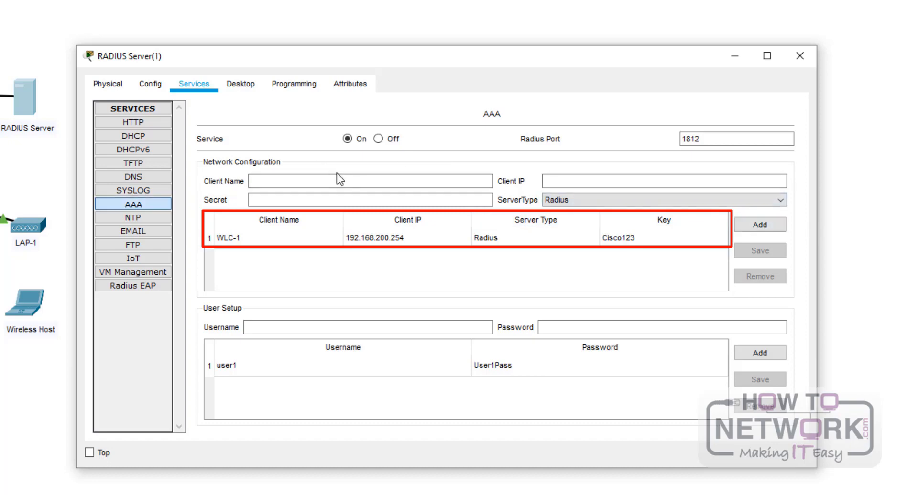
left_click(282, 197)
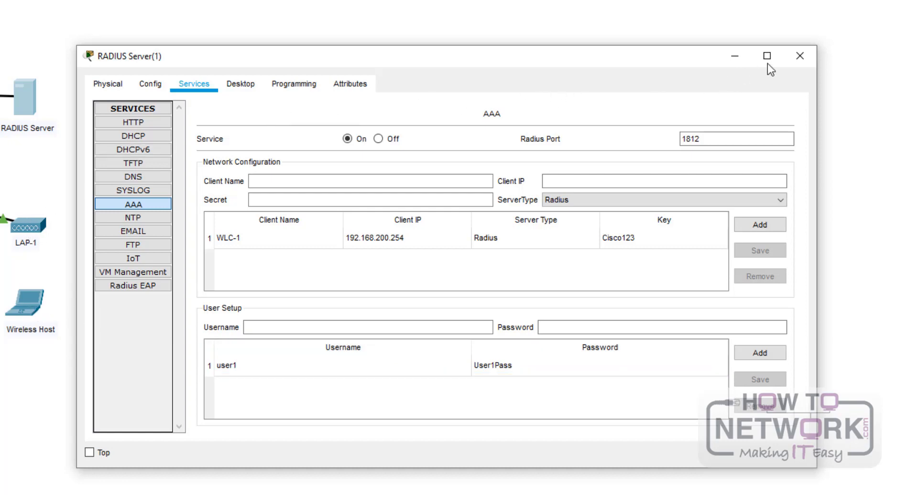
left_click(799, 56)
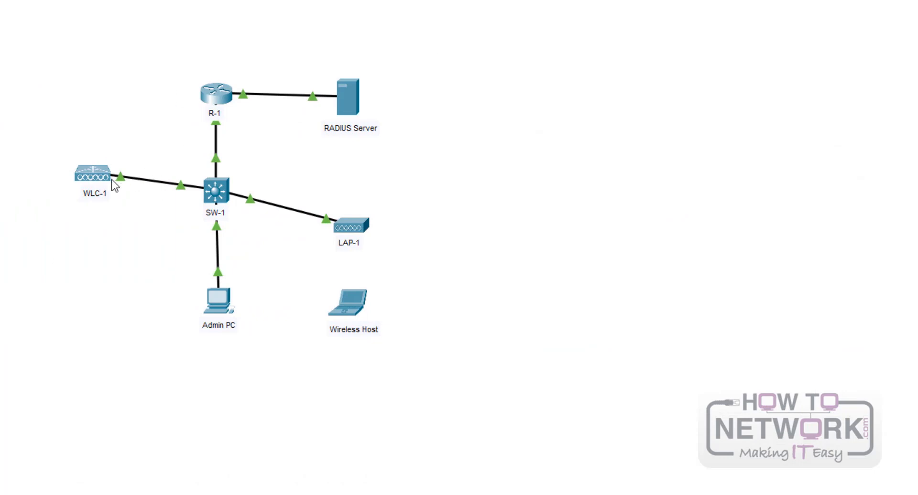
- Verify WLC-1's management IP 192.168.200.254, mask 255.255.255.0 and gateway 192.168.200.1, then switch to R-1
left_click(93, 178)
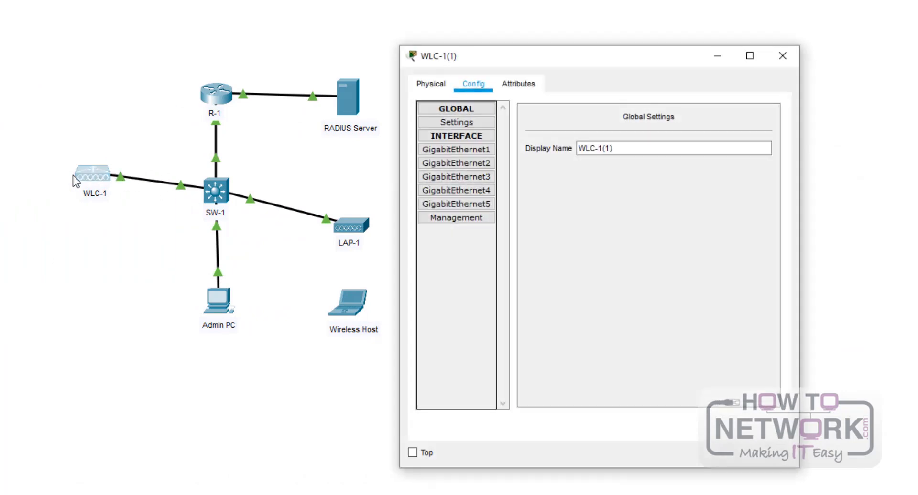
left_click(452, 218)
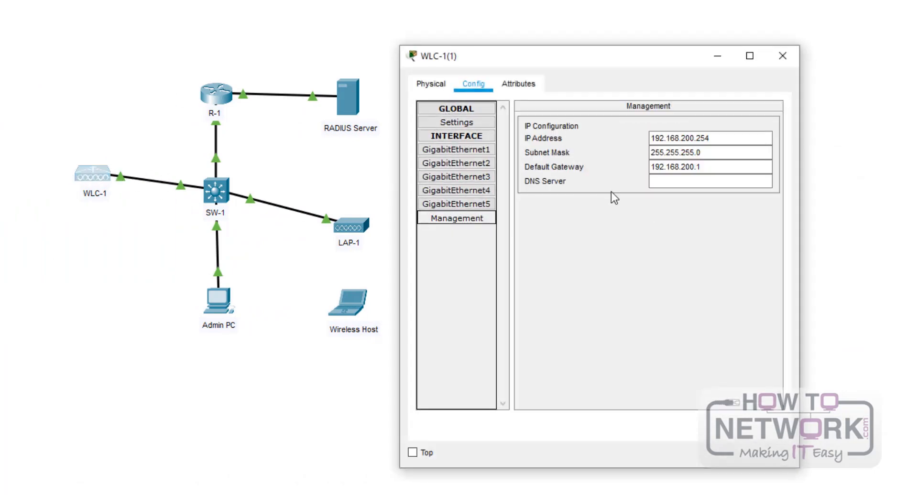
left_click(698, 152)
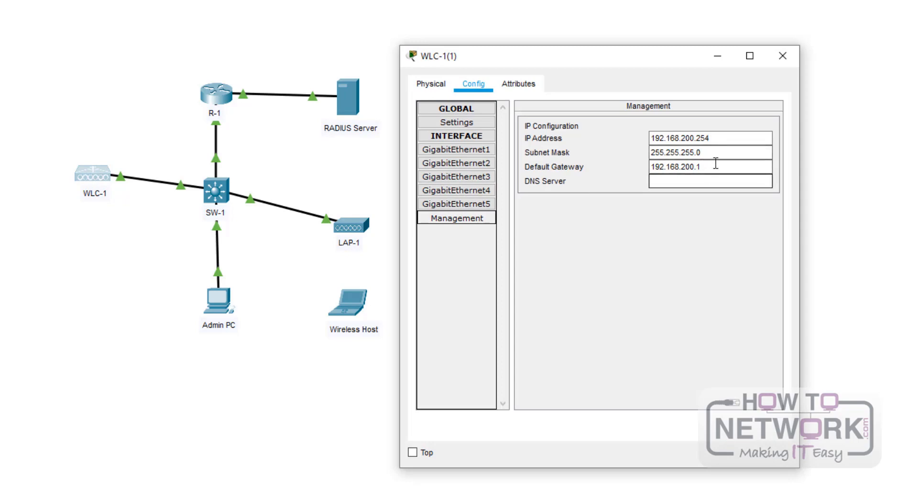
left_click_drag(733, 139, 649, 138)
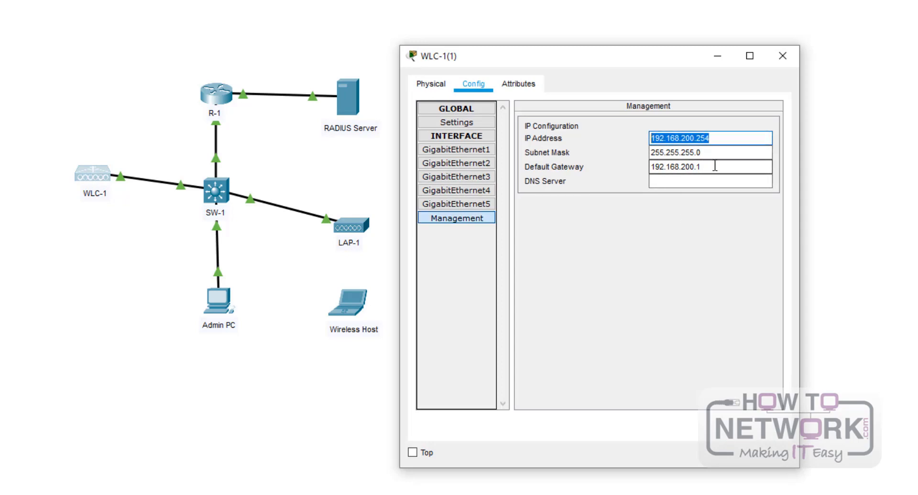
left_click(719, 152)
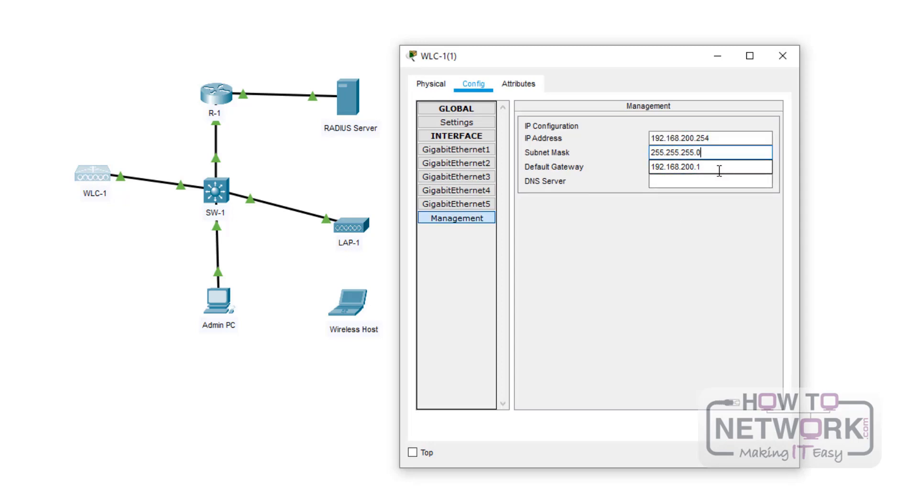
left_click(714, 168)
left_click_drag(724, 170, 650, 170)
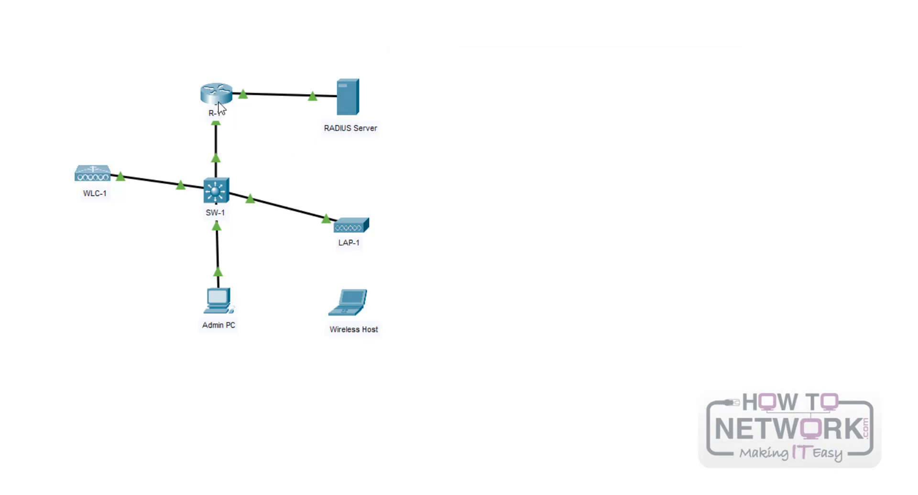
left_click(216, 93)
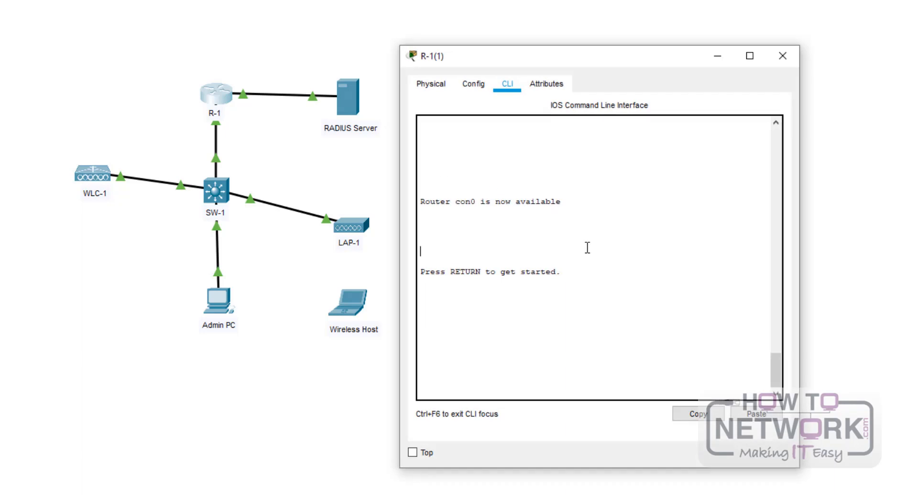
- Run 'show ip int brief' in enable mode to confirm the .200 subinterface is up at 192.168.200.1
key("Return")
key("Return")
key("Return")
type("en")
key("Return")
type("show ip int brief")
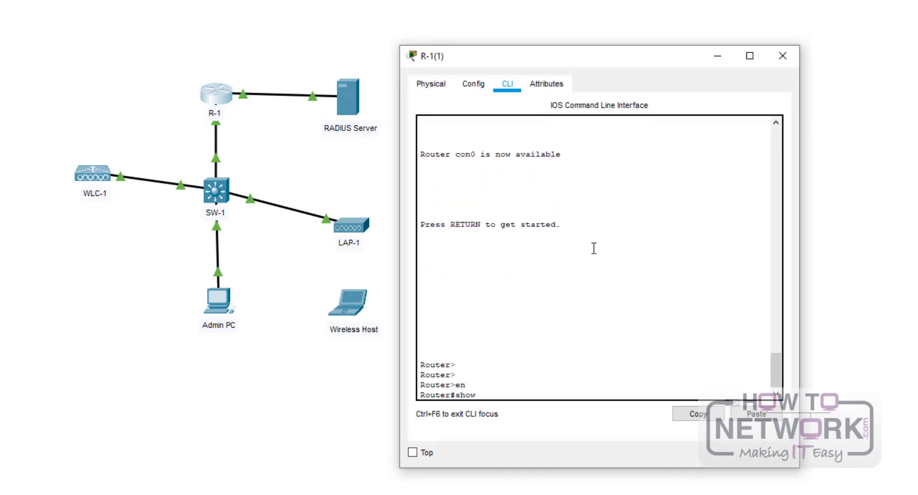
key("Return")
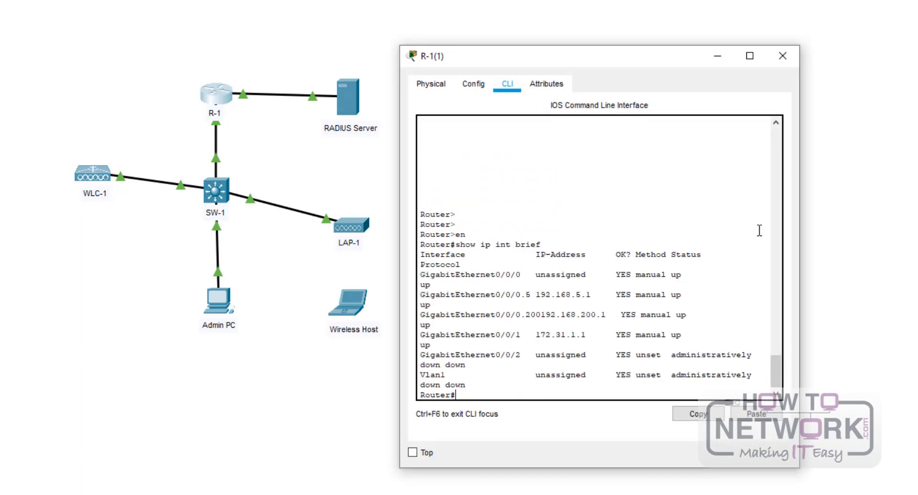
left_click_drag(446, 315, 681, 320)
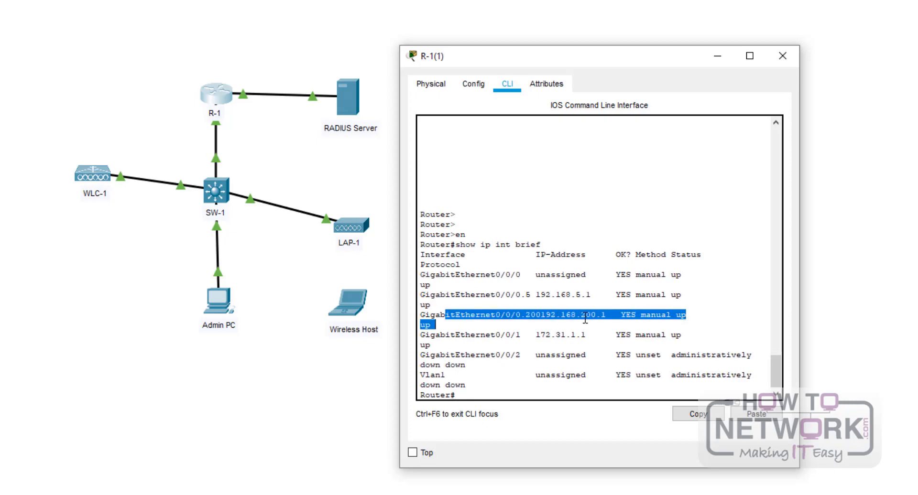
left_click(783, 56)
left_click(216, 306)
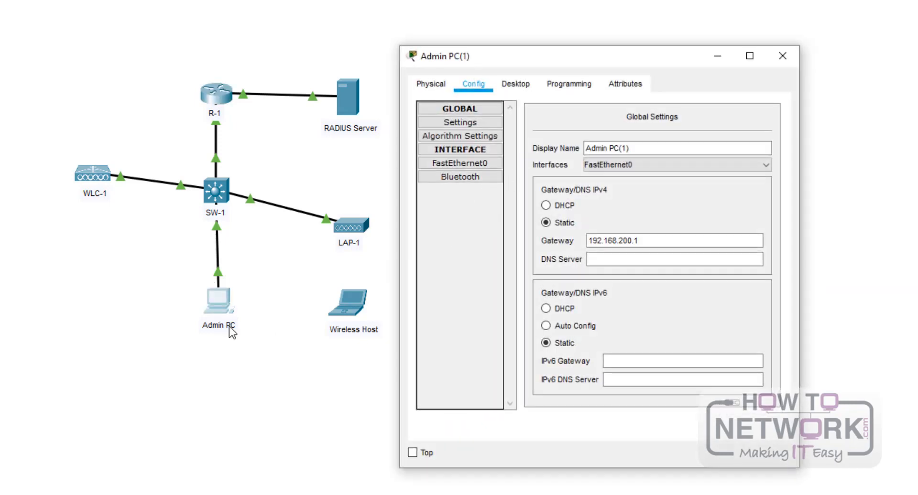
- Confirm Admin PC's FastEthernet0 address 192.168.200.200 with mask 255.255.255.0, then return to its Desktop
left_click(517, 86)
left_click(474, 85)
left_click(460, 163)
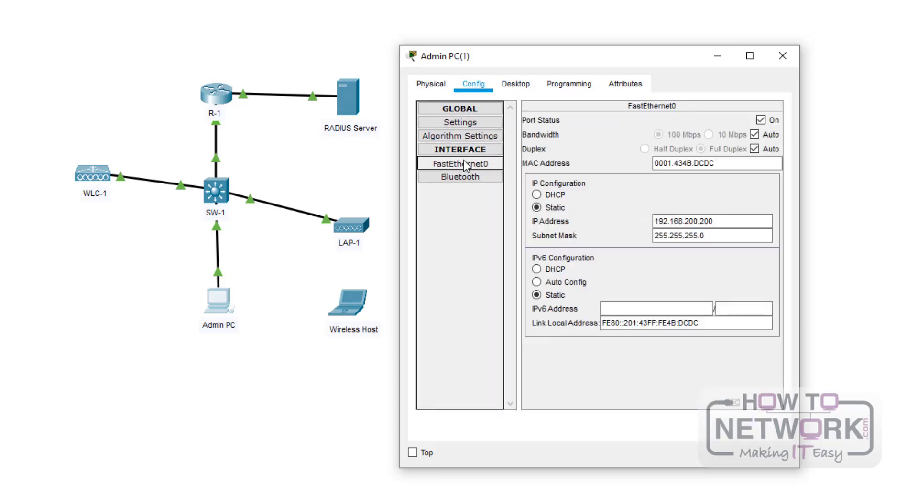
left_click(465, 178)
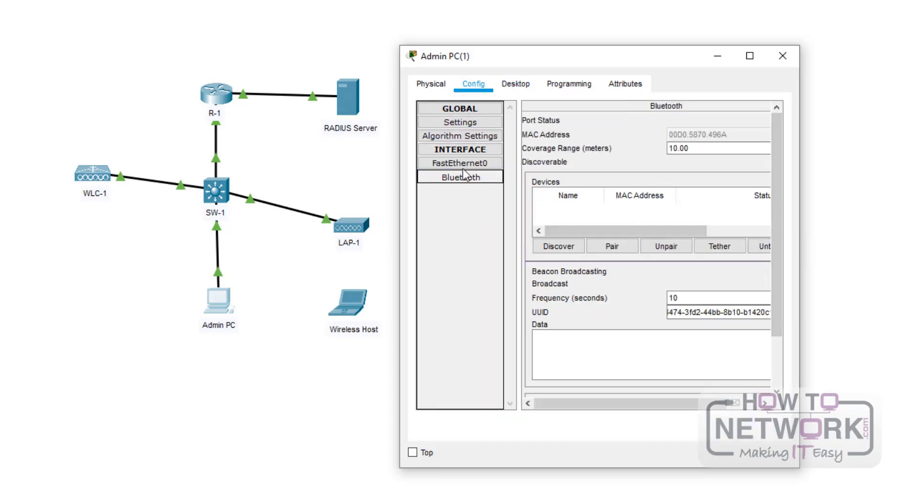
left_click(462, 166)
left_click_drag(746, 220, 645, 223)
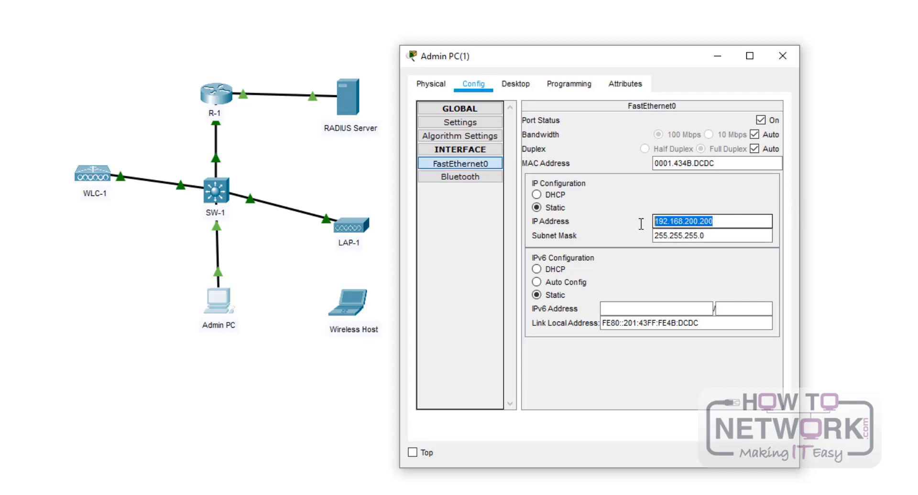
left_click_drag(799, 226, 917, 225)
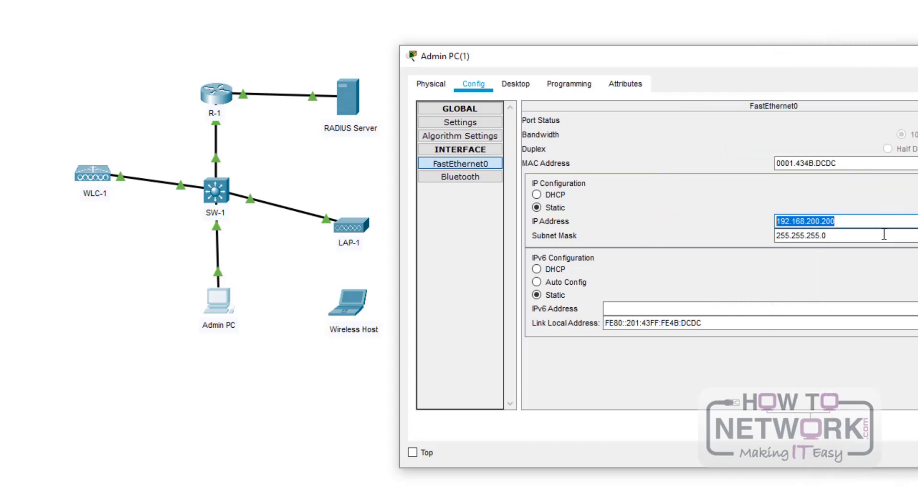
left_click(516, 83)
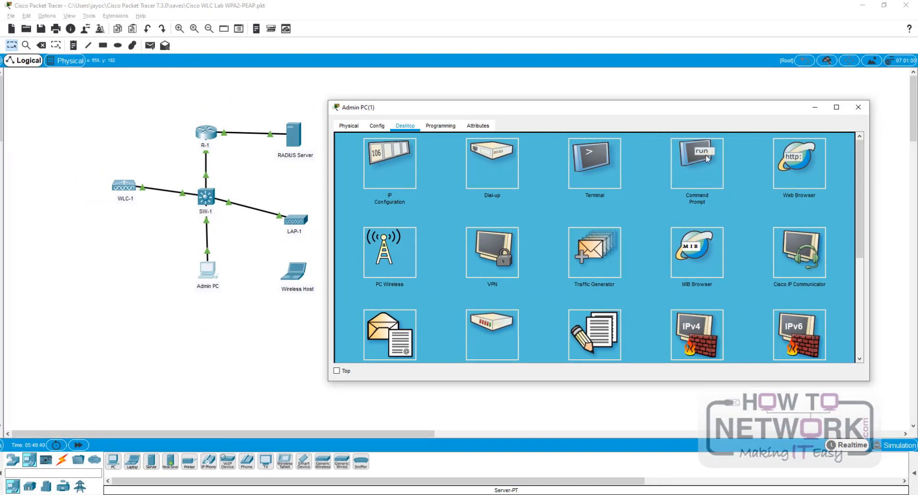
left_click(811, 169)
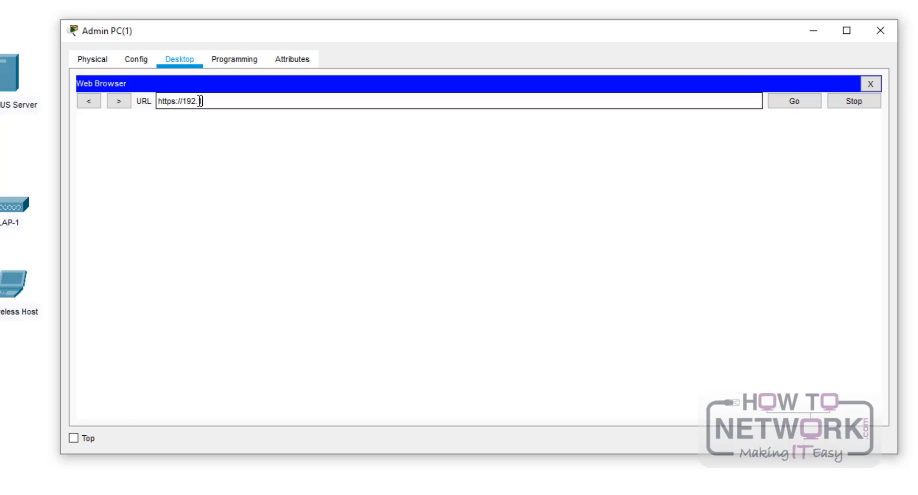
type("168.200.254")
key("Return")
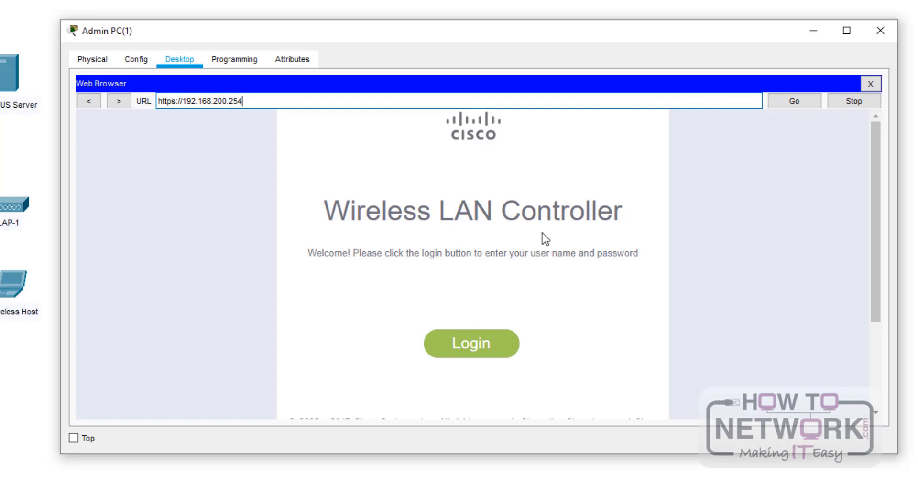
- Log in to WLC-1's web interface with the admin user name and its password
left_click(480, 350)
left_click(479, 176)
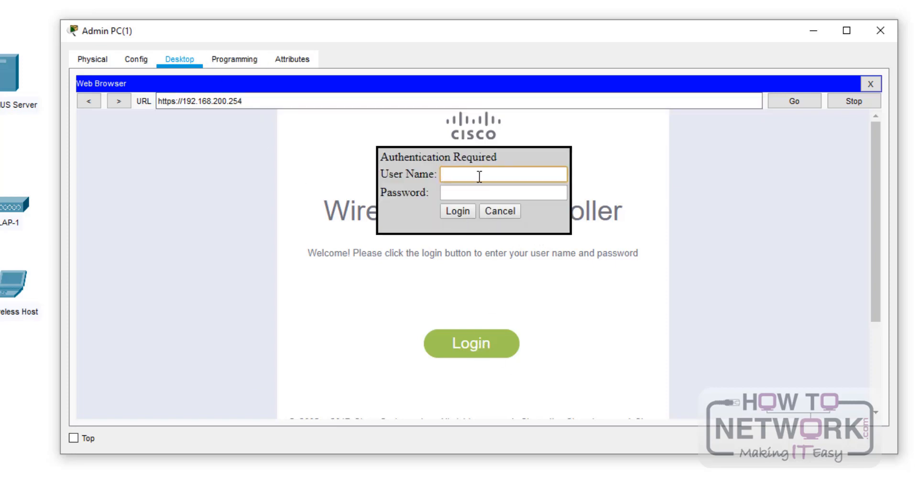
type("admin")
key("Tab")
type("Cisco123")
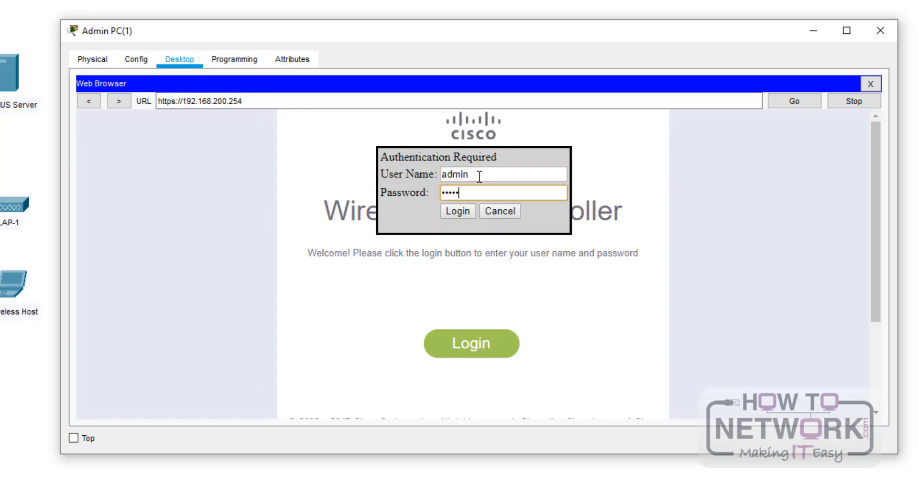
key("Return")
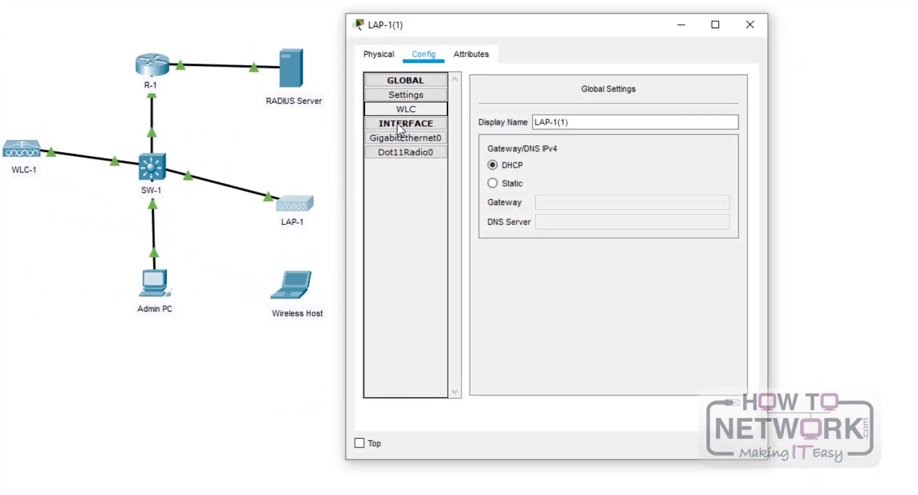
- Confirm LAP-1's GigabitEthernet0 gets its address via DHCP, then close LAP-1
left_click(405, 138)
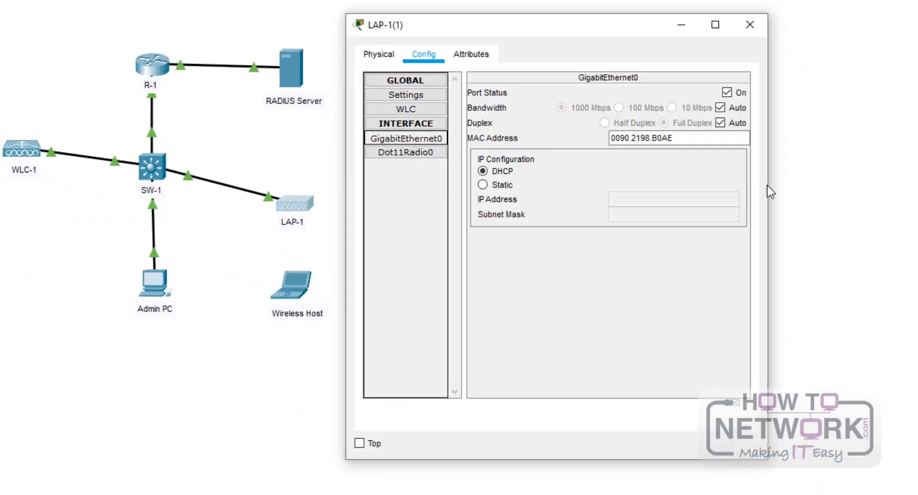
left_click_drag(768, 191, 887, 241)
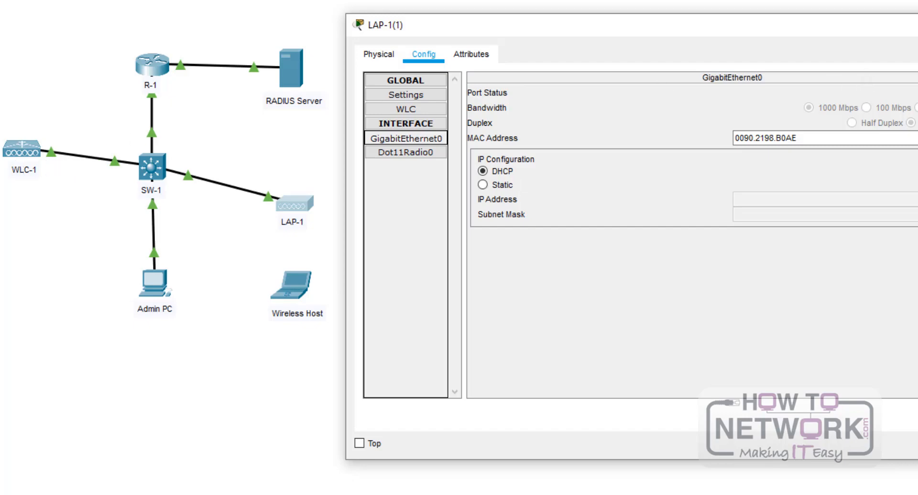
left_click(917, 25)
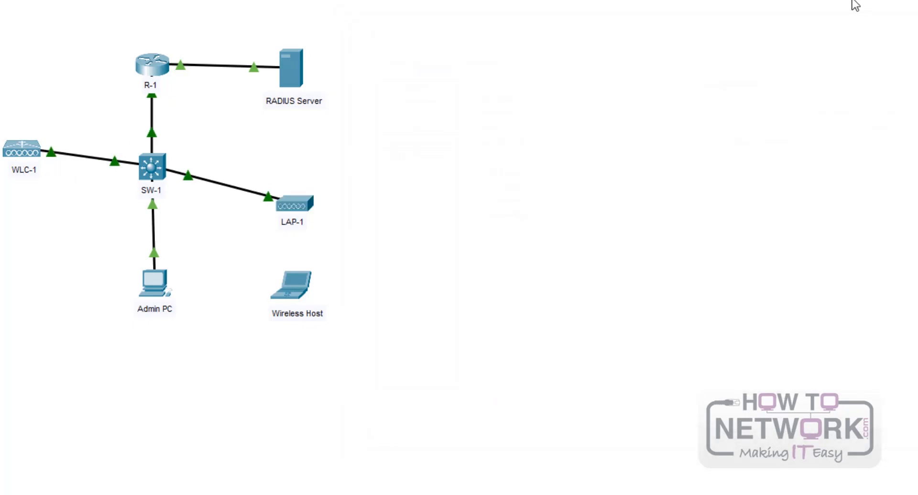
- Check Wireless Host's Wireless0 shows no SSID and address 169.254.14.125, then close it
left_click(294, 289)
left_click(422, 55)
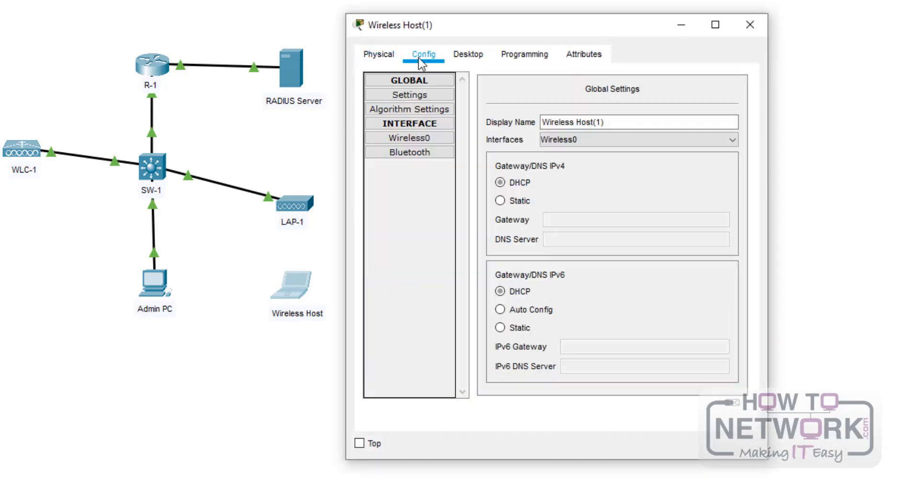
left_click(416, 153)
left_click(416, 137)
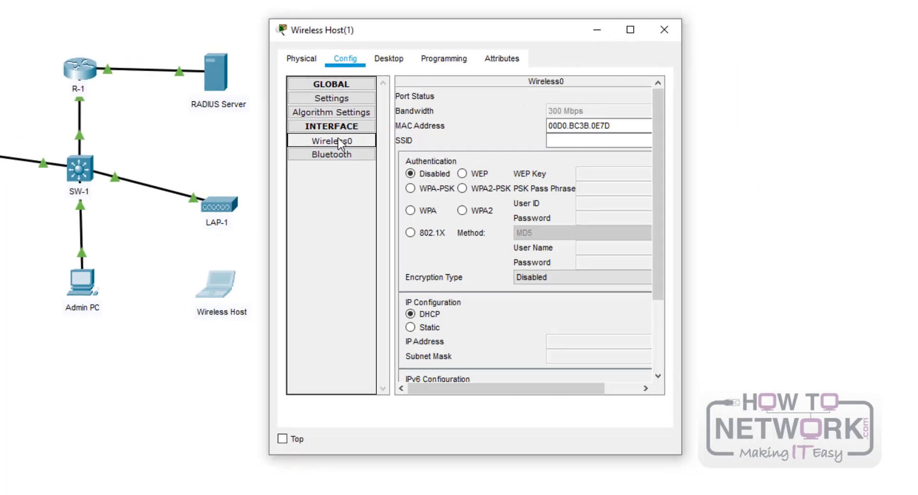
left_click_drag(693, 176, 917, 176)
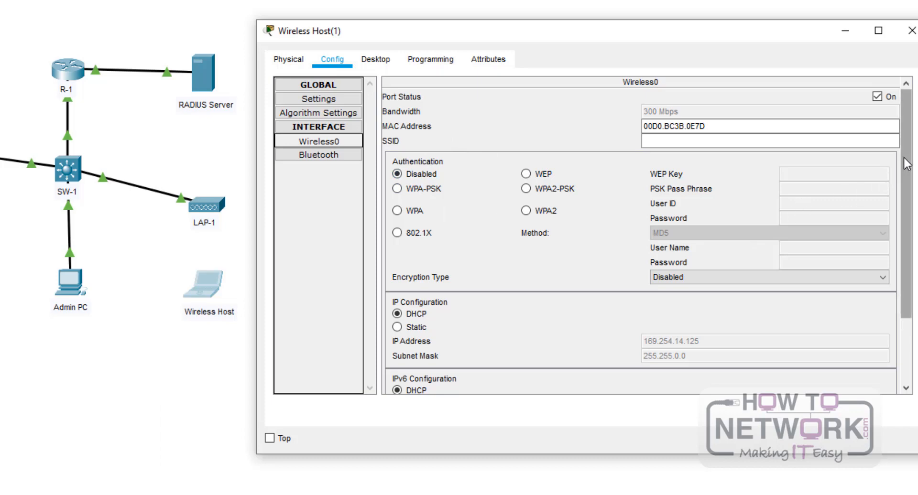
left_click_drag(907, 164, 916, 179)
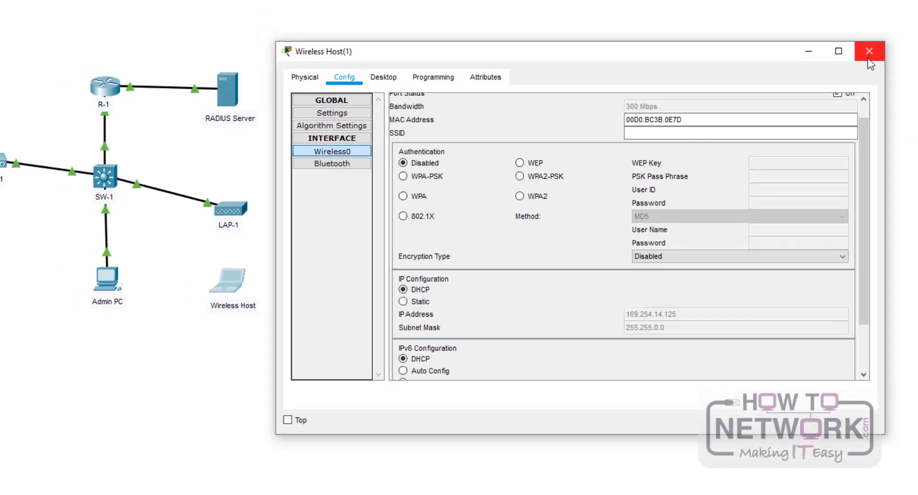
left_click(911, 30)
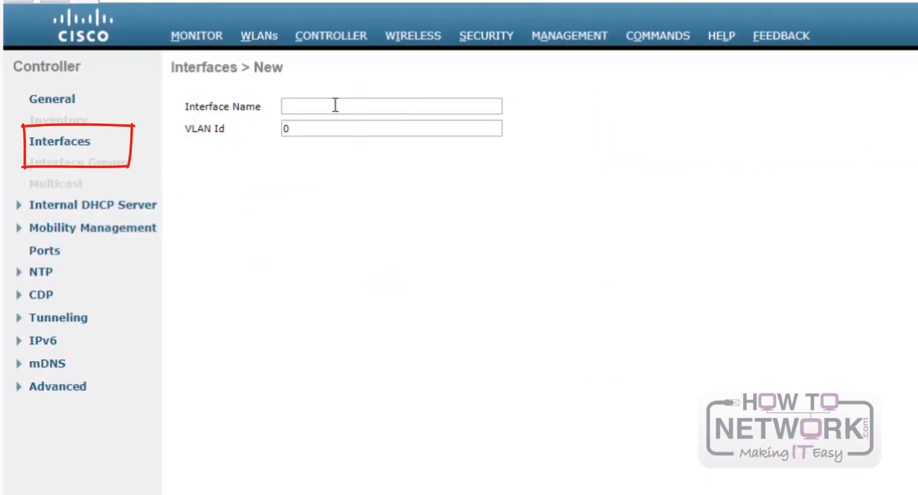
- Create the controller interface WLAN-5 with VLAN Id 5 and submit it
left_click(328, 105)
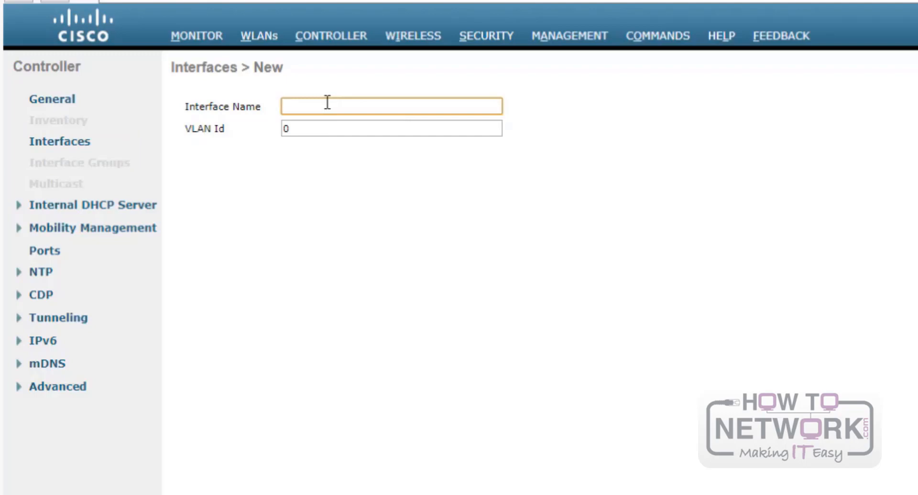
type("WLAN-5")
left_click(319, 136)
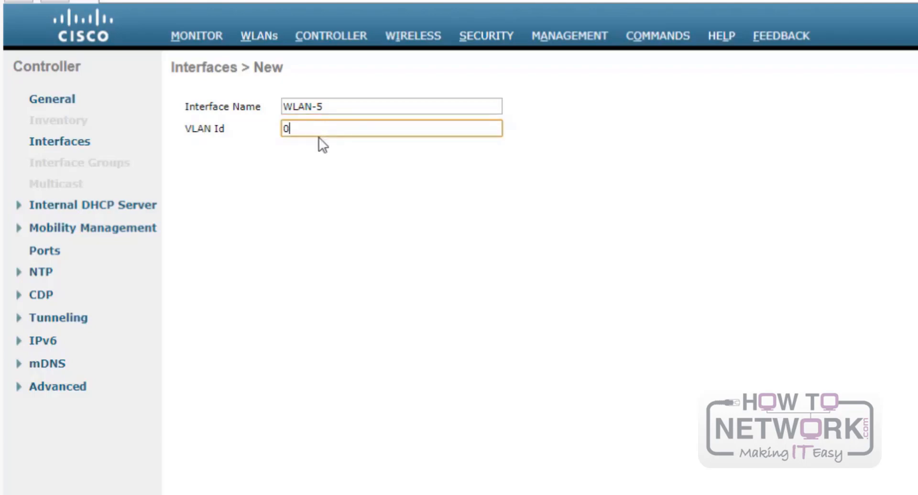
key("BackSpace")
type("5")
key("Return")
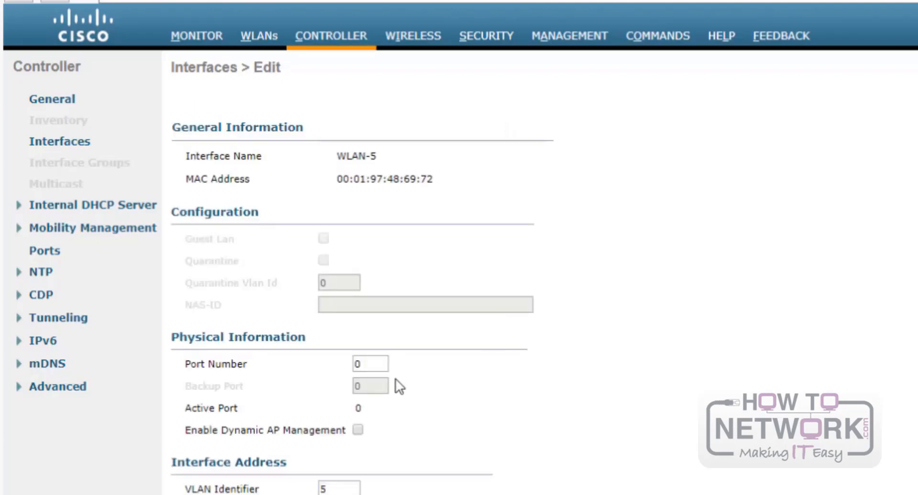
- Give WLAN-5 port 1, IP 192.168.5.254, netmask 255.255.255.0 and gateway 192.168.5.1
double_click(373, 362)
type("1")
left_click(788, 371)
left_click_drag(349, 490, 267, 488)
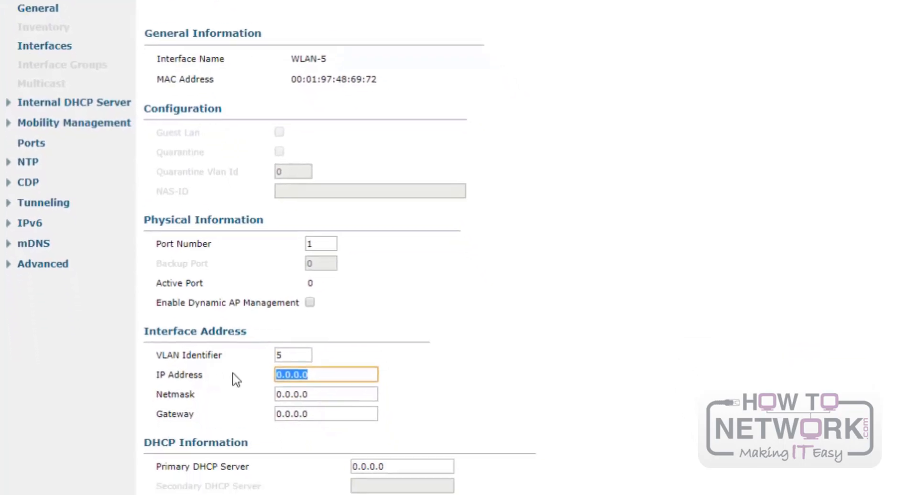
type("192.")
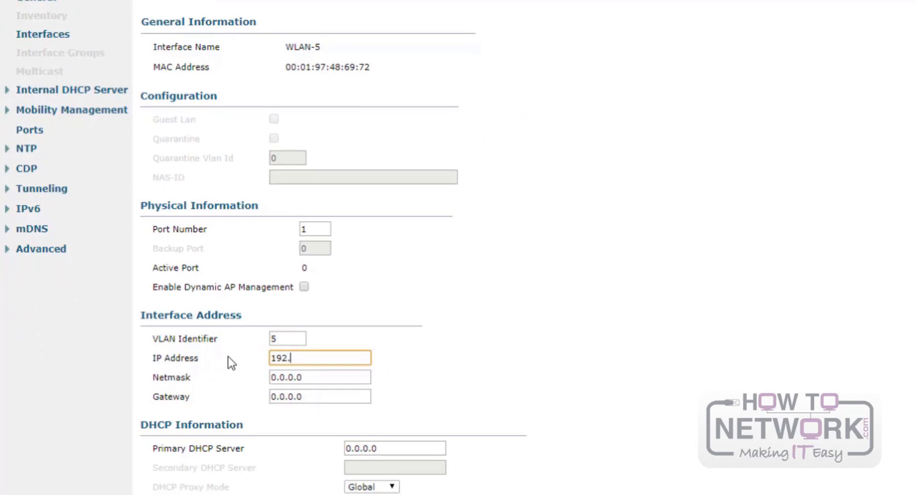
type("168.5.254")
key("Tab")
type("25")
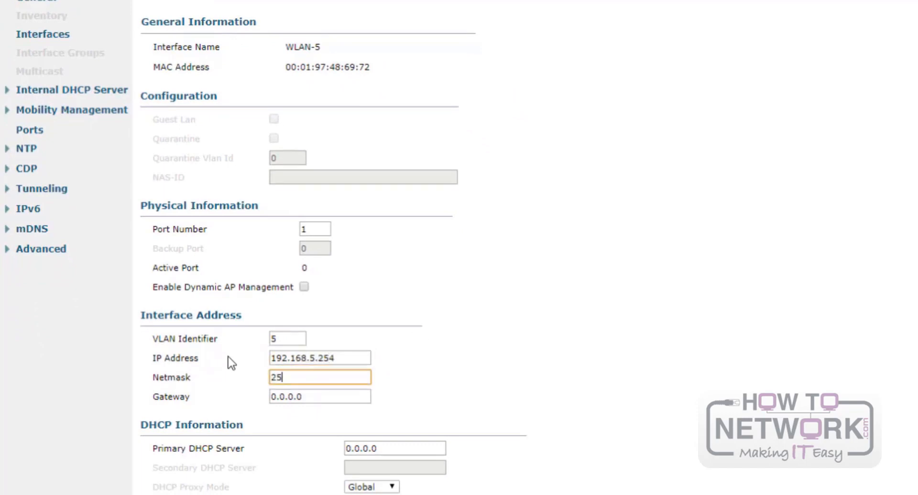
type("5.255.255.0")
key("Tab")
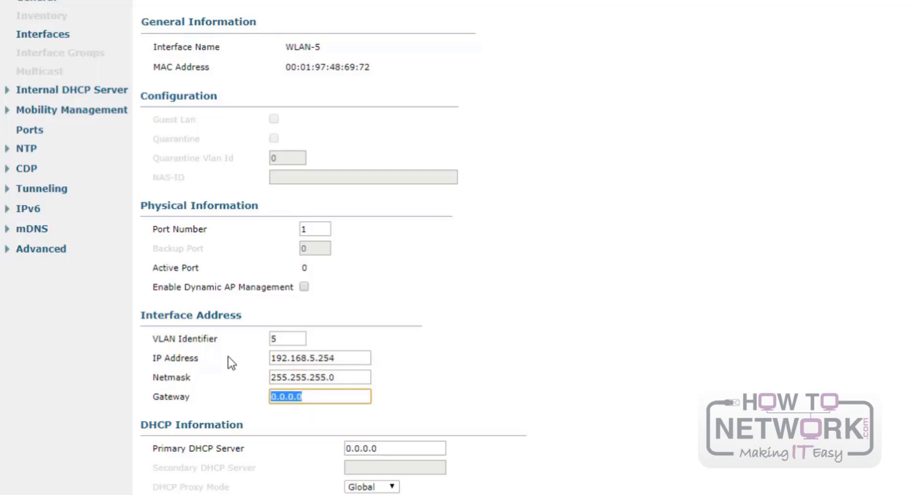
type("192.168.5.1")
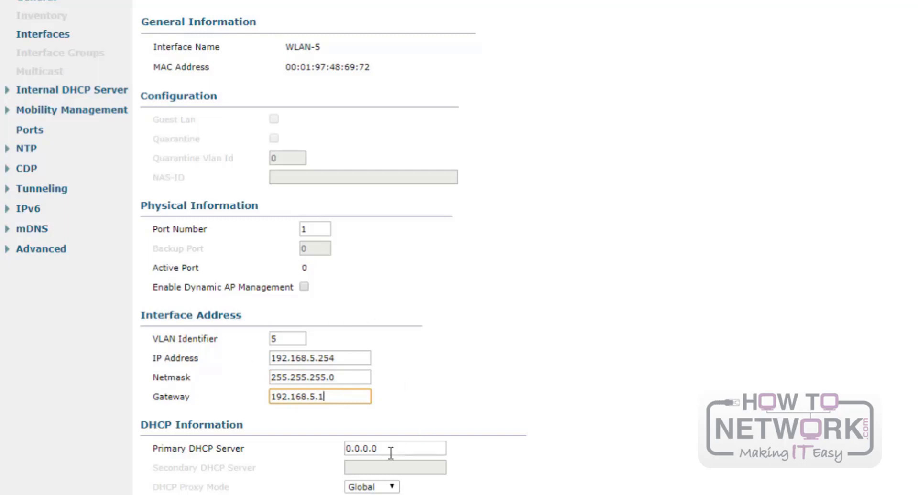
- Set the primary DHCP server to 192.168.5.1 and apply the interface changes
left_click_drag(389, 449, 338, 451)
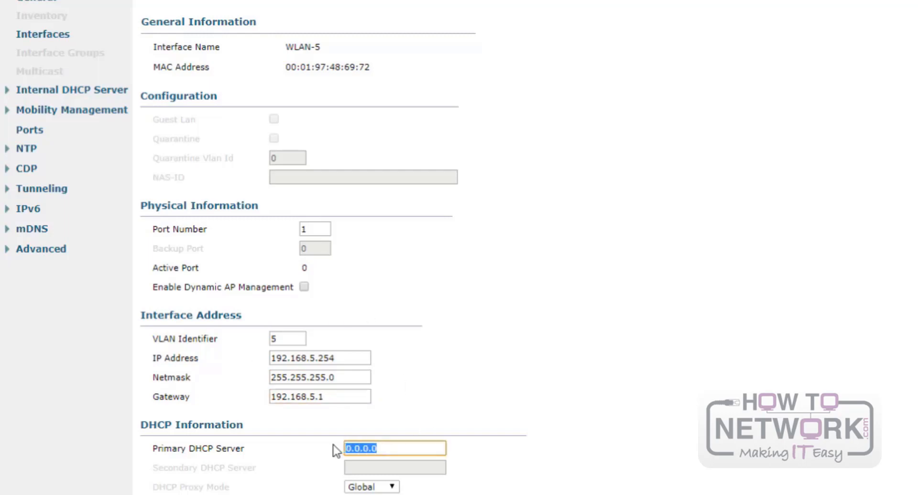
type("192.168.5.1")
left_click(466, 342)
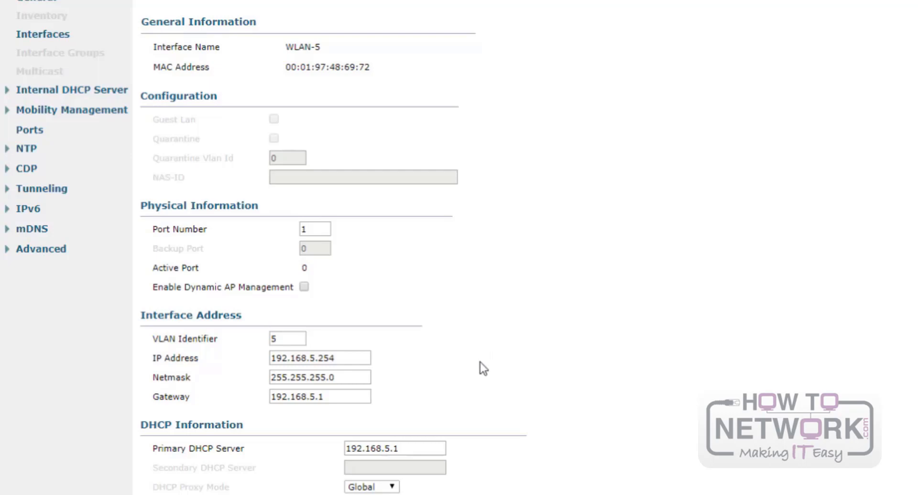
scroll(480, 364, "down", 3)
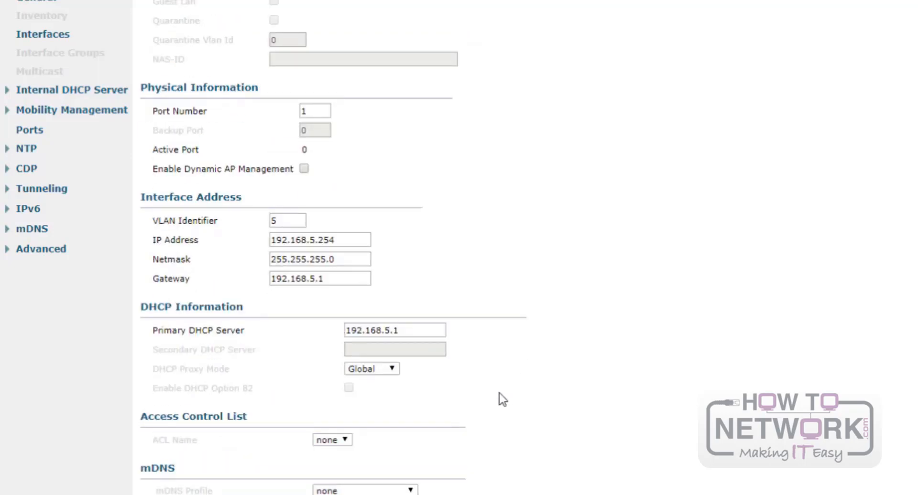
scroll(679, 367, "up", 3)
scroll(671, 371, "down", 3)
scroll(334, 239, "up", 3)
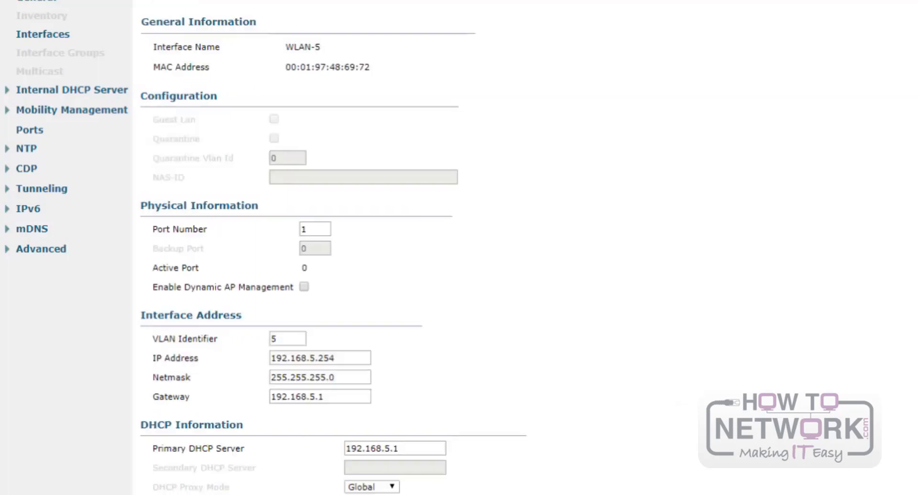
left_click(830, 254)
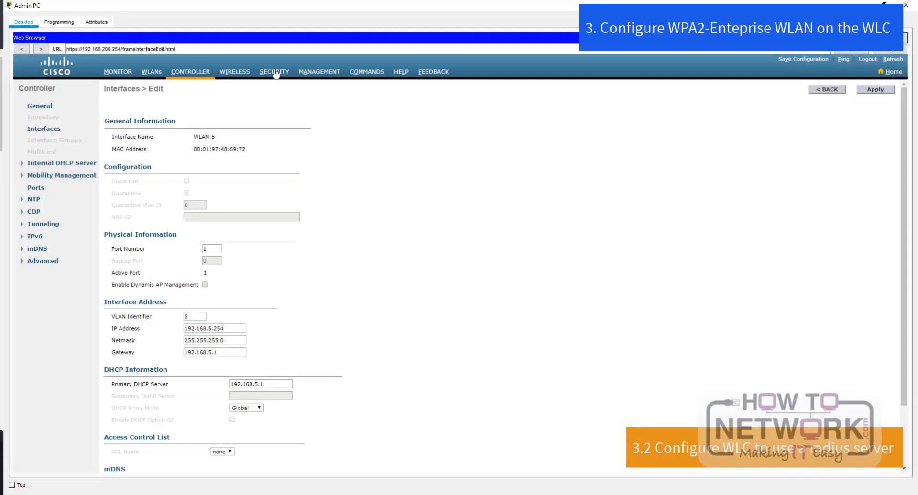
- Start a new RADIUS authentication server entry with server IP 172.31.1.254
left_click(274, 72)
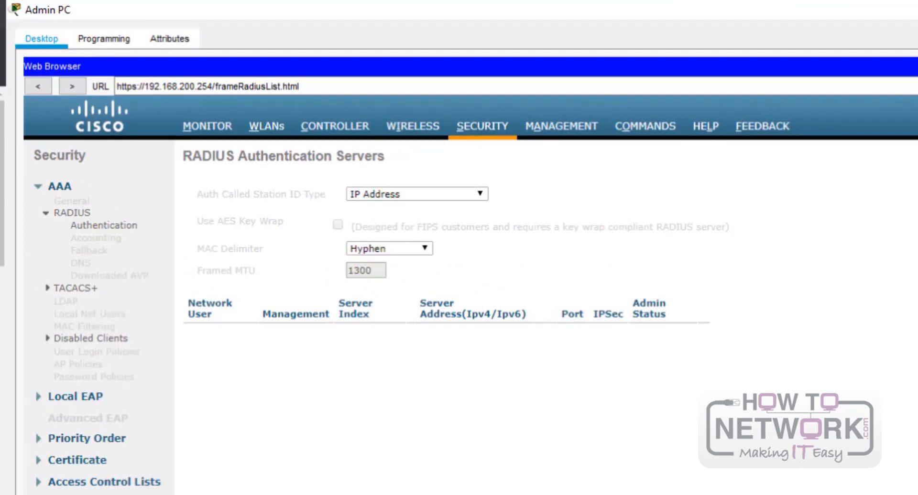
left_click(915, 156)
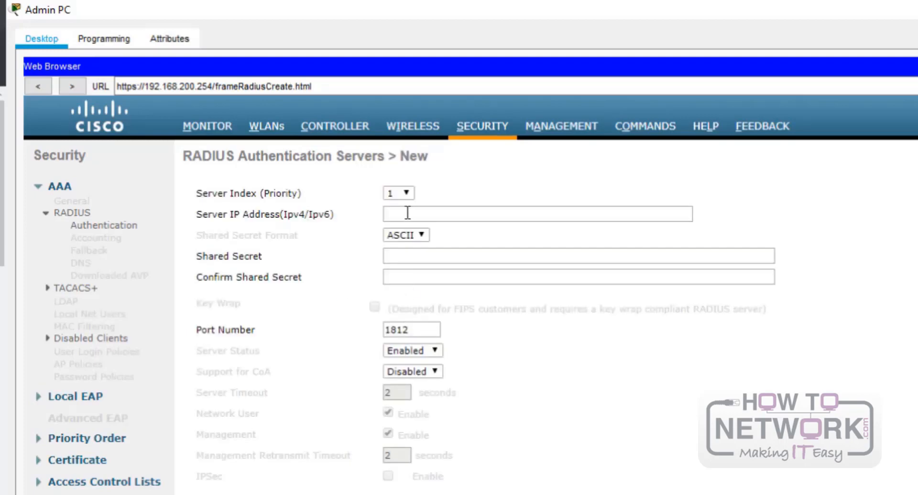
left_click(416, 207)
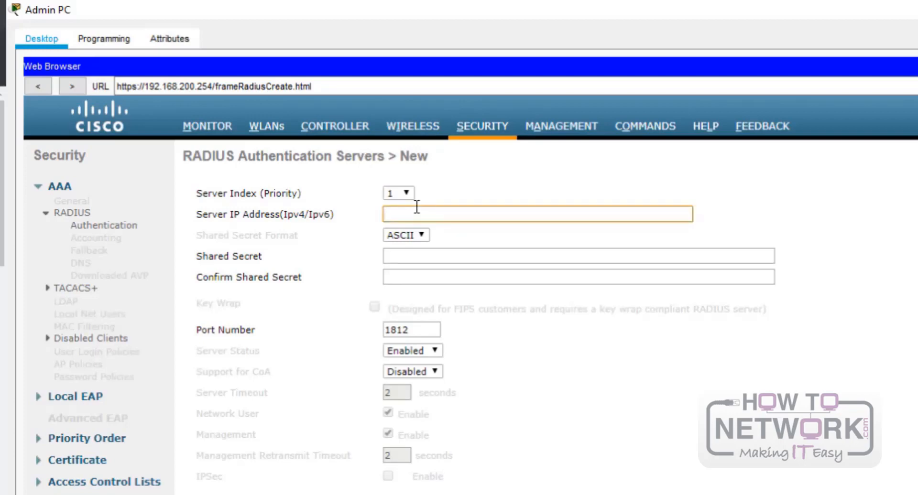
type("172.31.1.254")
- Enter and confirm the RADIUS shared secret, then go to the WLANs page
left_click(485, 255)
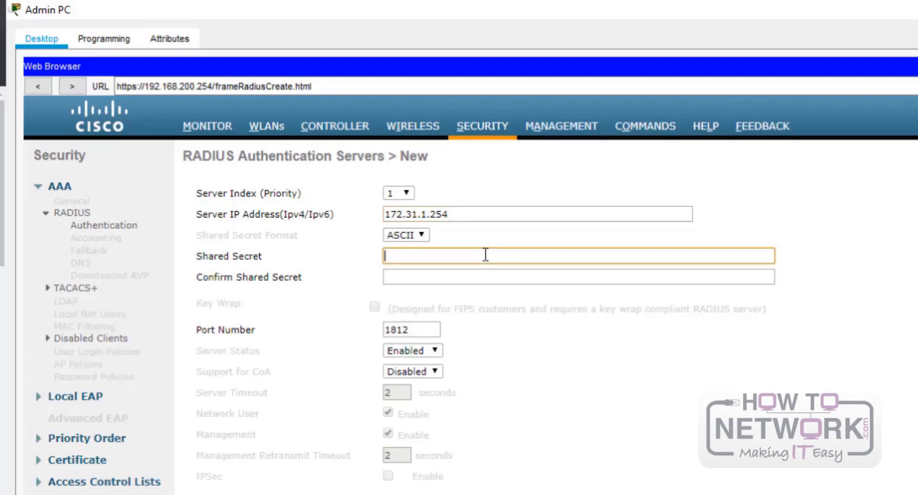
type("cisco1234")
key("Tab")
type("cisco1234")
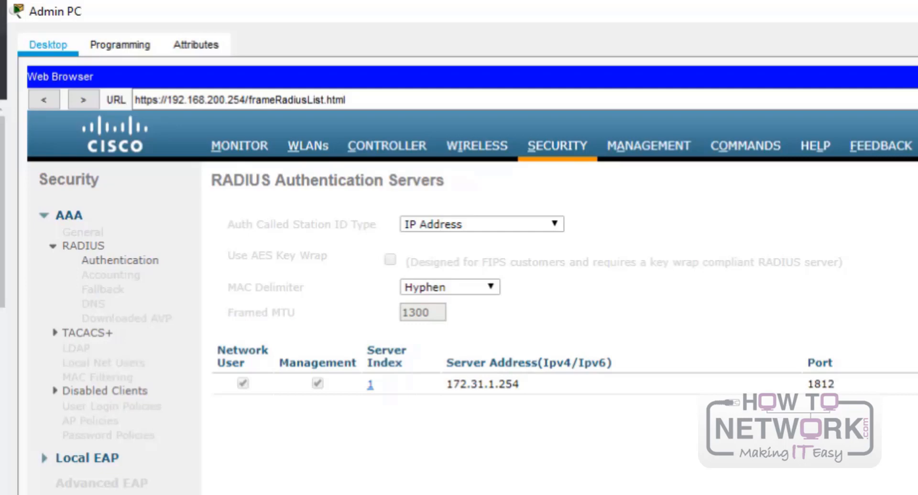
left_click(308, 152)
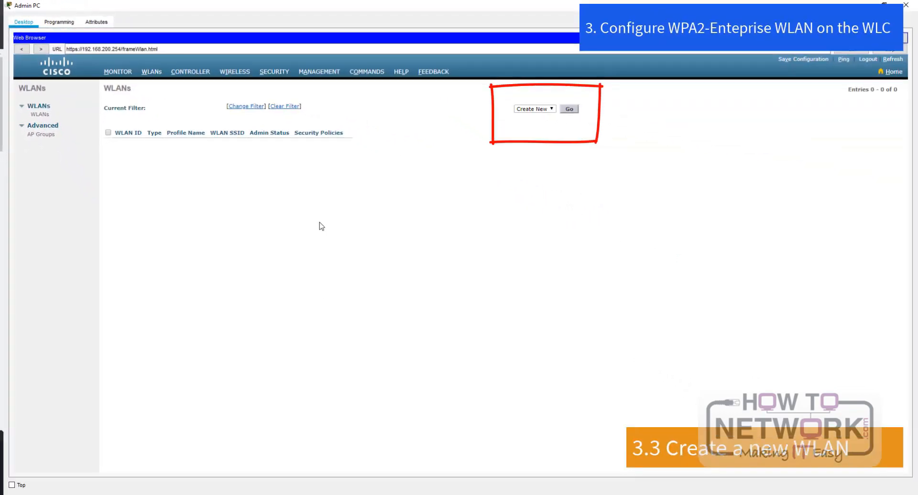
- Start a new WLAN with the profile name HR_GROUP
left_click(569, 110)
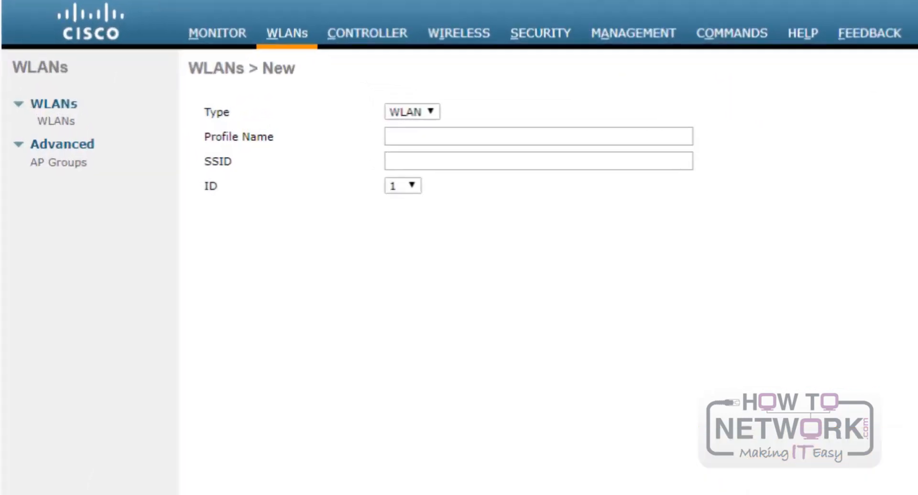
left_click(547, 170)
left_click(551, 137)
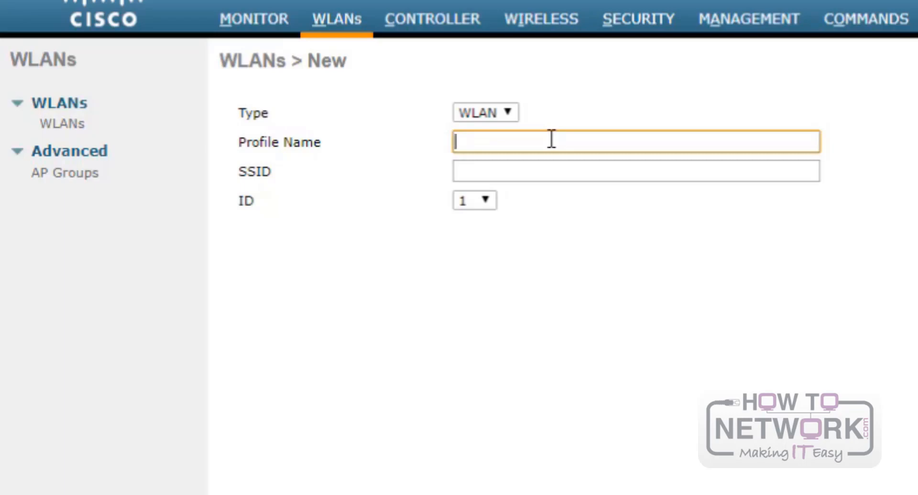
type("HR_GROUP")
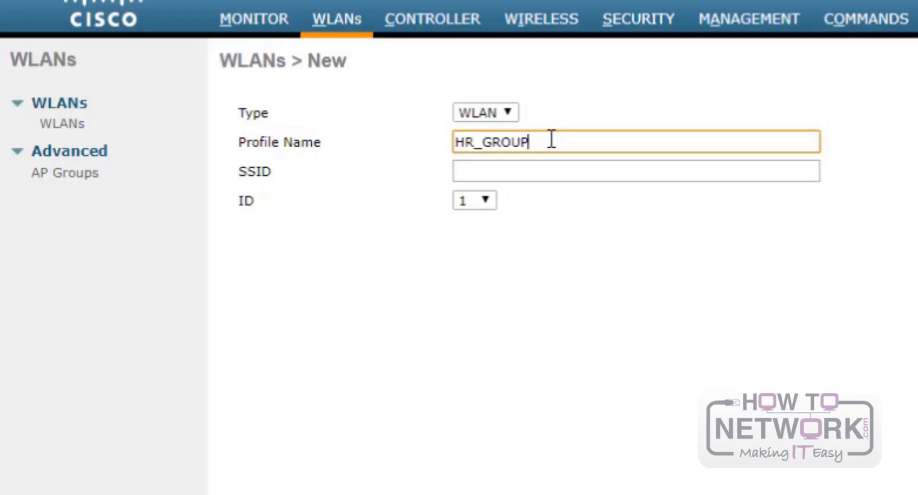
- Give the WLAN SSID SSID-5 and ID 5, and apply it
left_click(567, 171)
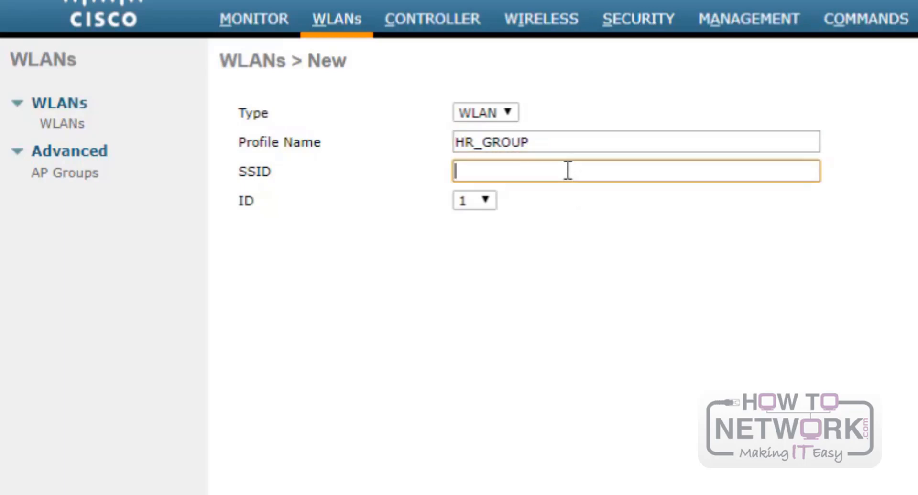
type("SSID-5")
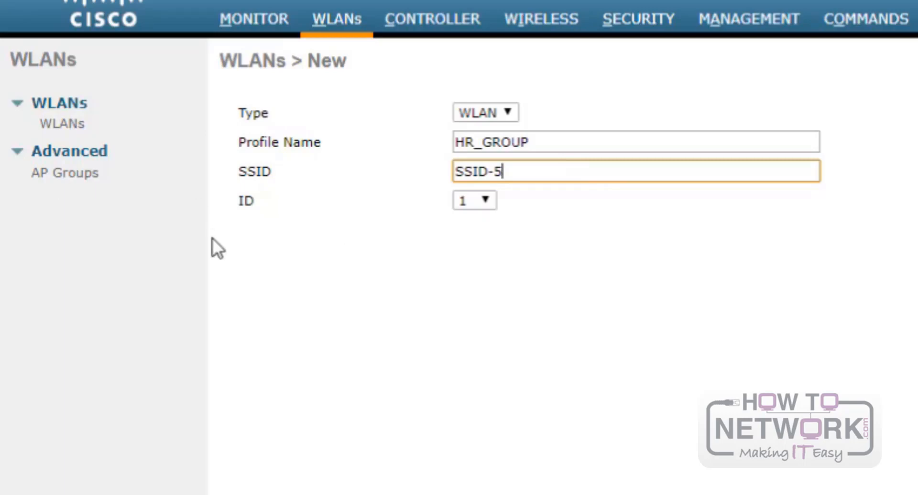
left_click(475, 201)
left_click(470, 286)
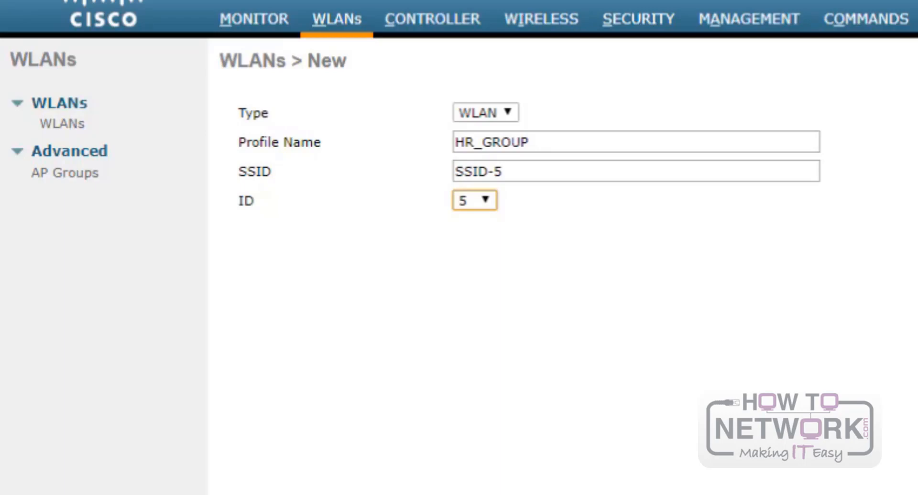
left_click(241, 314)
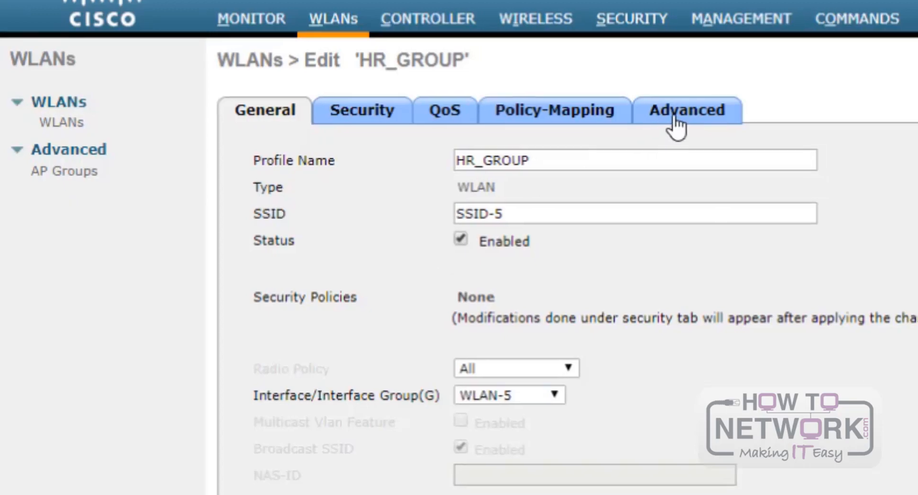
- Enable FlexConnect Local Switching on HR_GROUP's Advanced tab and accept the warning
left_click(678, 118)
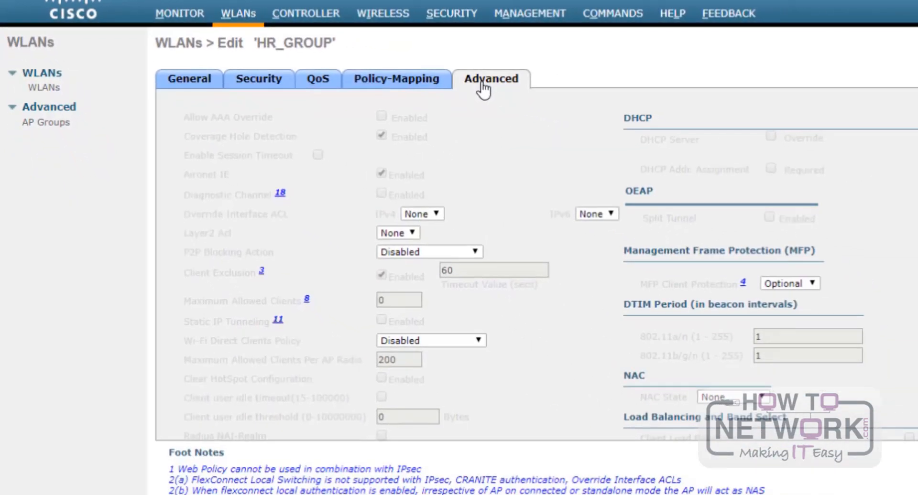
scroll(581, 259, "down", 10)
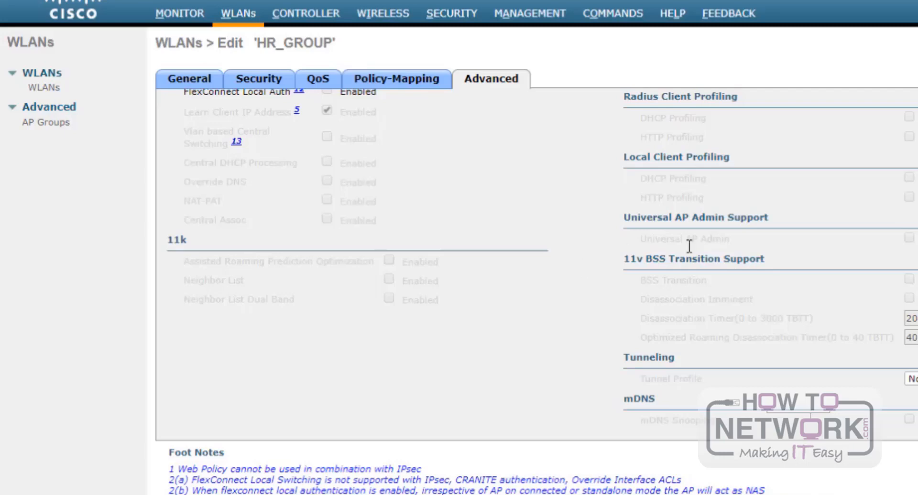
scroll(436, 210, "up", 2)
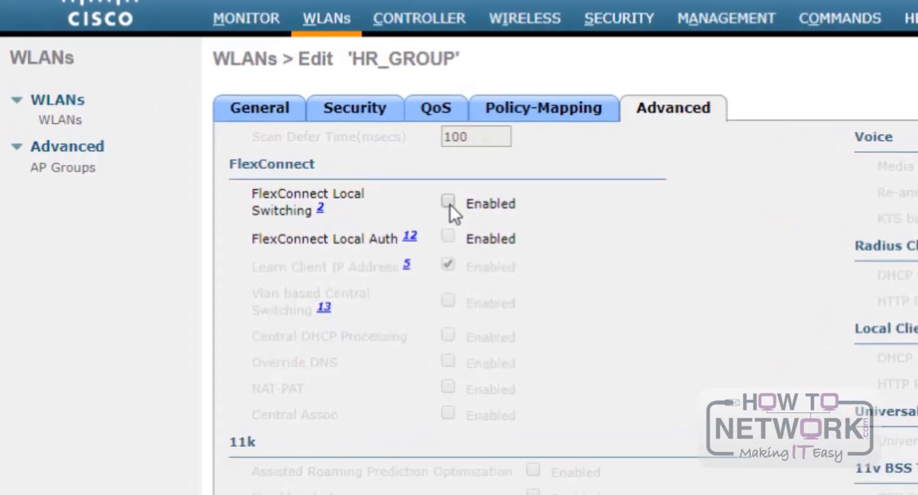
left_click(449, 201)
scroll(478, 306, "up", 8)
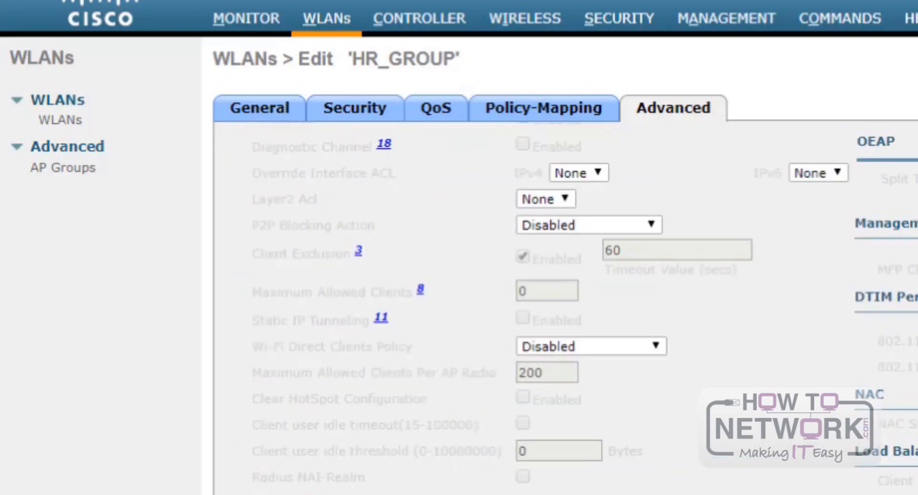
key("Return")
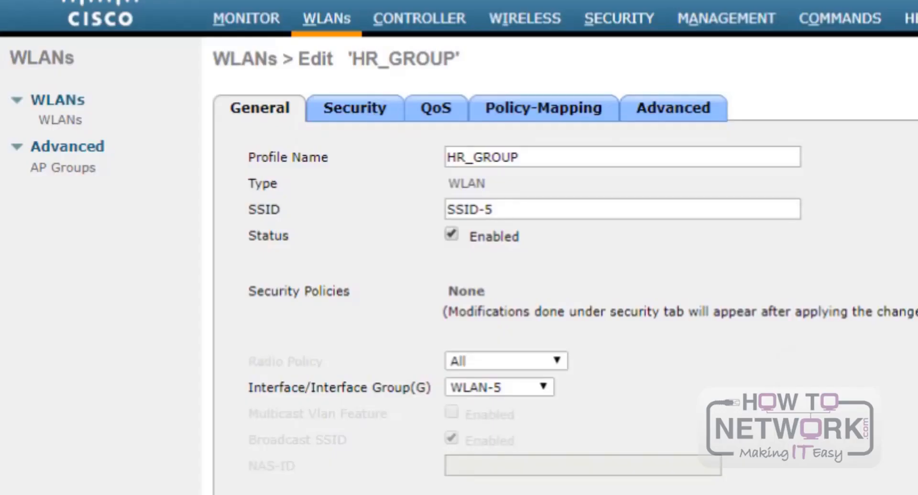
left_click(363, 112)
- Set HR_GROUP's Layer 2 security to WPA+WPA2
left_click(375, 115)
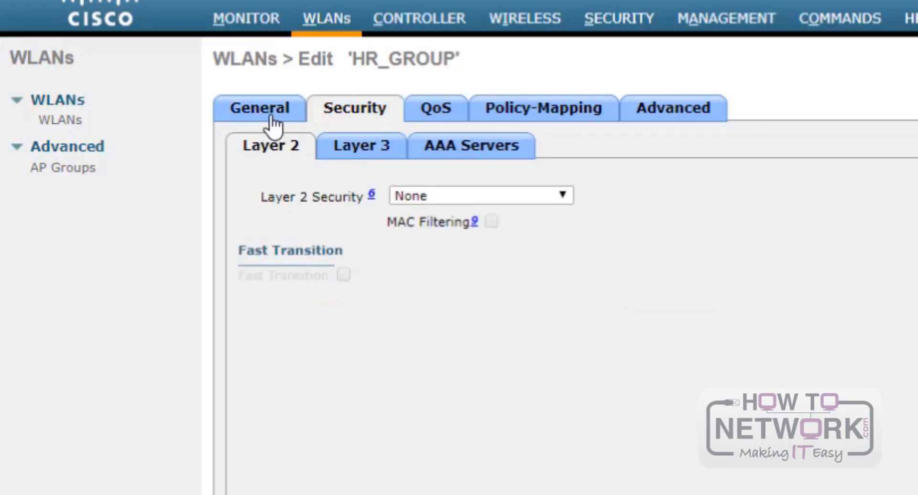
left_click(454, 200)
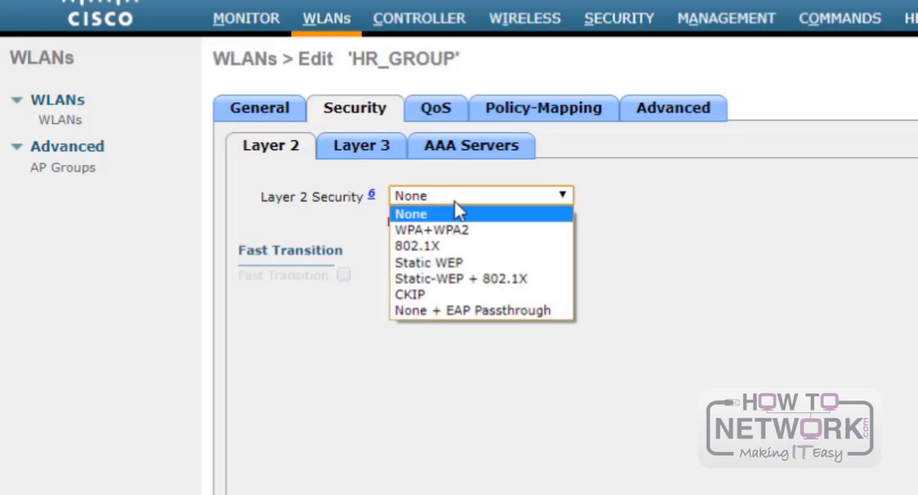
left_click(457, 229)
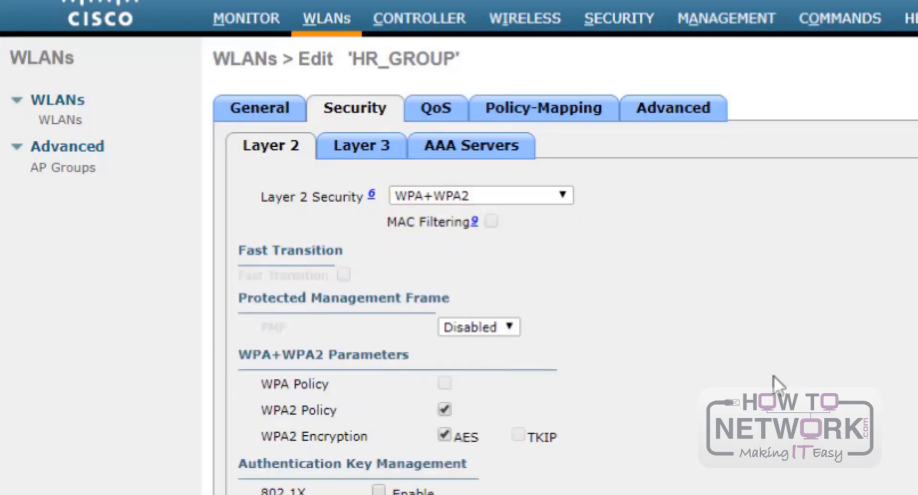
scroll(773, 376, "down", 1)
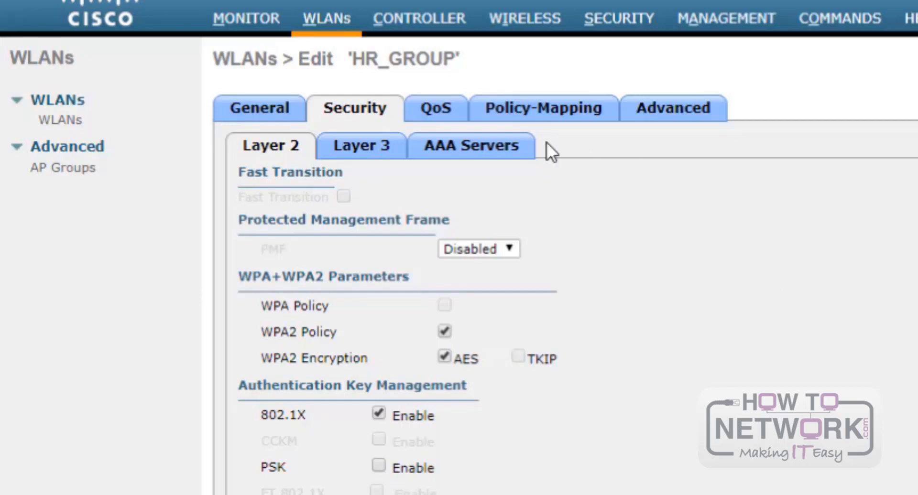
- Choose RADIUS server 172.31.1.254, port 1812, as AAA authentication Server 1
left_click(500, 146)
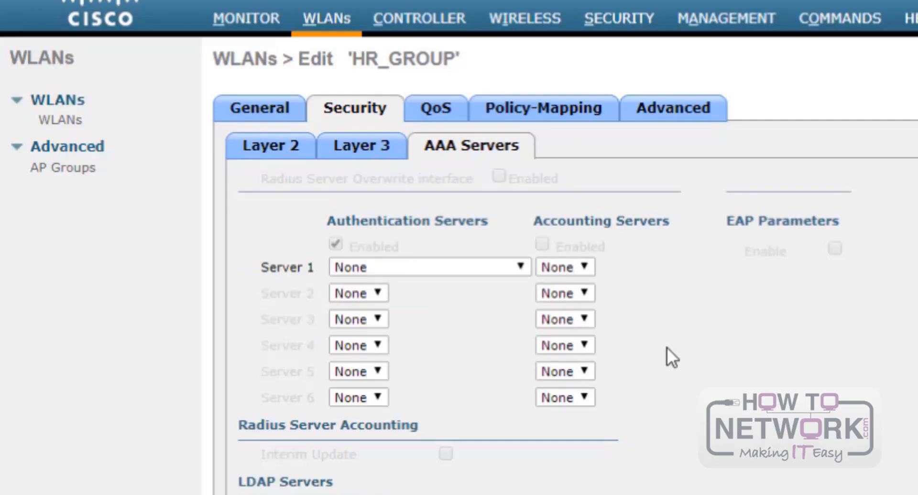
left_click(496, 262)
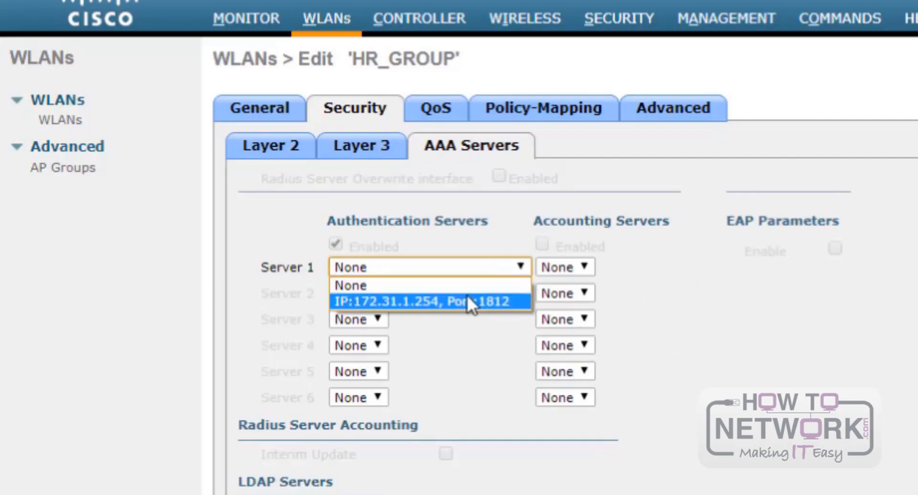
left_click(468, 296)
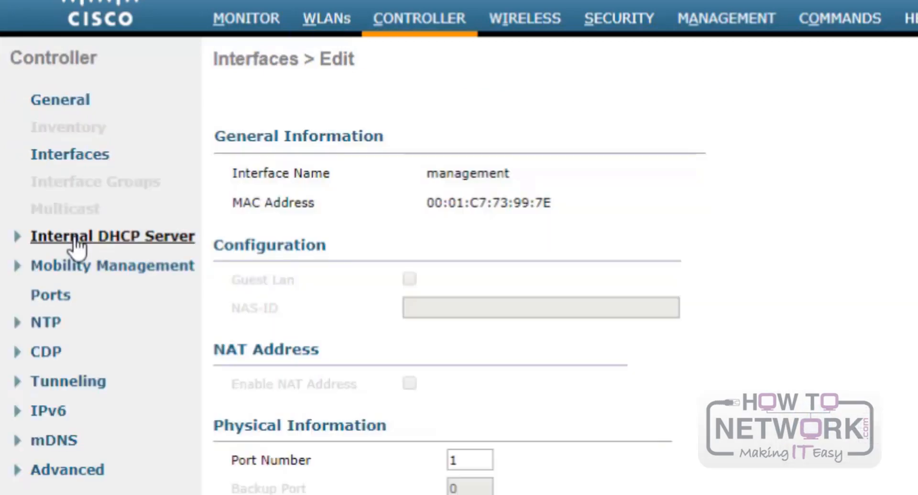
- Add a DHCP scope named Wired_Mgmt under the controller's Internal DHCP Server
left_click(48, 242)
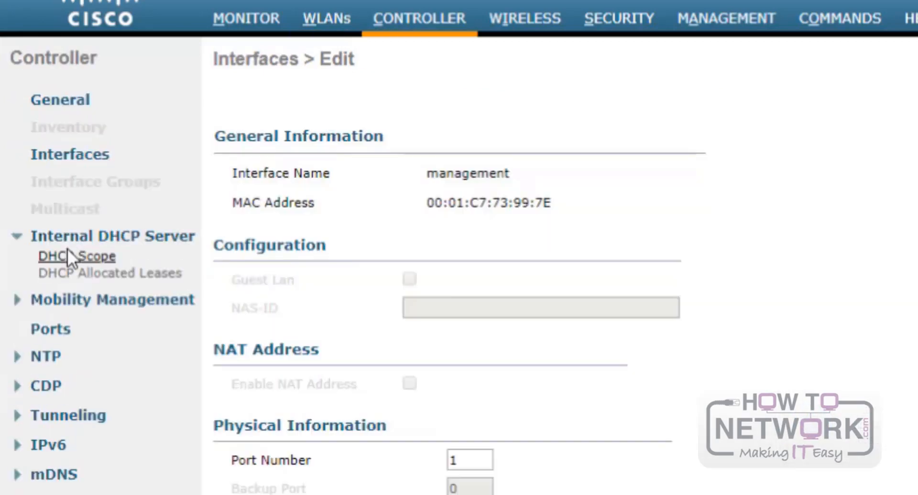
left_click(72, 257)
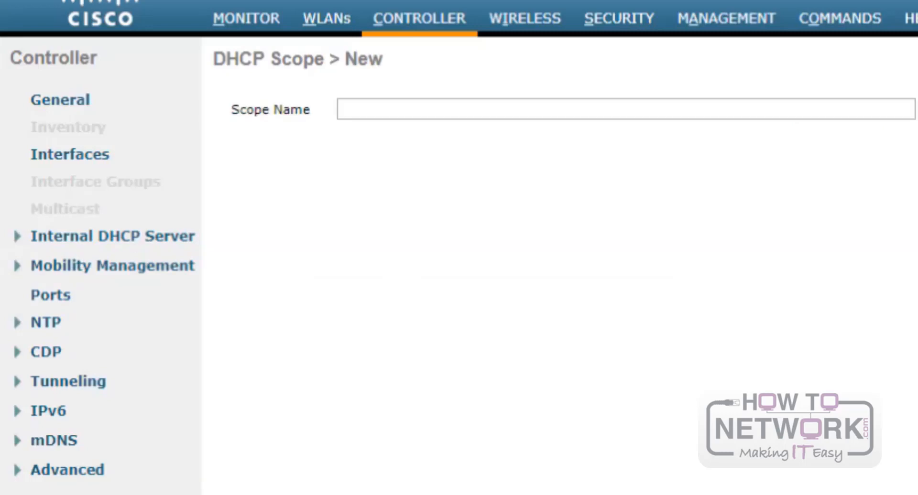
left_click(409, 110)
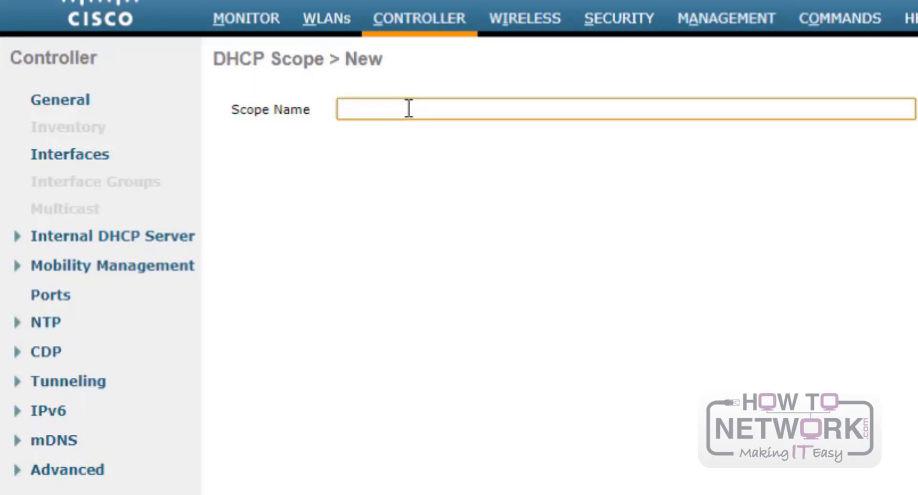
type("Wired_Mgmt")
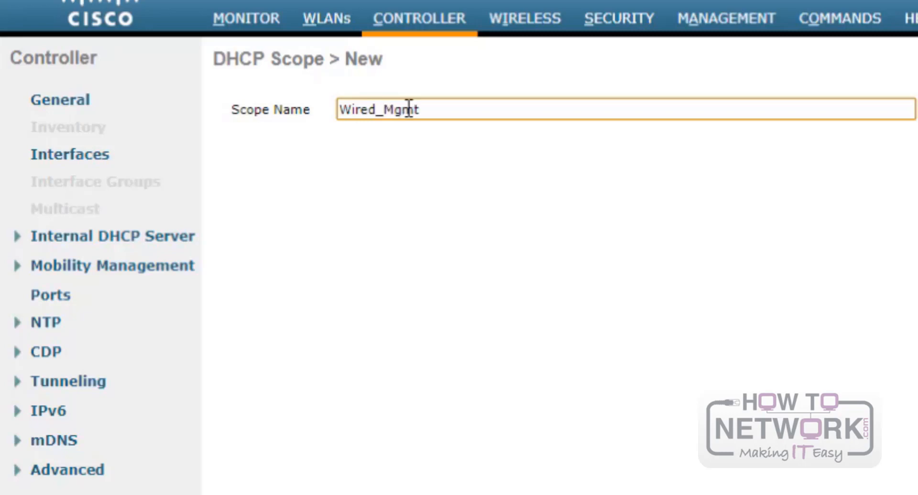
key("Return")
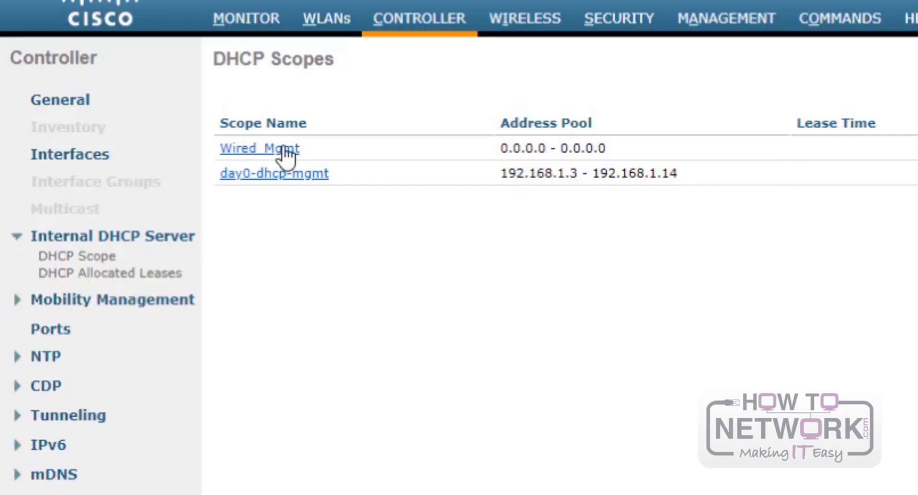
- Set Wired_Mgmt's address pool to 192.168.200.240–192.168.200.249
left_click(283, 149)
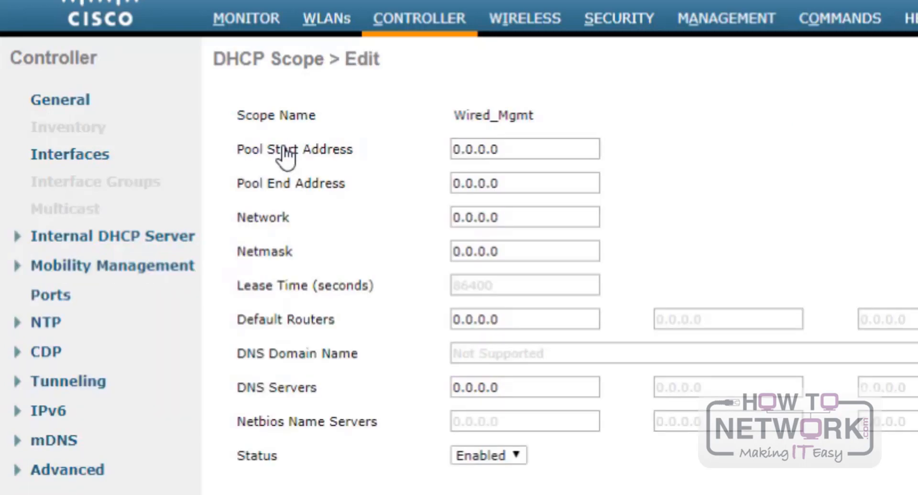
left_click_drag(505, 149, 392, 139)
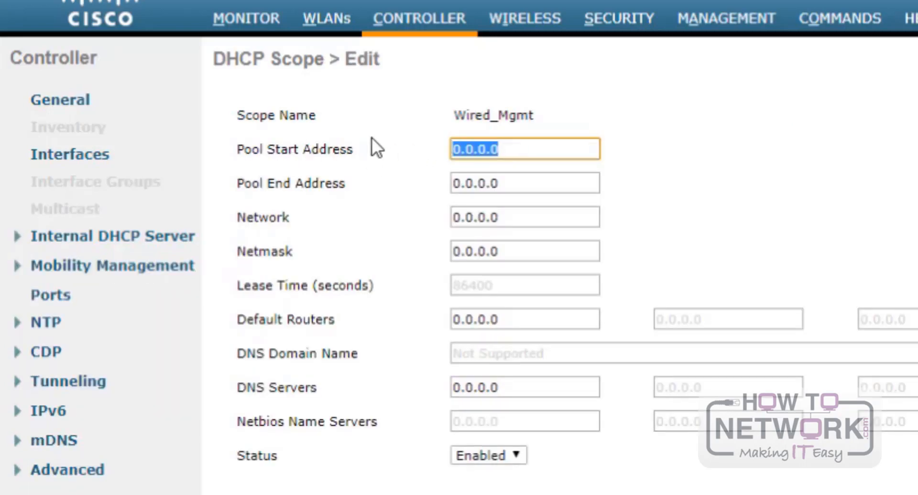
type("192.168")
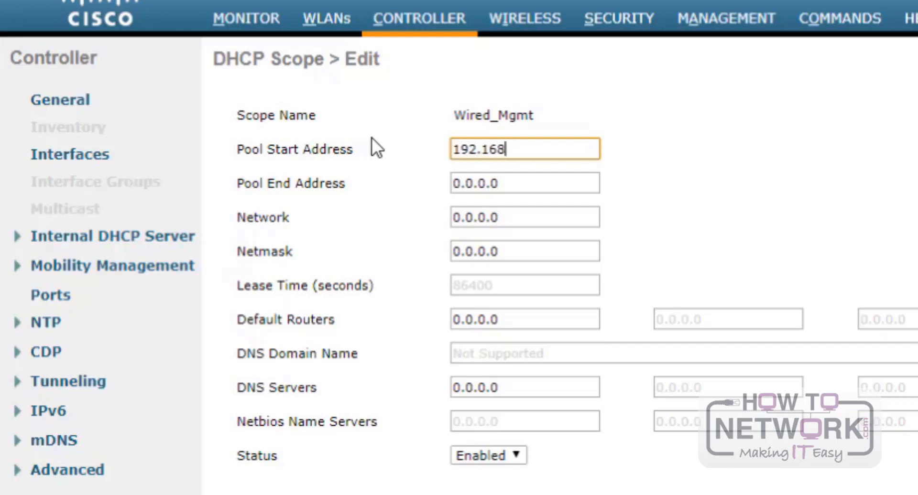
type(".200.240")
key("Tab")
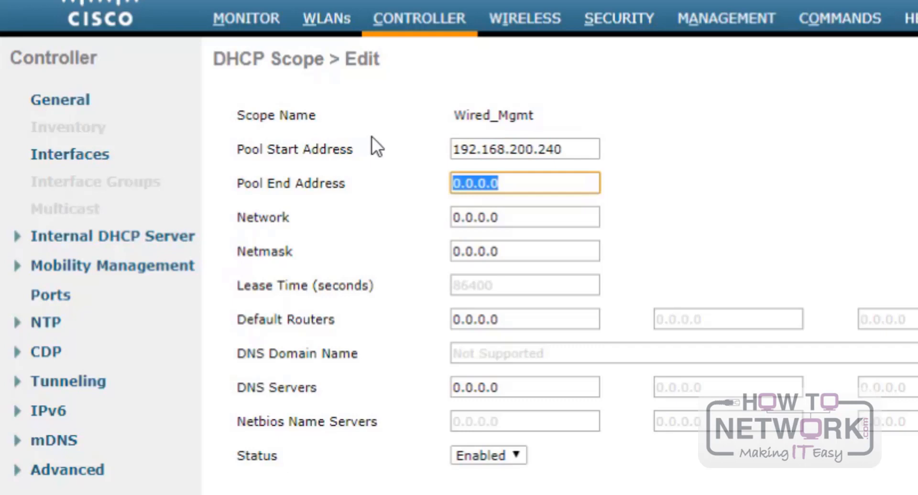
type("192.168")
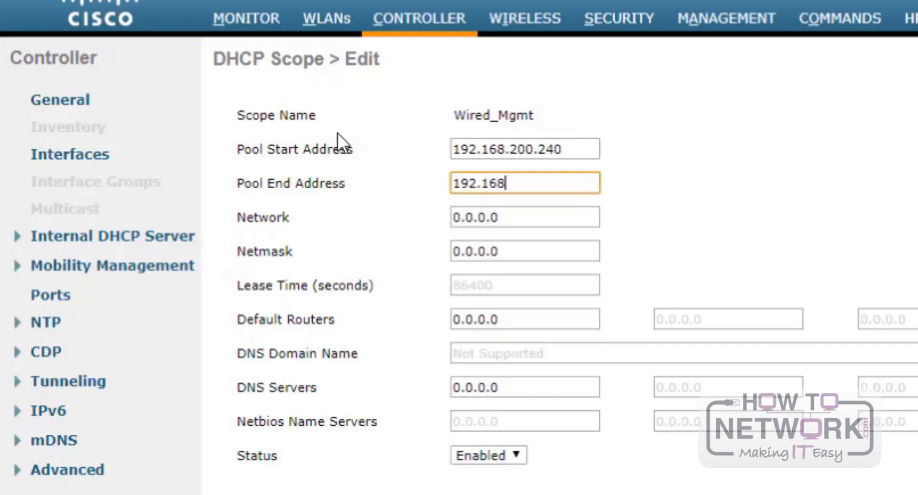
type(".200.24")
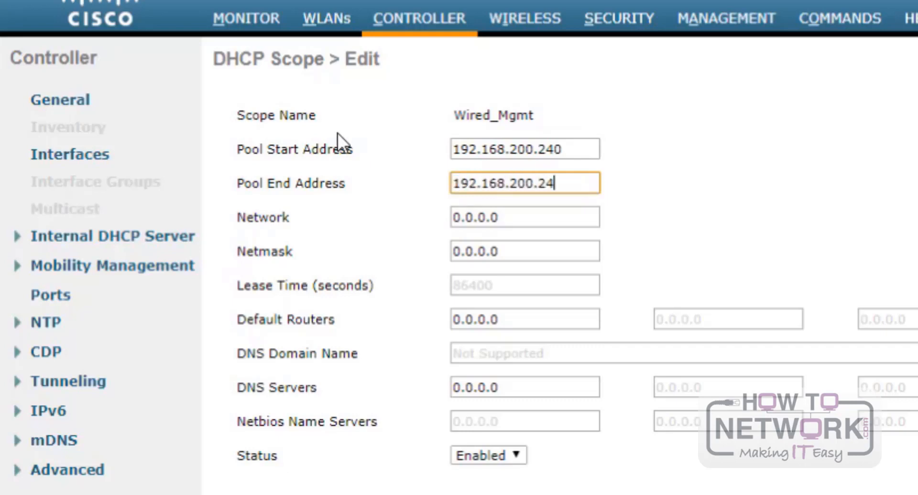
type("9")
- Enter network 192.168.200.0, netmask 255.255.255.0 and default router 192.168.200.1
key("Tab")
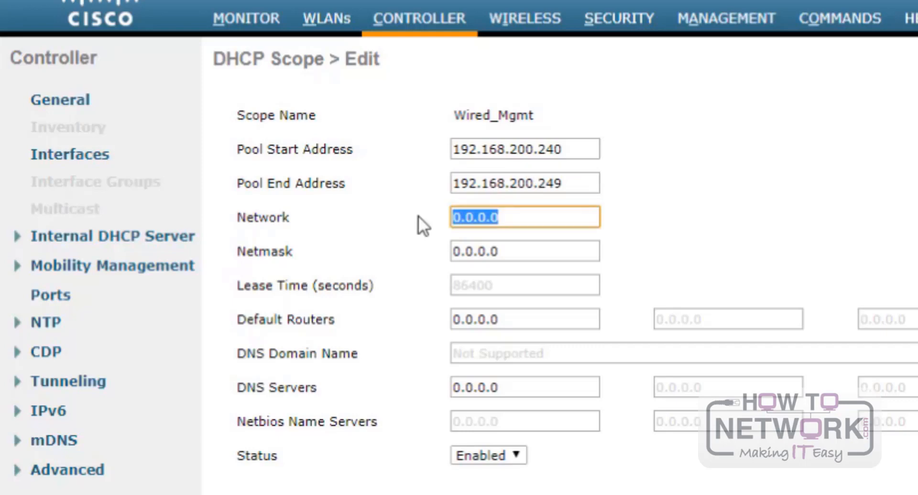
type("192.168.200")
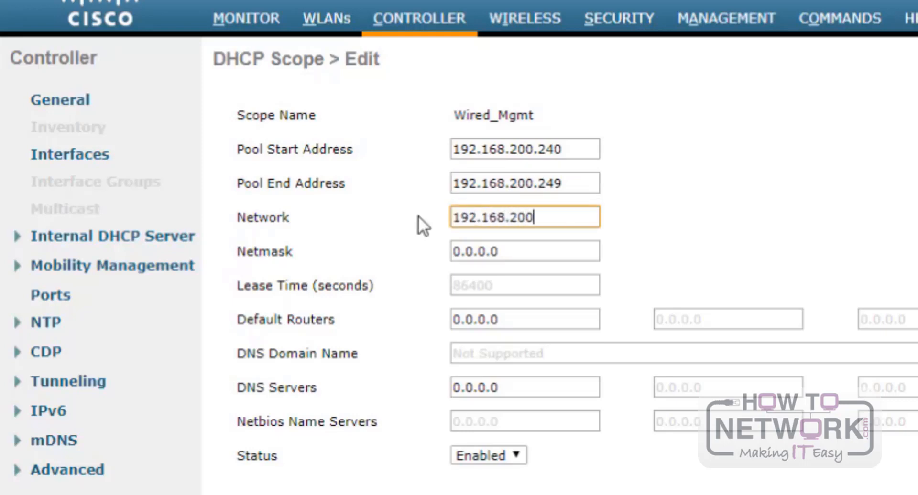
type(".0")
key("Tab")
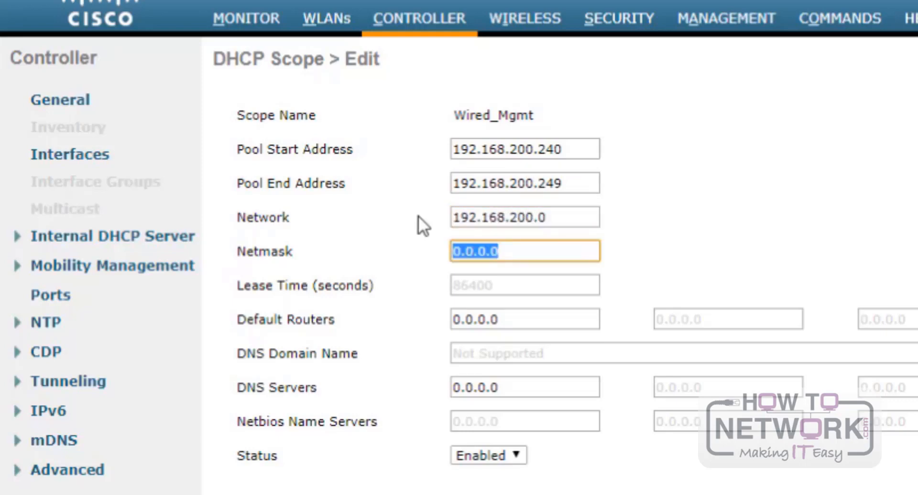
type("255.255.255")
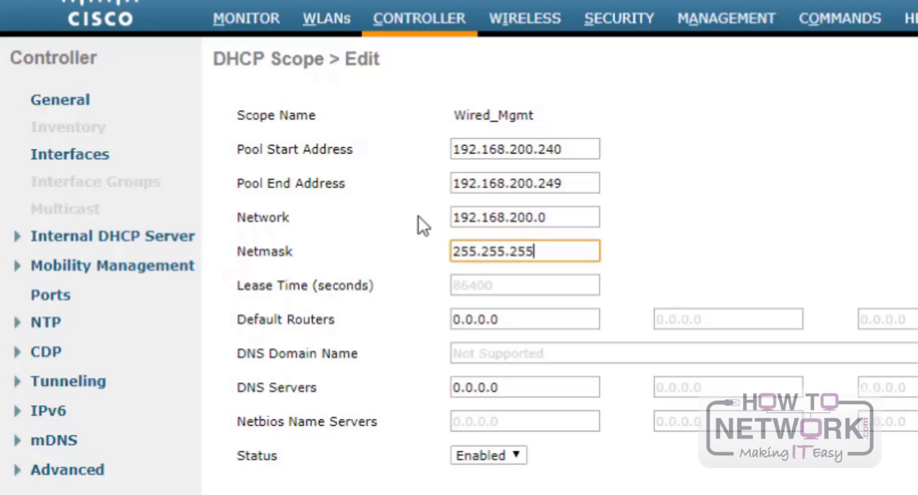
type(".0")
left_click_drag(510, 316, 391, 321)
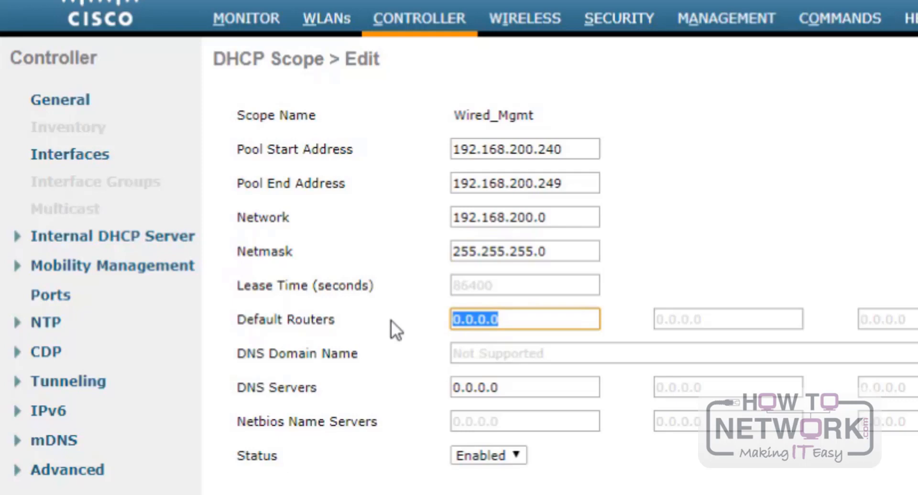
type("192.168.200")
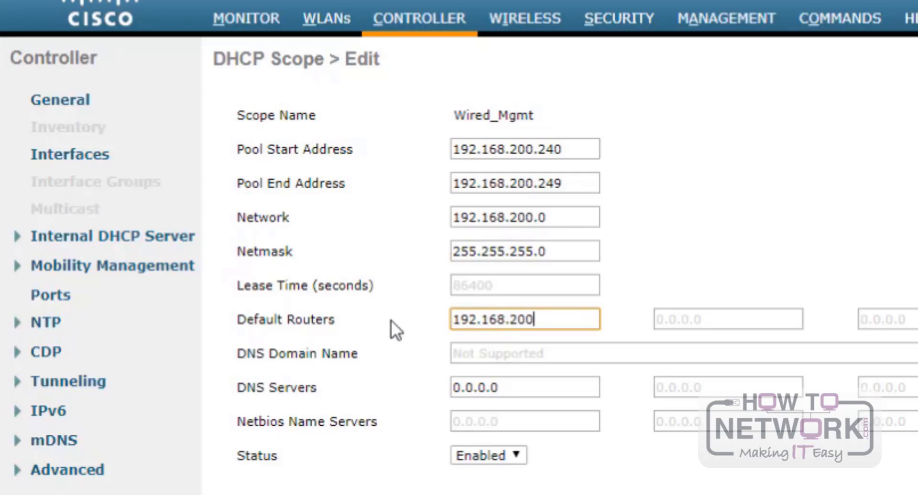
type(".1")
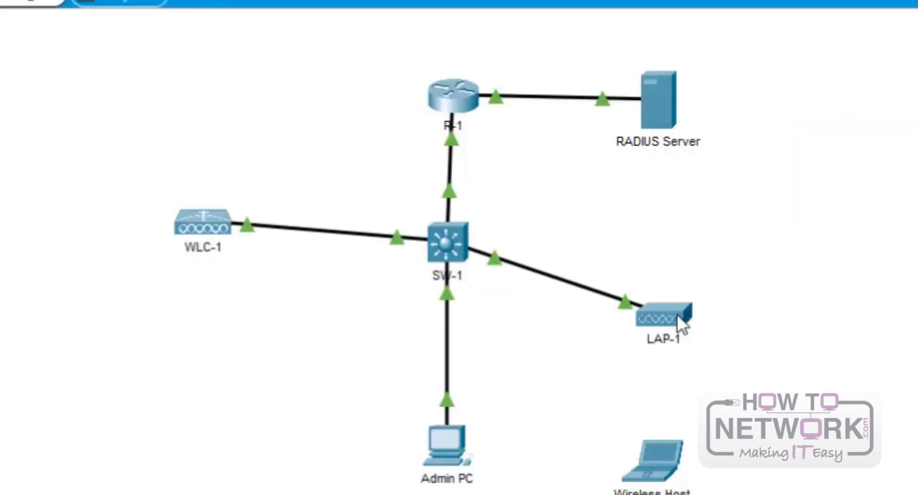
- Select the LAP-1 access point to check its port and CAPWAP status
left_click(674, 317)
mouse_move(675, 314)
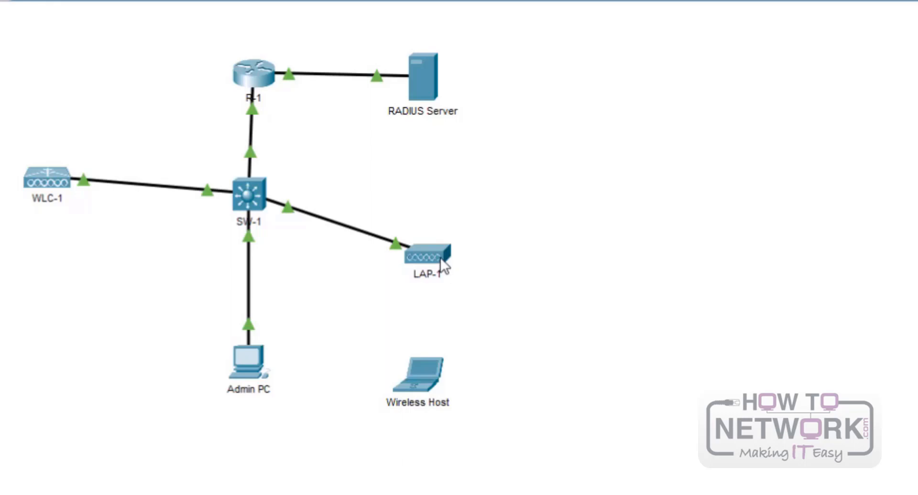
mouse_move(434, 251)
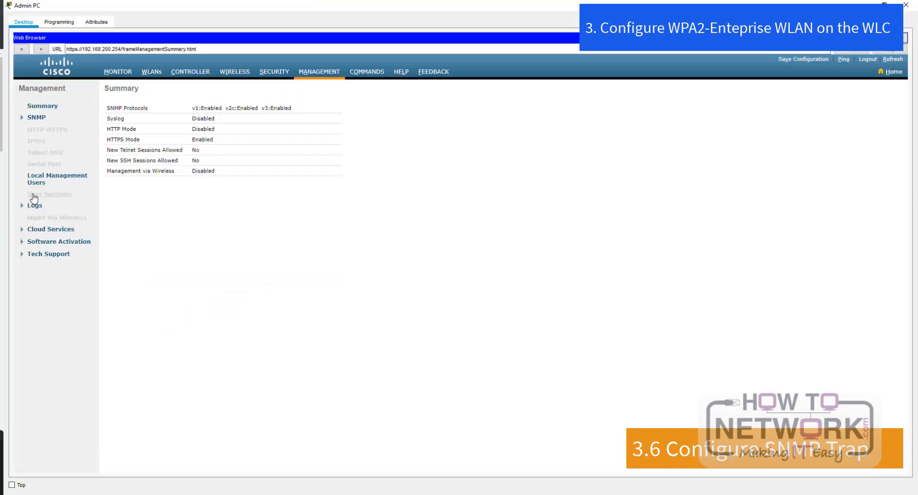
- Add an SNMP trap receiver named WLAN_SNMP with IP address 172.31.1.254
left_click(30, 118)
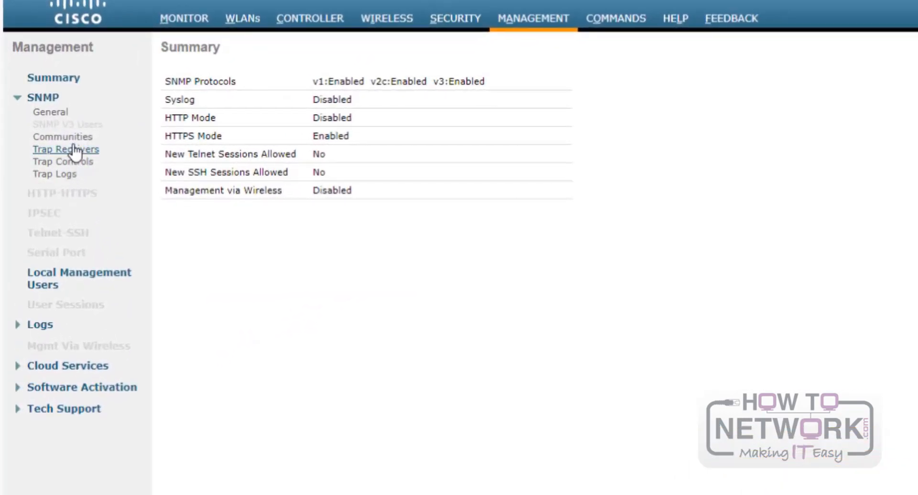
left_click(74, 150)
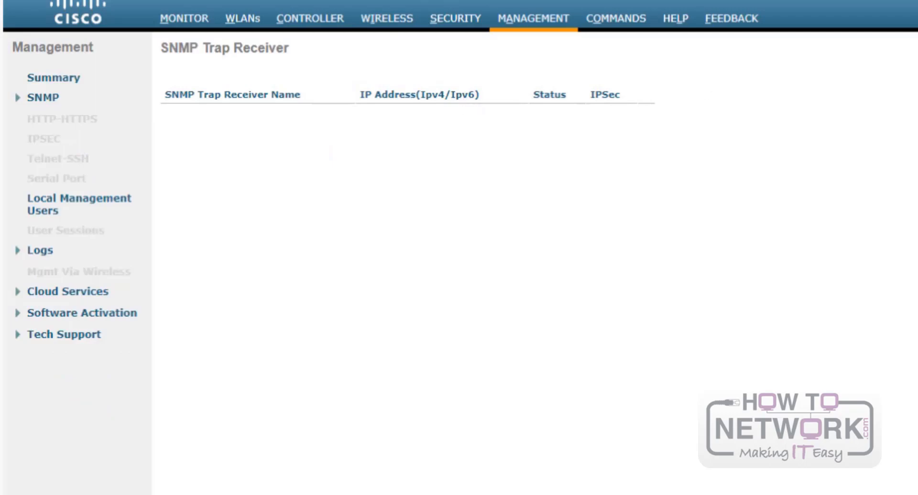
left_click(827, 95)
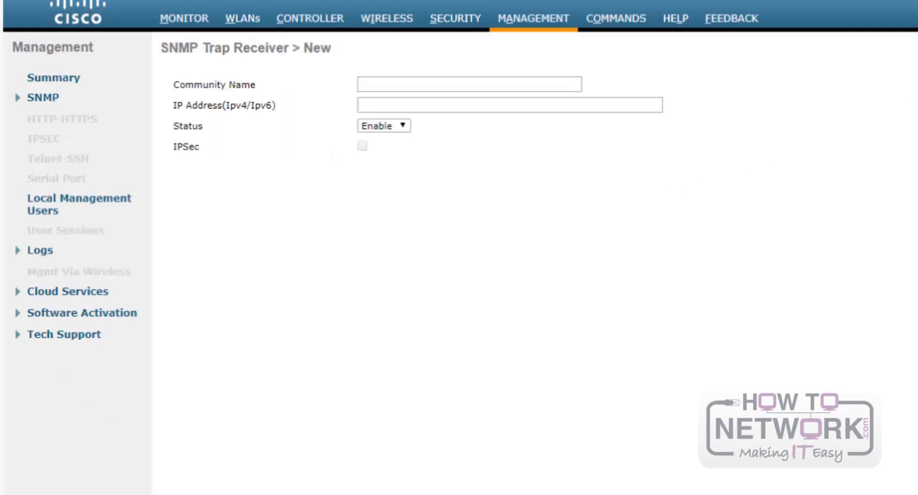
left_click(445, 88)
type("WLAN")
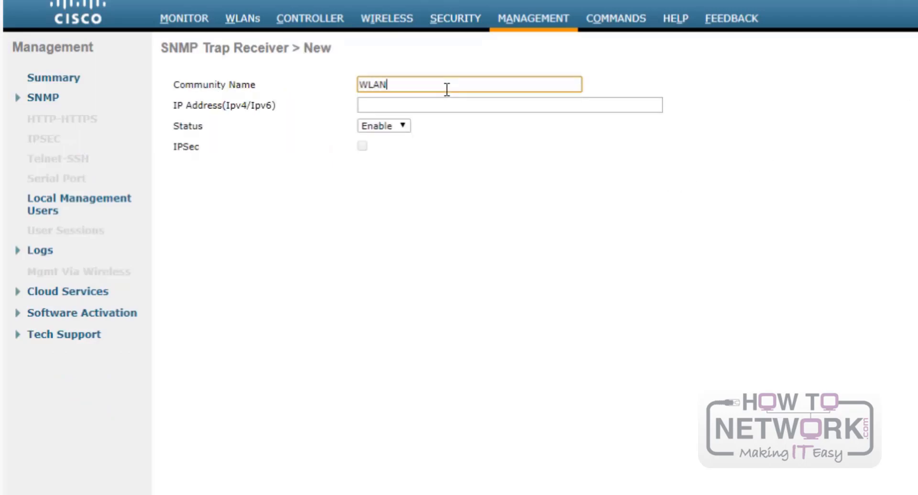
type("_SNMP")
left_click(423, 104)
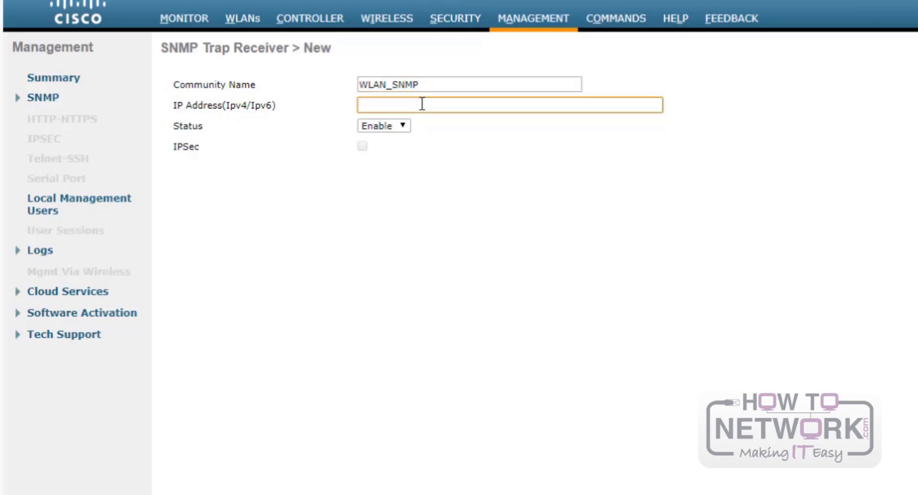
type("172.31.1.254/24")
key("BackSpace")
key("BackSpace")
key("BackSpace")
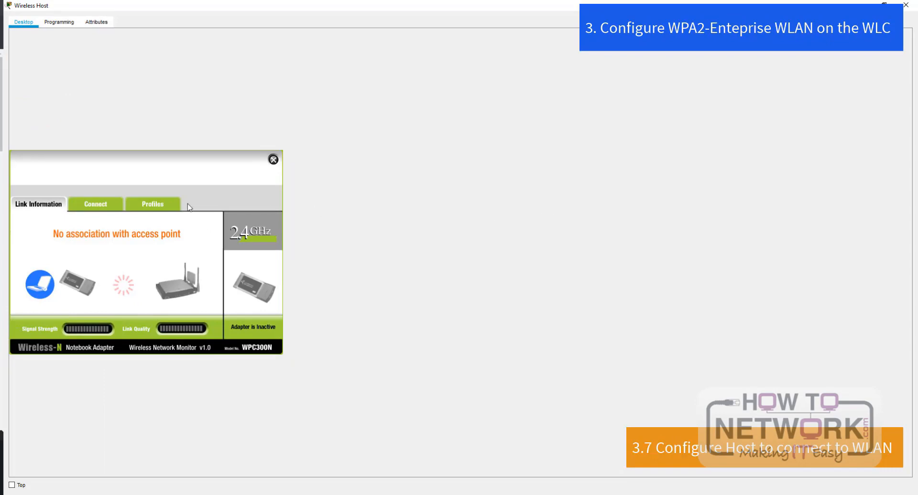
- Create a new wireless profile named WLC_Infra on the Profiles tab
left_click(152, 205)
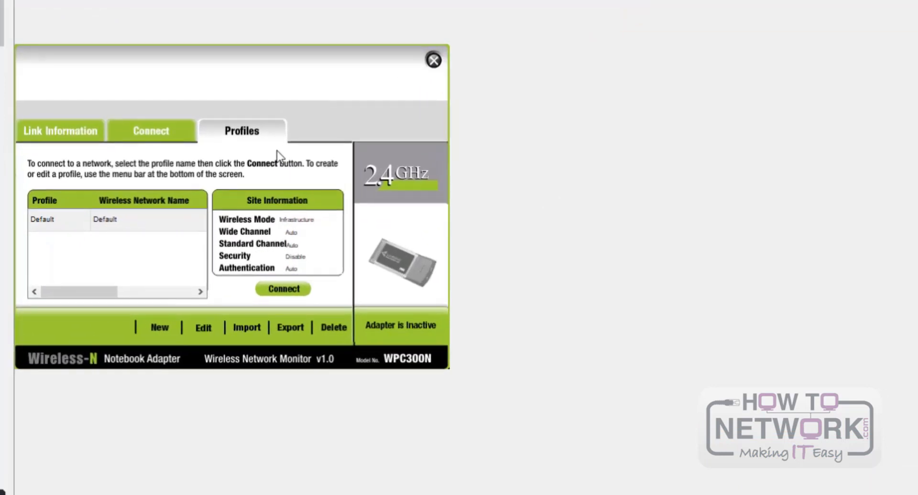
left_click(160, 327)
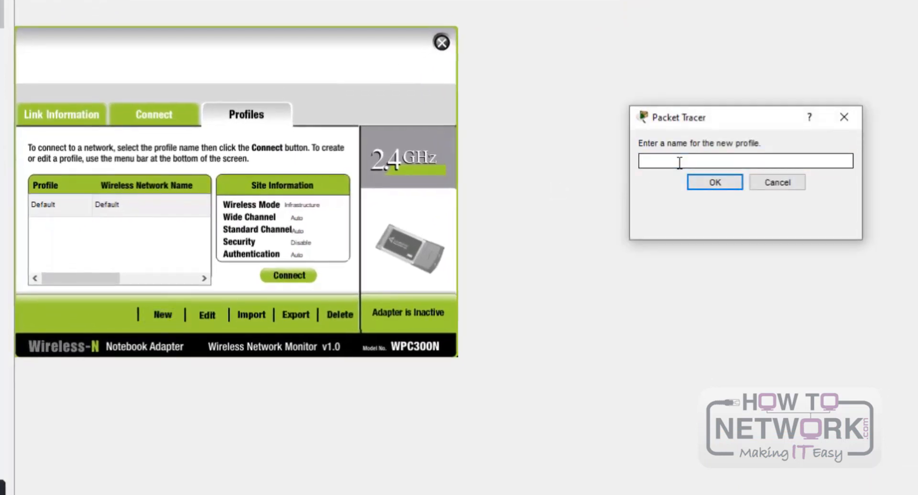
type("WL")
key("BackSpace")
key("BackSpace")
type("WLC_Infra")
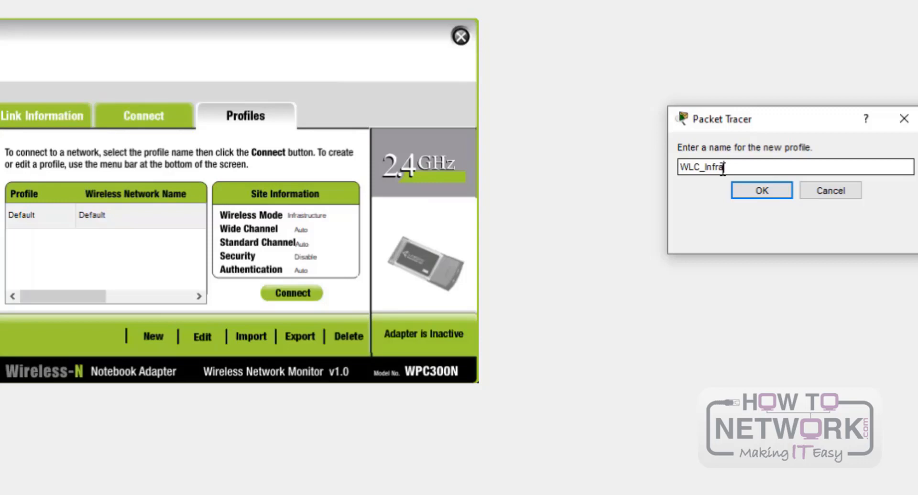
left_click(761, 191)
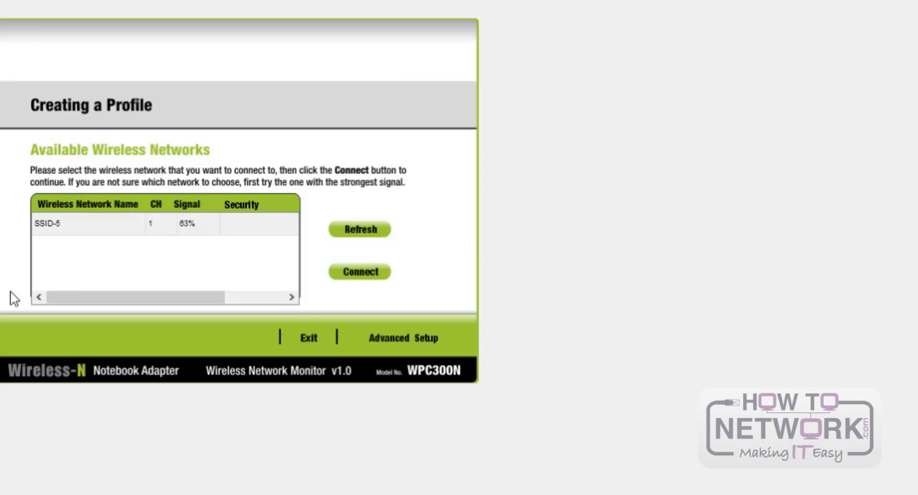
- Set WLC_Infra up manually for SSID-5 with DHCP addressing and WPA2-Enterprise security
left_click(400, 336)
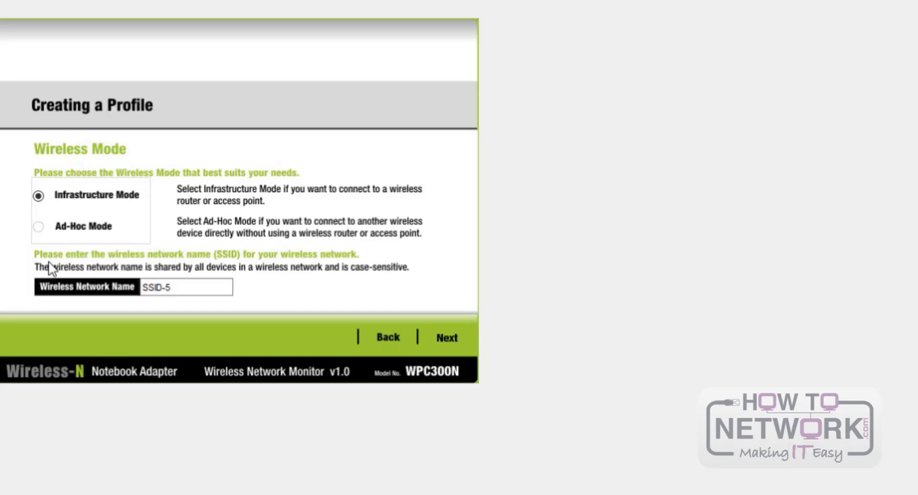
left_click_drag(196, 287, 137, 287)
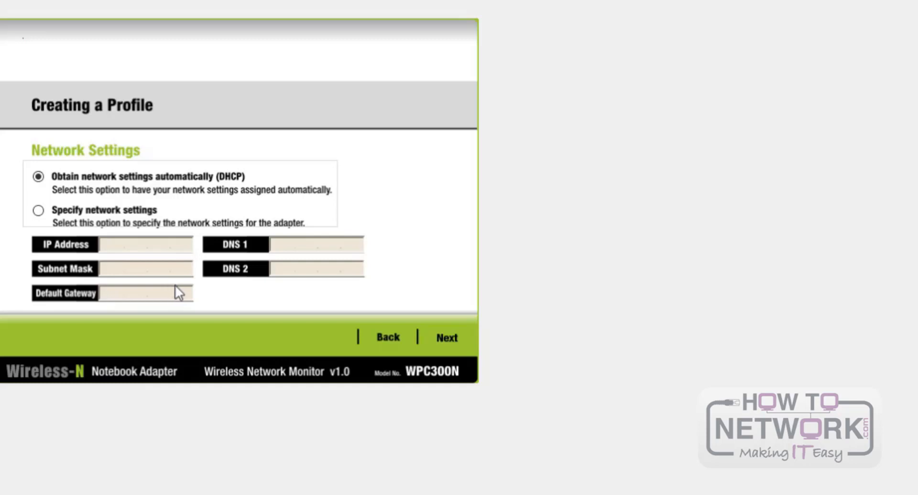
left_click(447, 338)
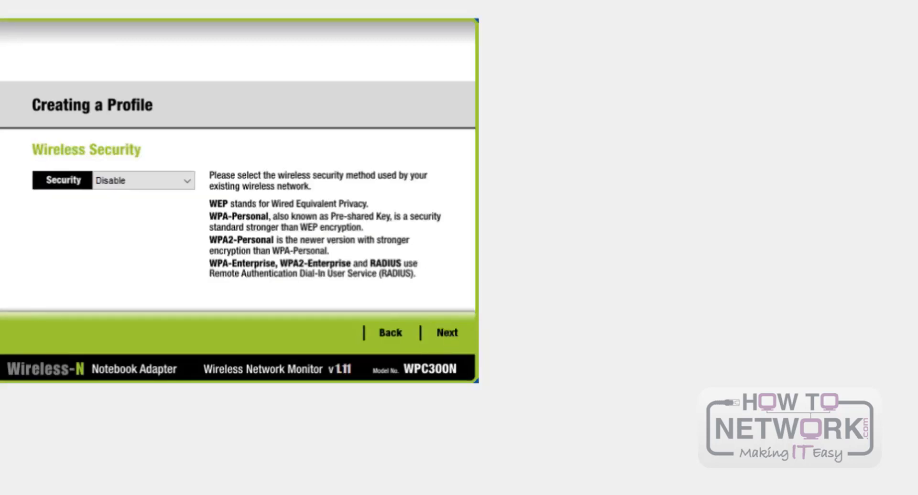
left_click(143, 180)
left_click(144, 257)
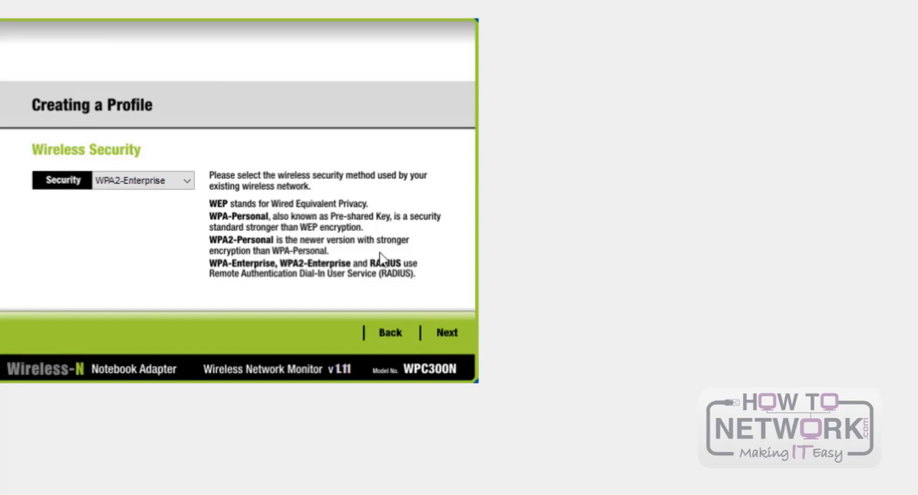
left_click(439, 332)
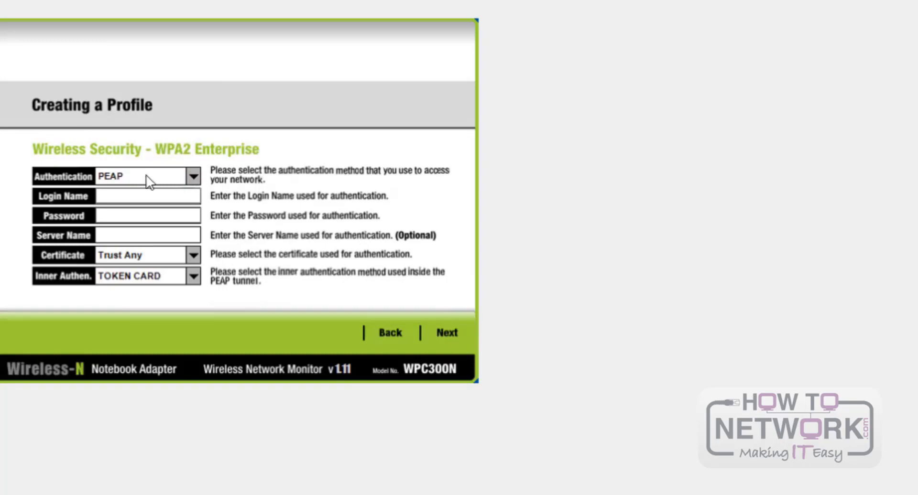
- Enter the lowercase PEAP login name and password, then review the WLC_Infra profile's SSID-5 settings summary
left_click(138, 196)
type("User1")
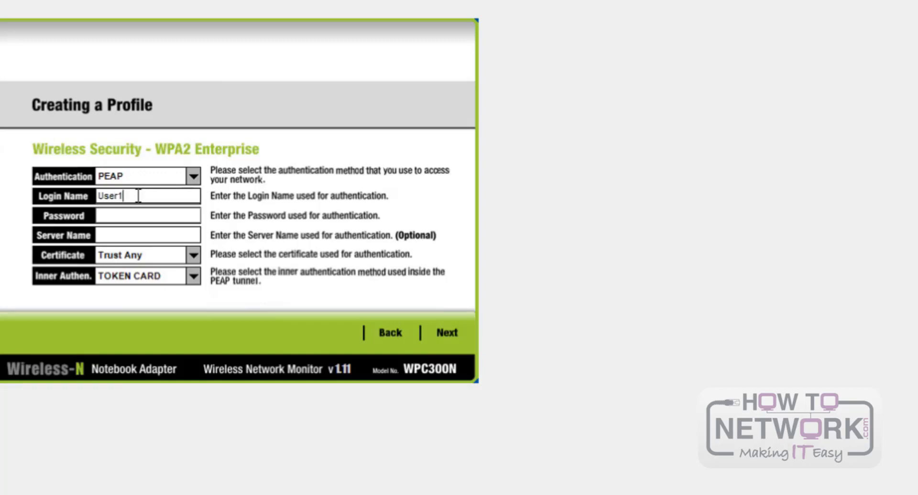
key("BackSpace")
key("BackSpace")
key("BackSpace")
key("BackSpace")
key("BackSpace")
type("user1")
key("Tab")
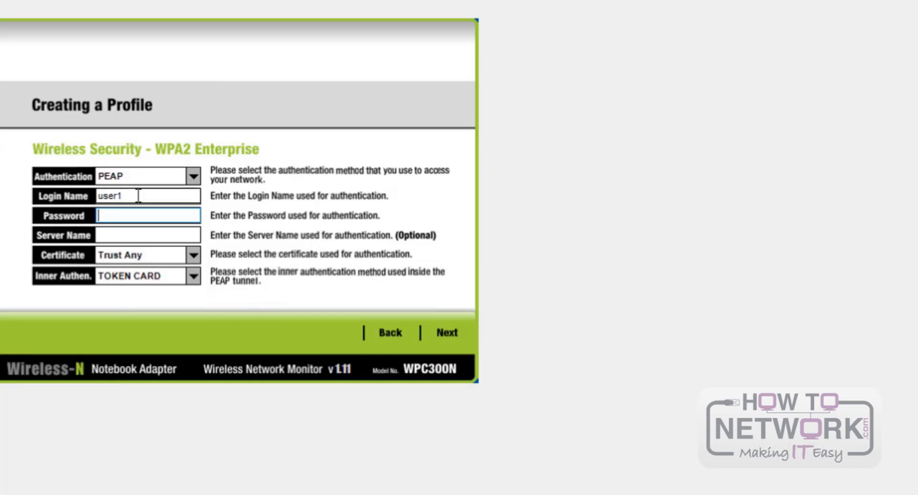
type("•••••••••")
key("Tab")
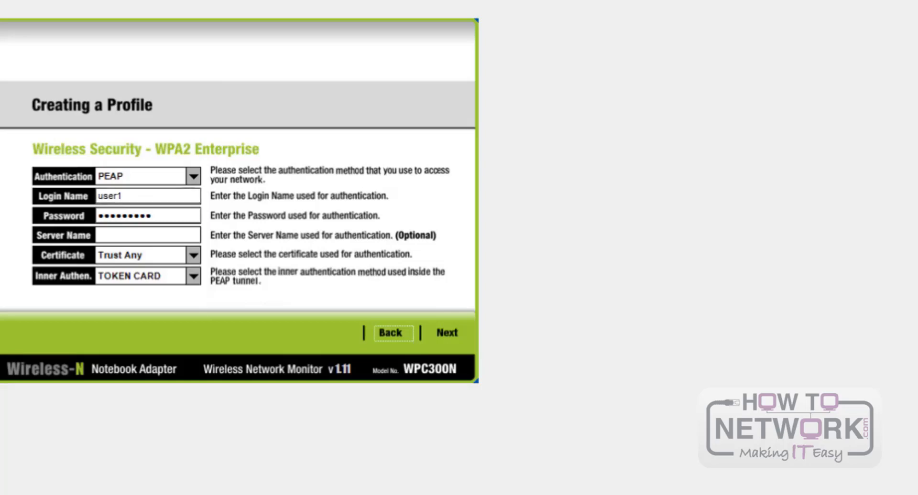
key("Tab")
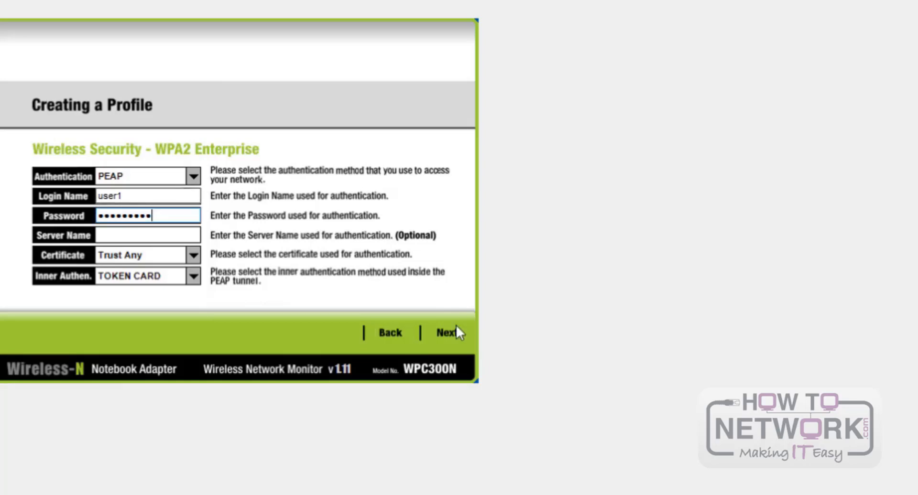
left_click(441, 334)
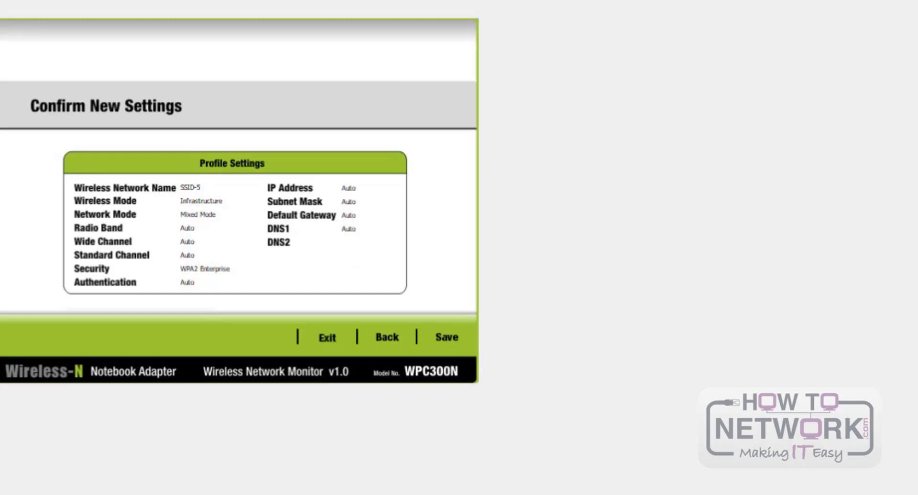
- Save the WLC_Infra profile so the Wireless Host associates with LAP-1
left_click(449, 337)
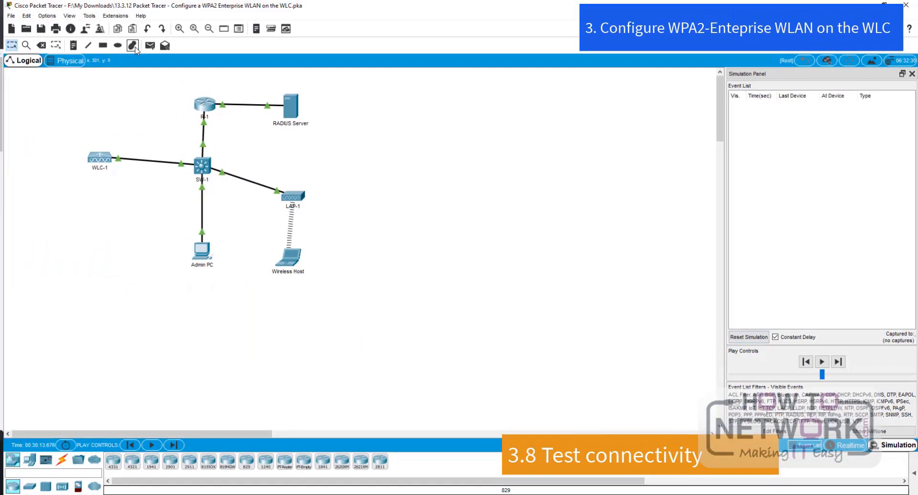
- Place a simple PDU on the Wireless Host and start the simulation
left_click(150, 45)
left_click(289, 257)
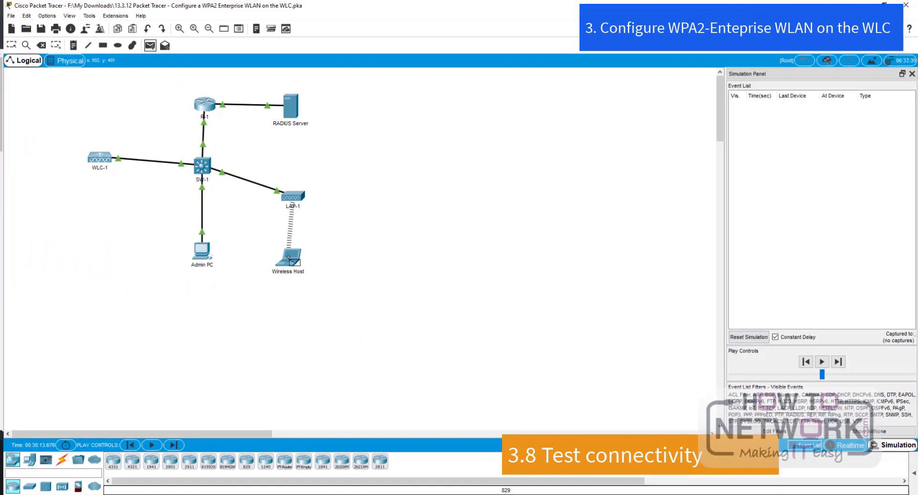
left_click(827, 363)
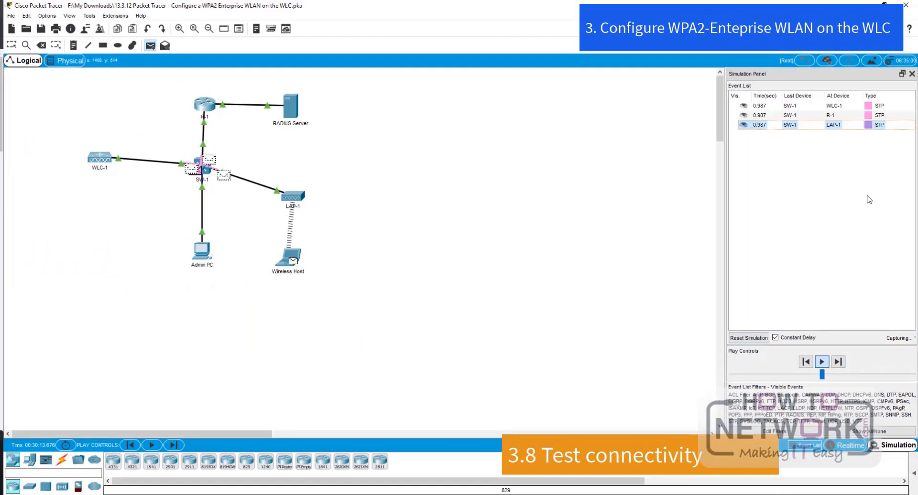
- Step the simulation through CAPWAP exchanges among LAP-1, SW-1 and WLC-1 up to 2.686 s
left_click(838, 363)
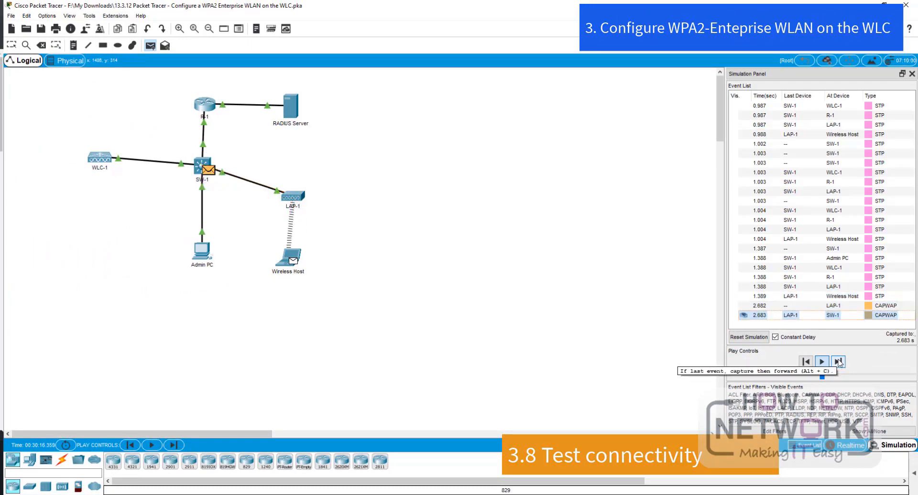
left_click(839, 362)
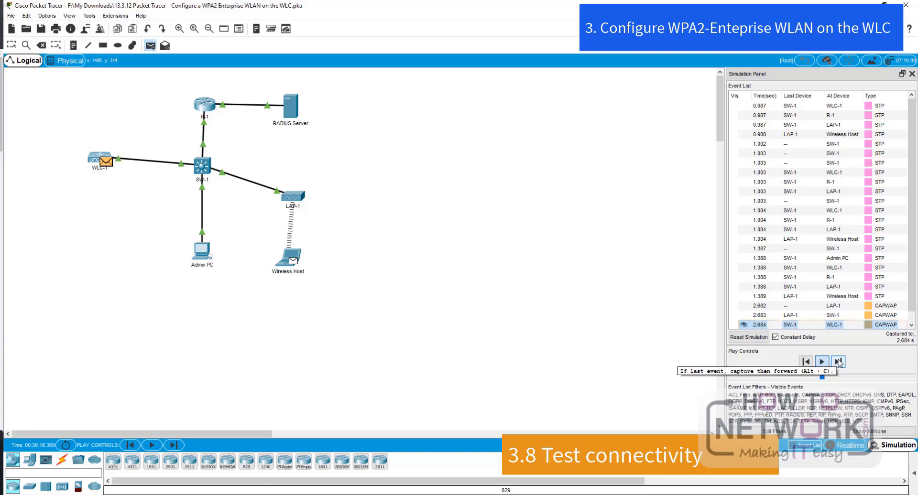
left_click(839, 362)
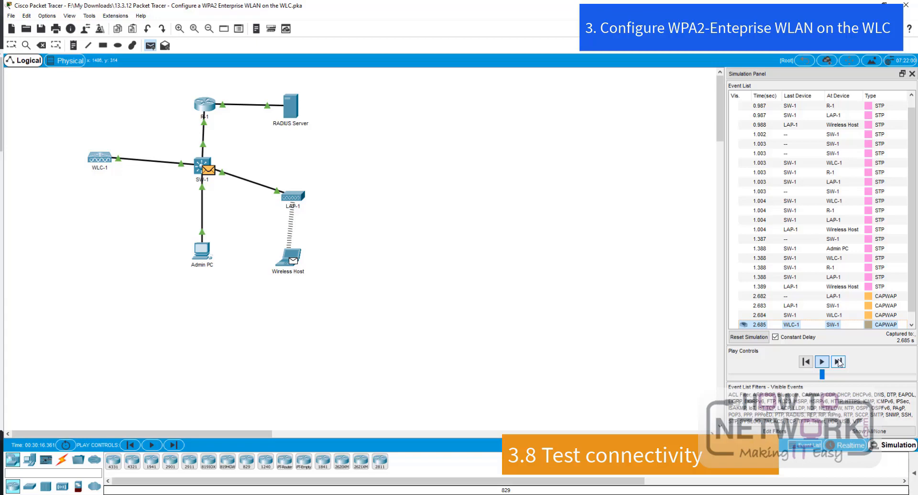
left_click(838, 362)
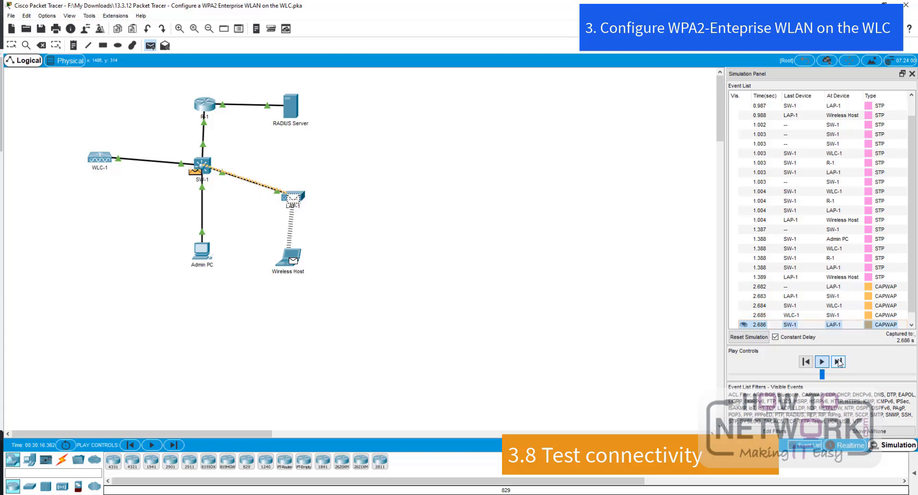